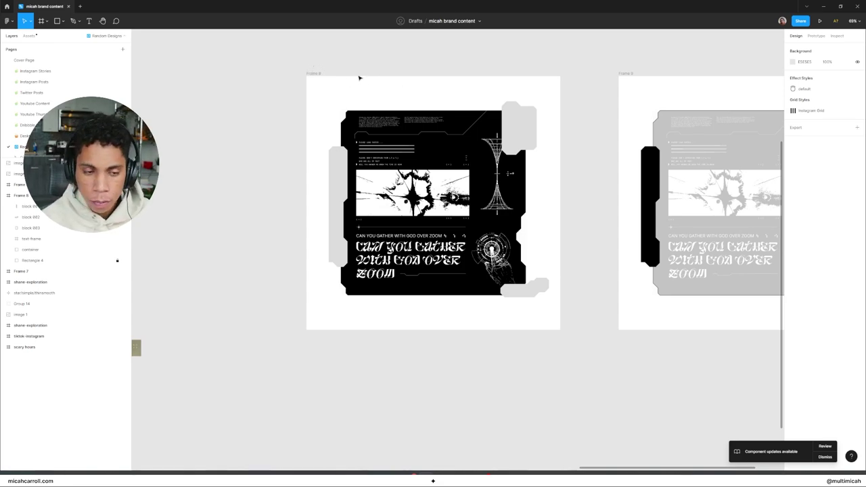
Examine Frame 8 up close, including the tall grey side block, the text frame and the white anime image inside it.
click(315, 74)
key(shift+2)
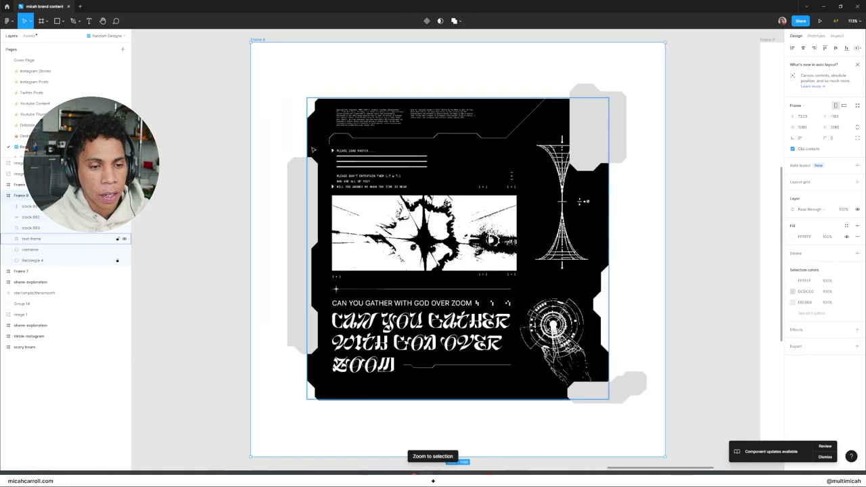
click(259, 168)
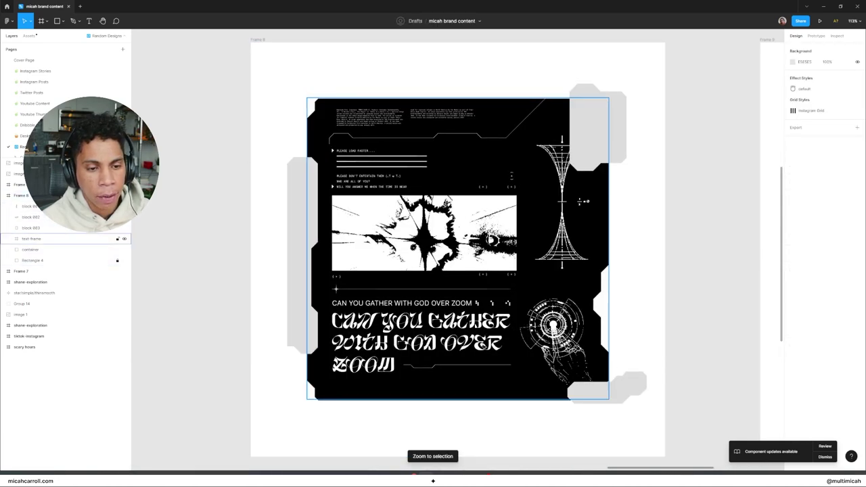
click(293, 287)
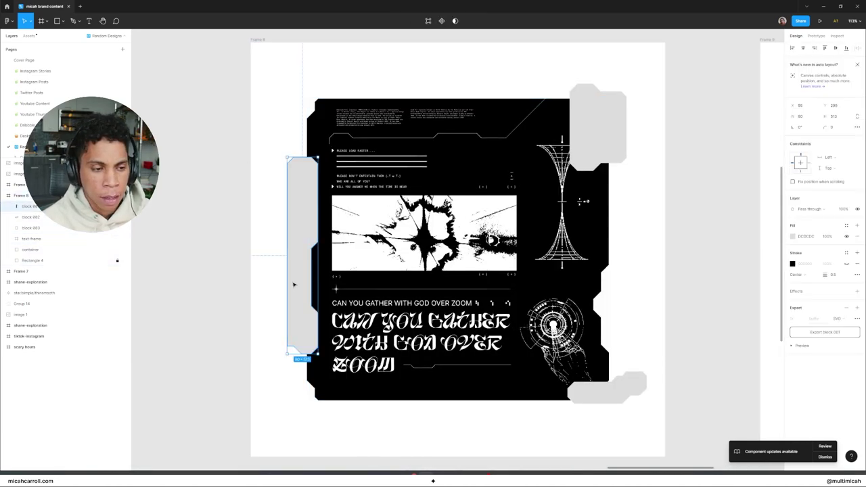
click(402, 313)
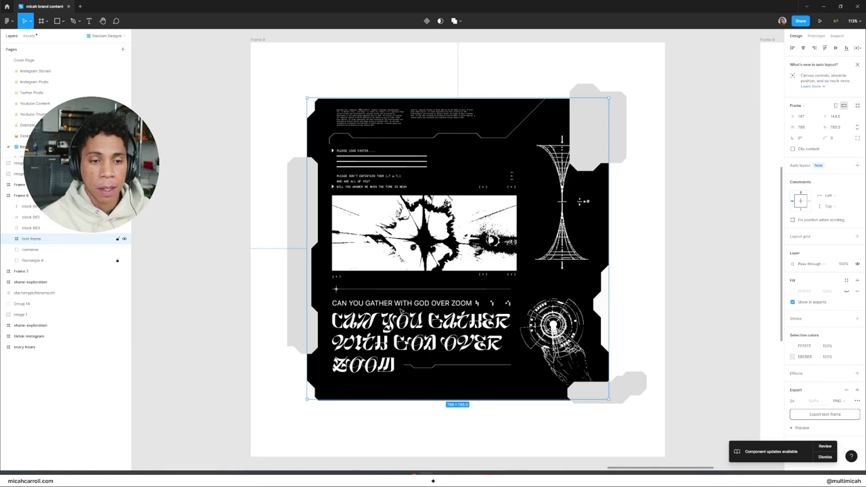
ctrl+click(417, 249)
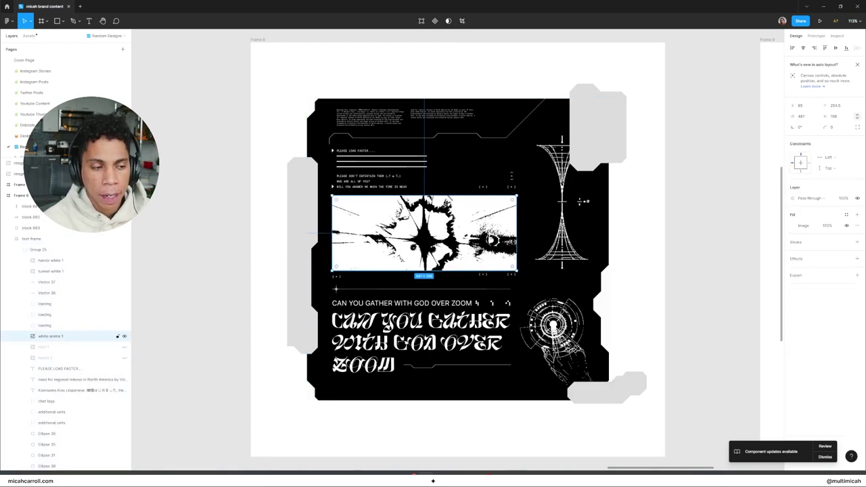
ctrl+click(556, 245)
click(465, 239)
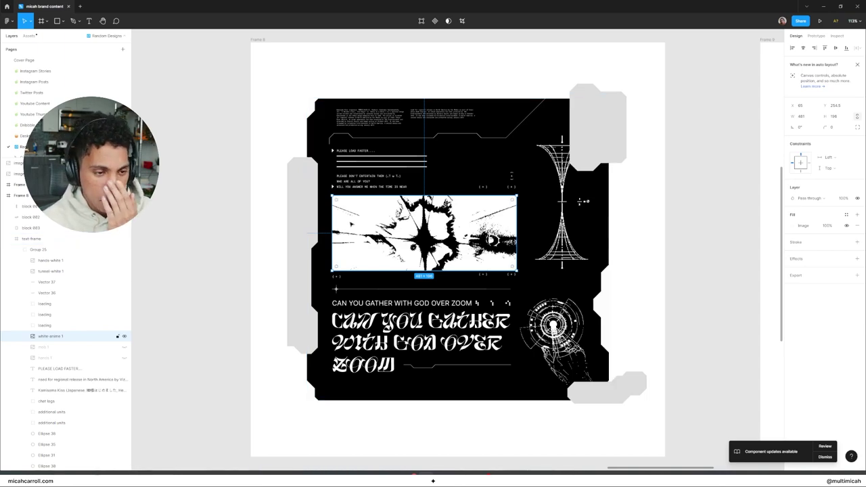
Examine the three grey blocks around the black container in Frame 8 and the text frame that sits above it.
click(309, 214)
click(599, 154)
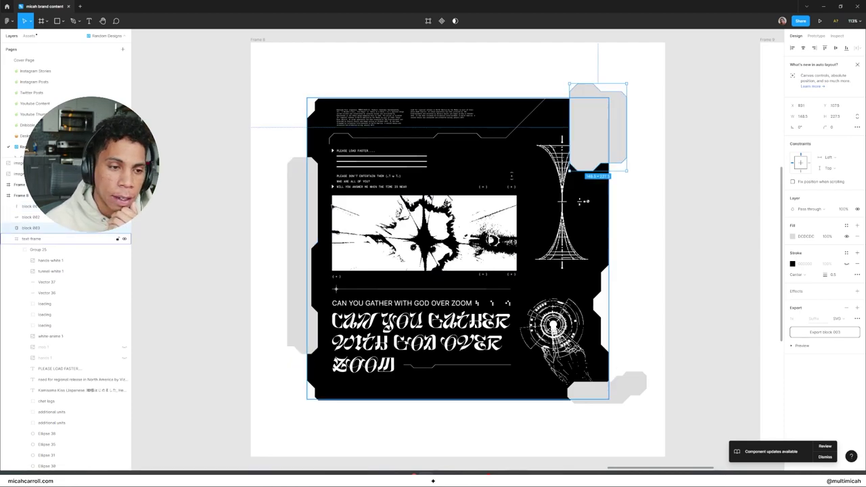
click(306, 198)
click(592, 147)
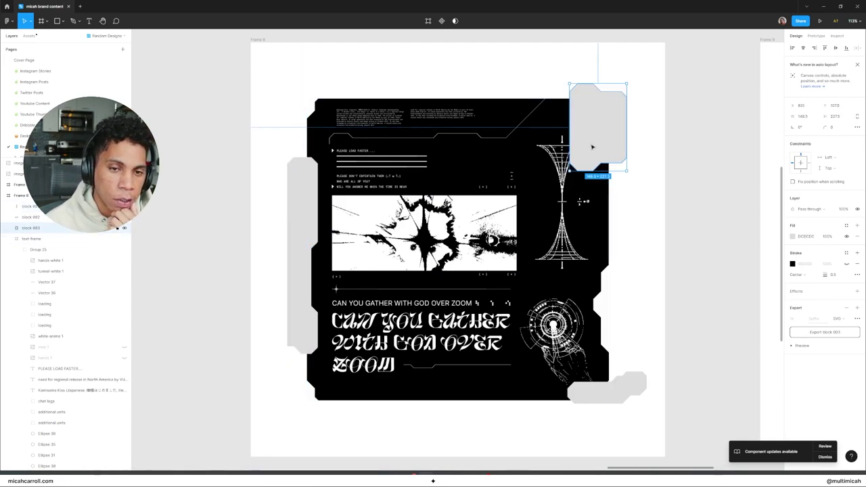
click(643, 382)
click(295, 220)
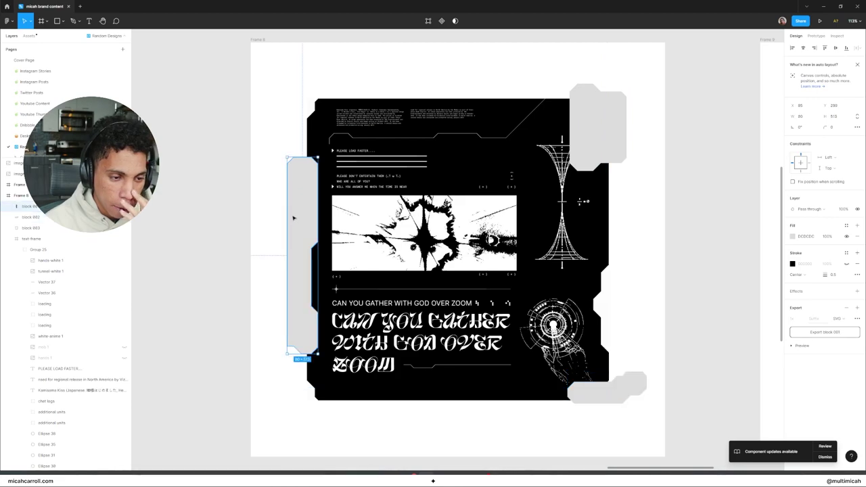
shift+click(384, 211)
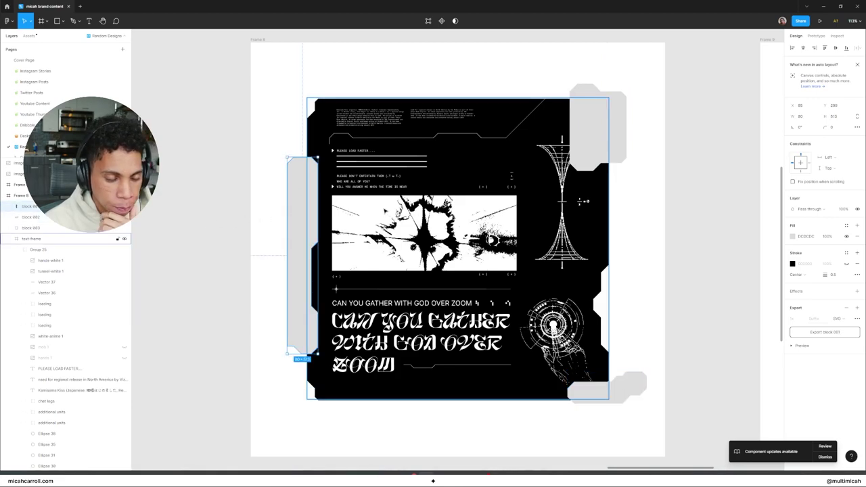
click(371, 154)
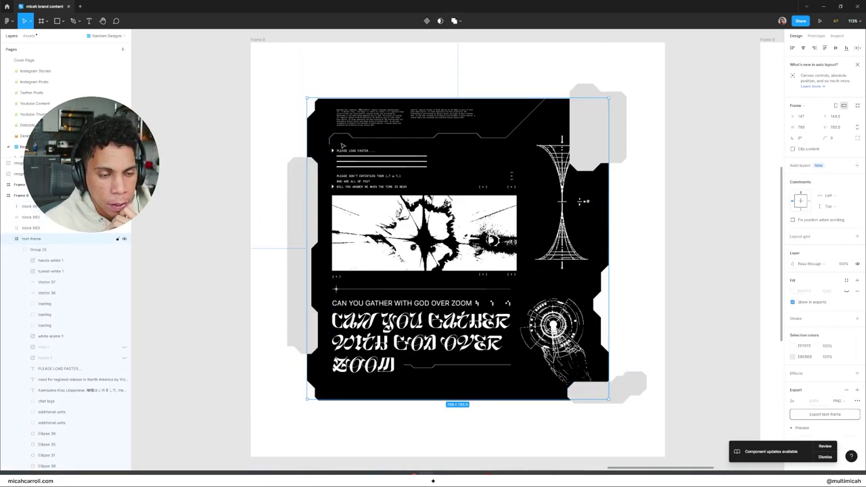
Collapse Group 25 and toggle the text frame's visibility to compare the design with and without it.
click(25, 249)
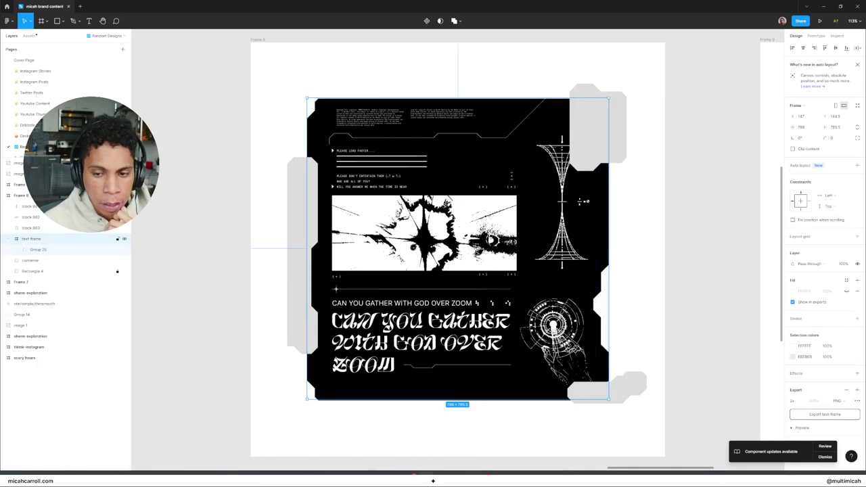
key(ctrl+shift+h)
key(ctrl+shift+h)
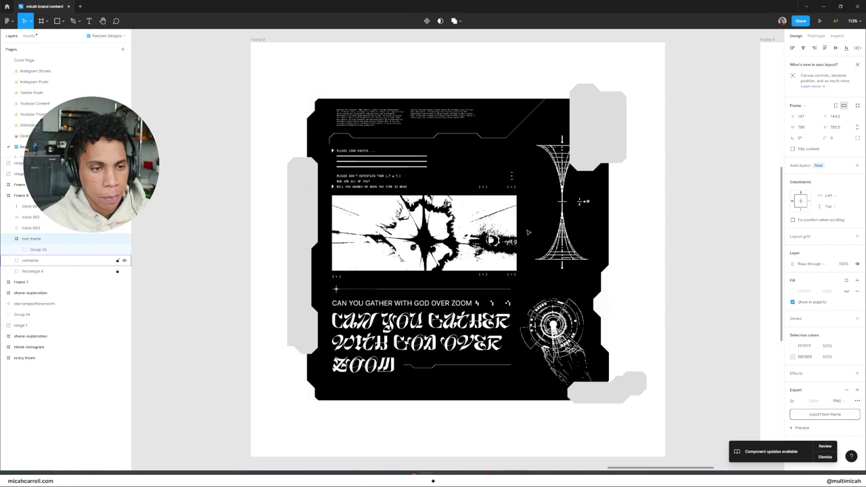
key(ctrl+shift+h)
key(ctrl+shift+h)
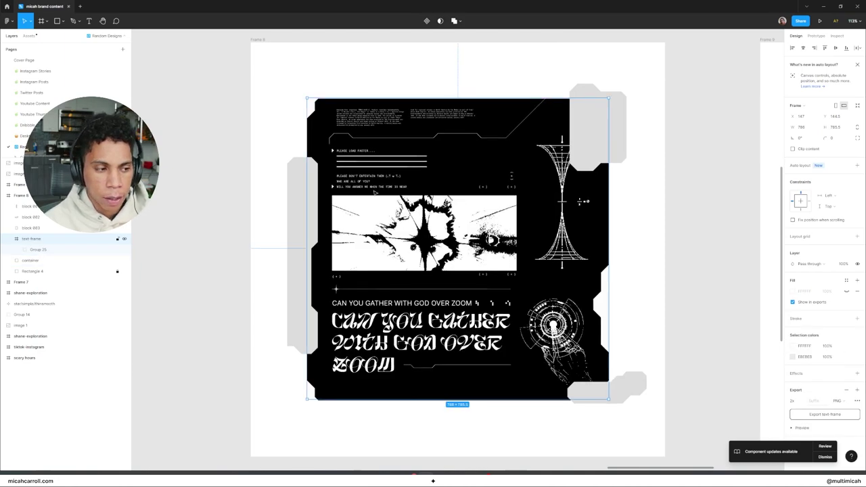
Inspect the text frame, container and block 002 layers in Frame 8 along with their export settings.
click(33, 249)
click(36, 241)
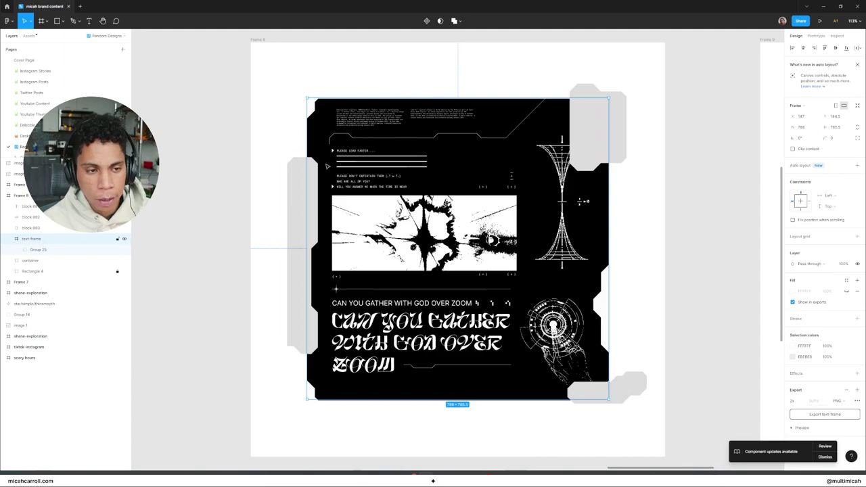
click(86, 262)
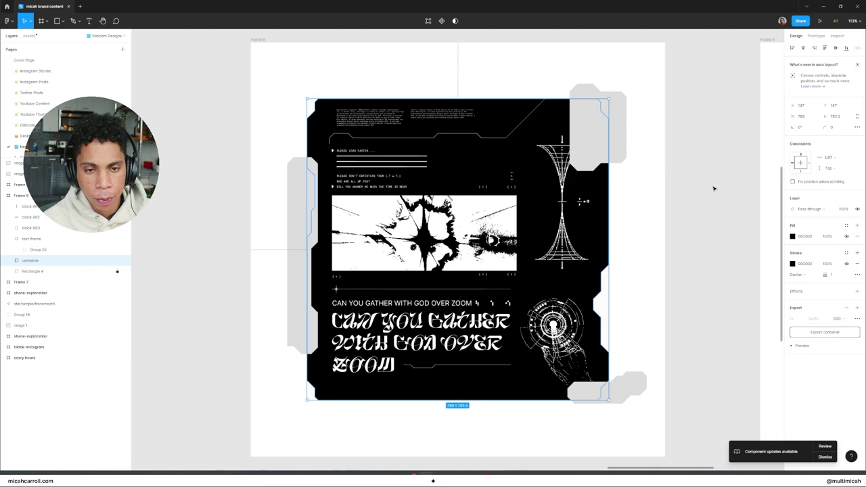
click(671, 363)
click(641, 390)
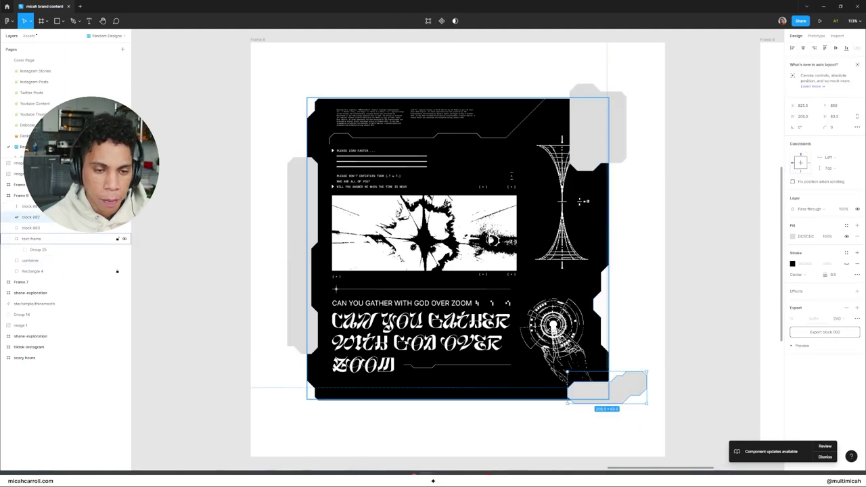
Export the container layer as SVG into the svg_tutorials folder within the assets of "176. Experimentation - safehaven style".
click(43, 262)
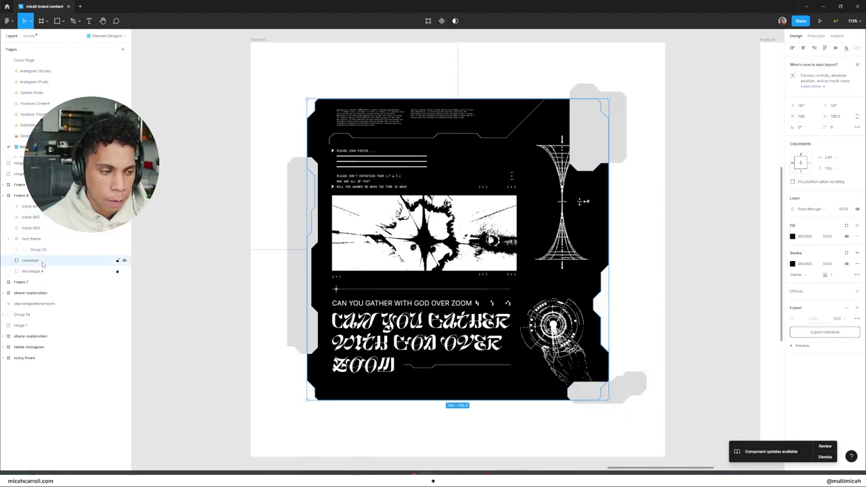
click(827, 333)
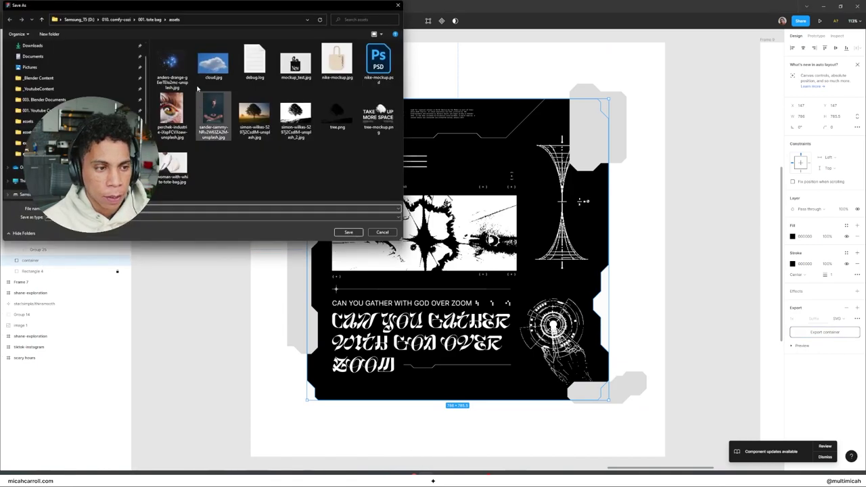
click(116, 19)
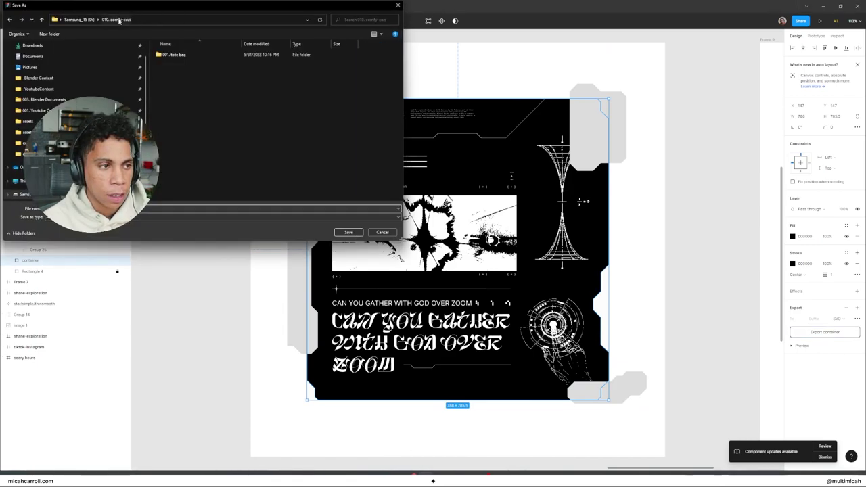
click(79, 18)
scroll(203, 149, down, 1)
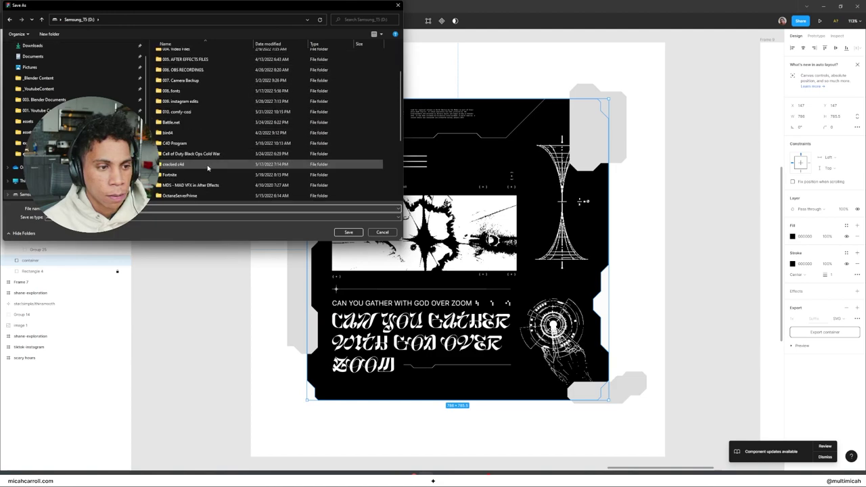
scroll(207, 162, up, 2)
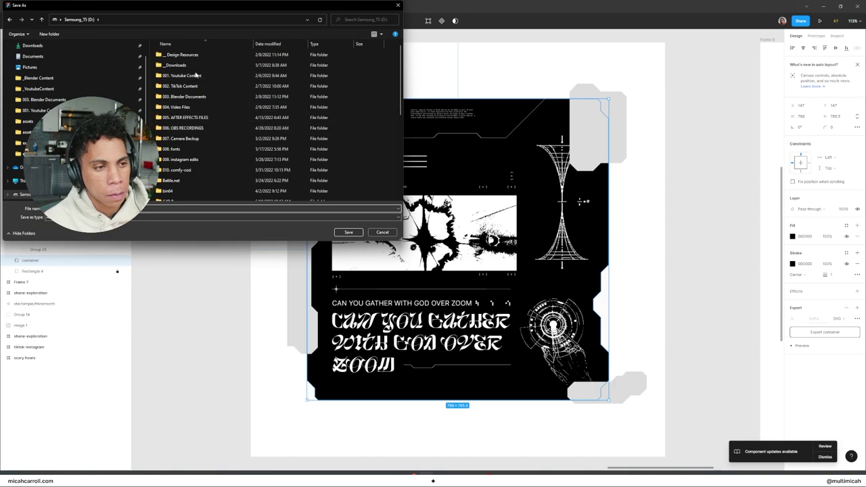
double_click(189, 96)
double_click(187, 54)
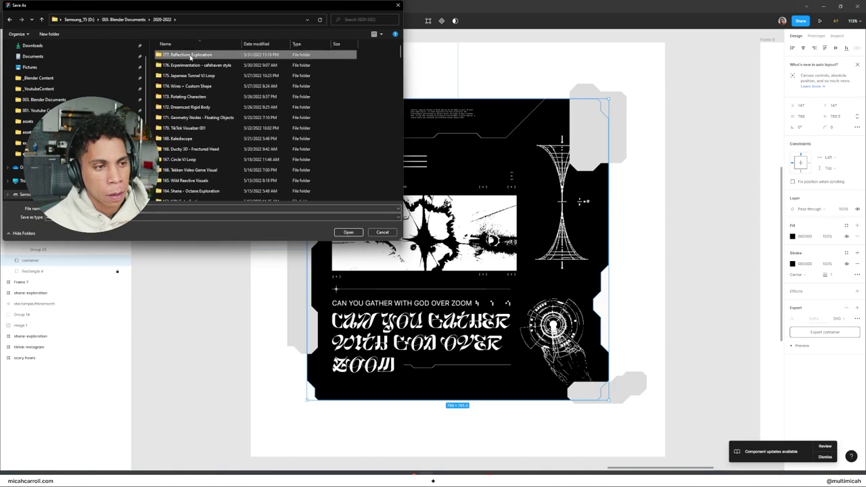
double_click(194, 65)
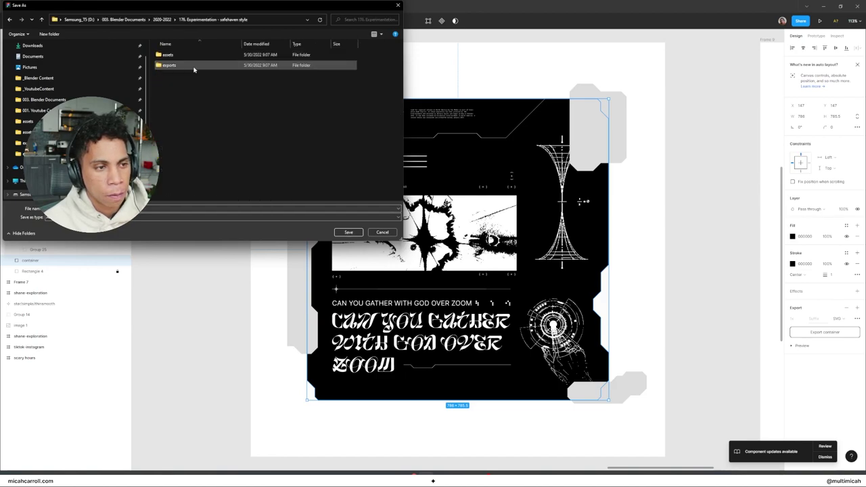
double_click(191, 56)
double_click(174, 69)
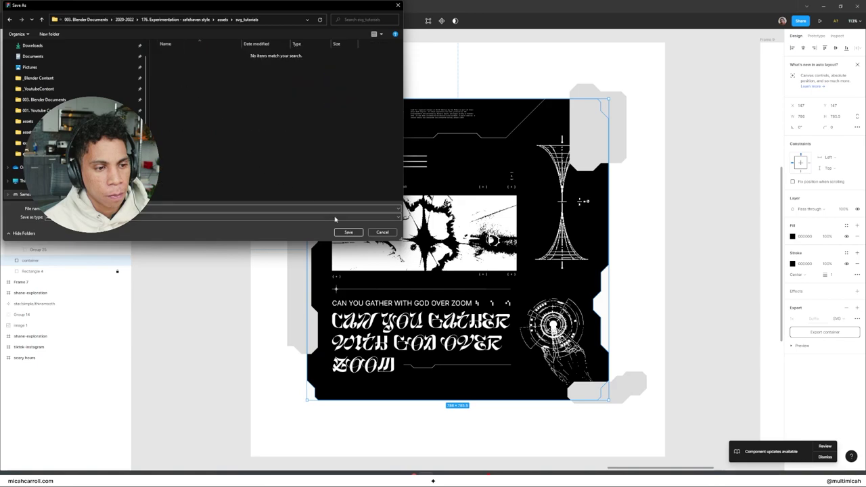
click(348, 232)
Export block 001, block 002 and block 003 together as SVG files into the svg_tutorials folder.
click(297, 205)
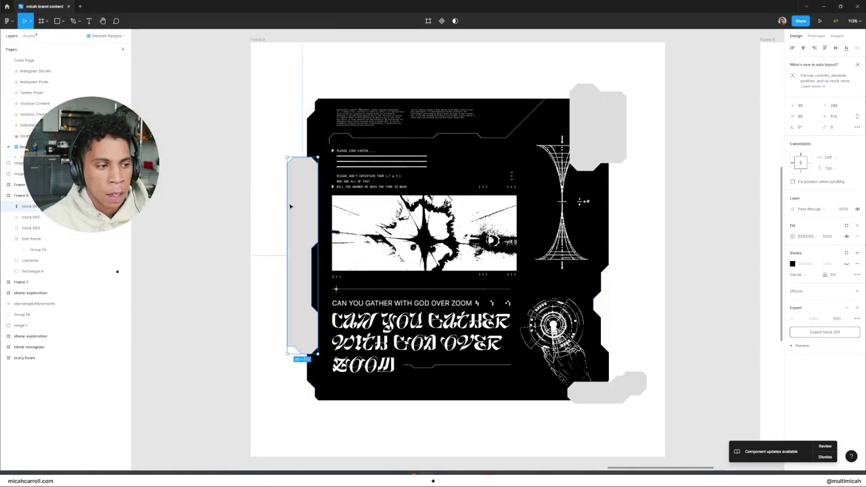
shift+click(629, 396)
shift+click(622, 139)
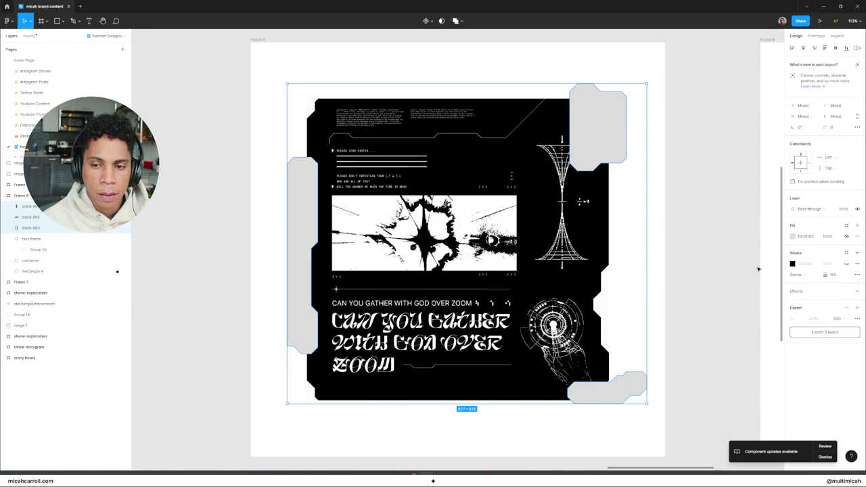
click(838, 334)
click(350, 234)
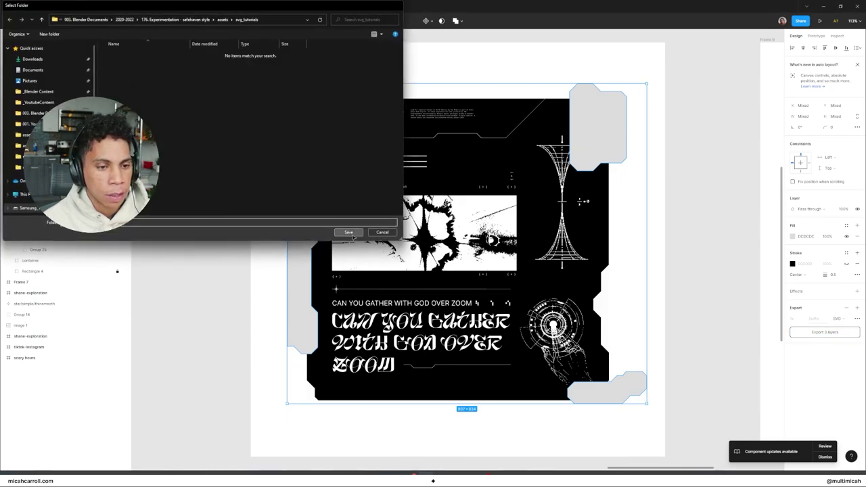
click(204, 215)
Export the text frame as a 2x PNG into the svg_tutorials folder.
click(61, 242)
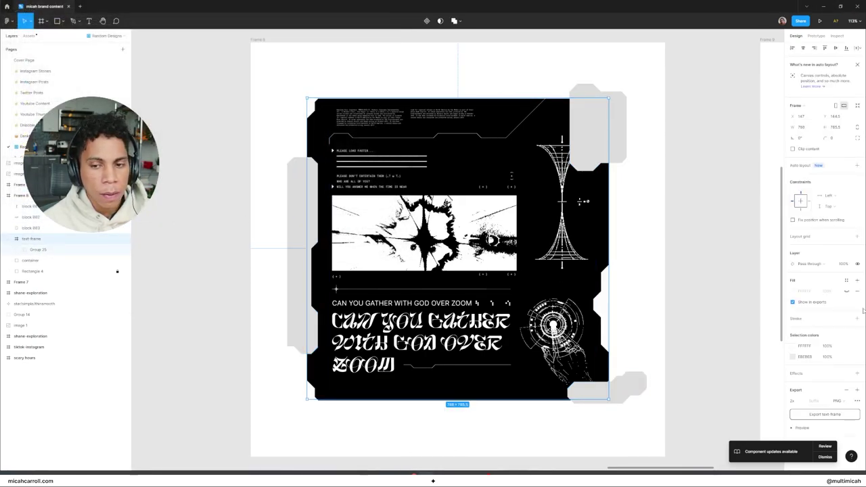
click(824, 414)
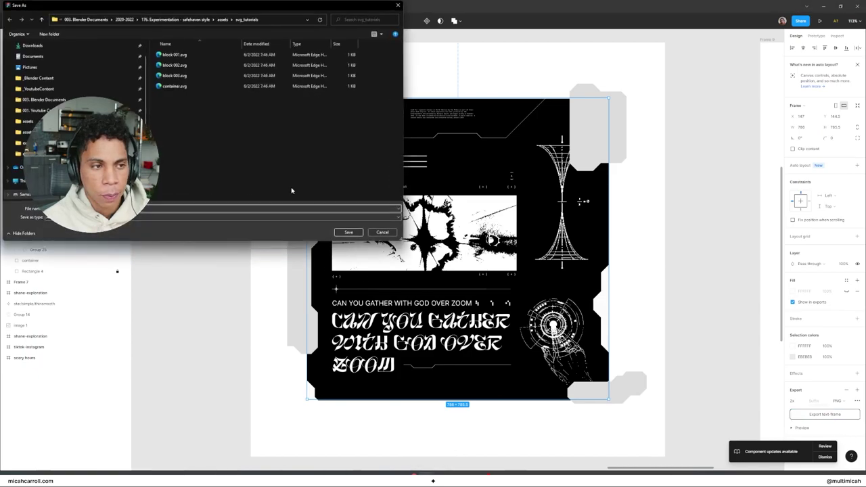
click(349, 233)
Switch to Blender and delete the default camera, cube and light from the new scene.
click(240, 250)
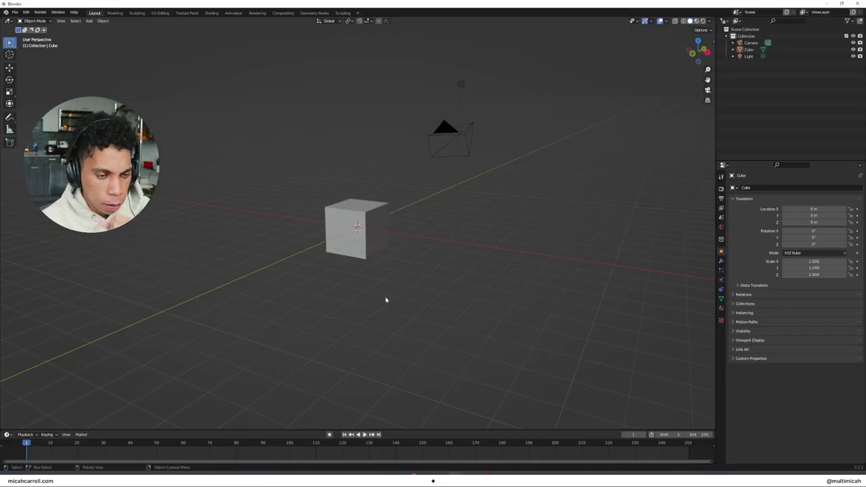
key(a)
key(x)
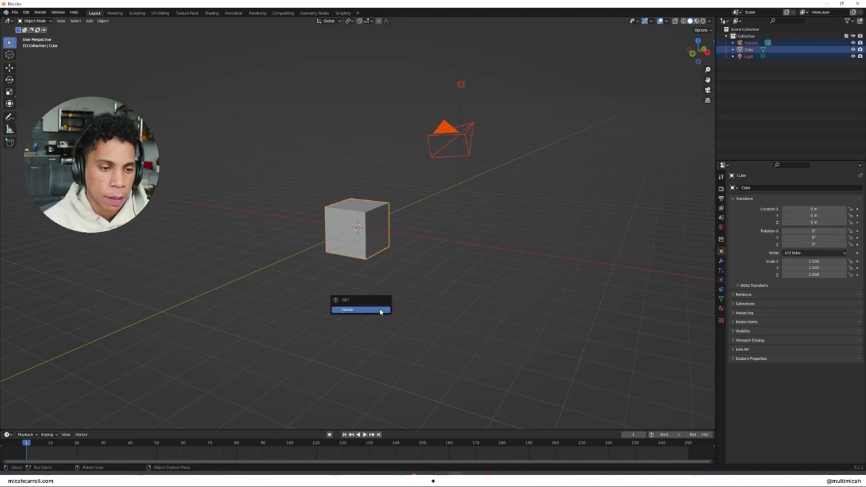
click(381, 311)
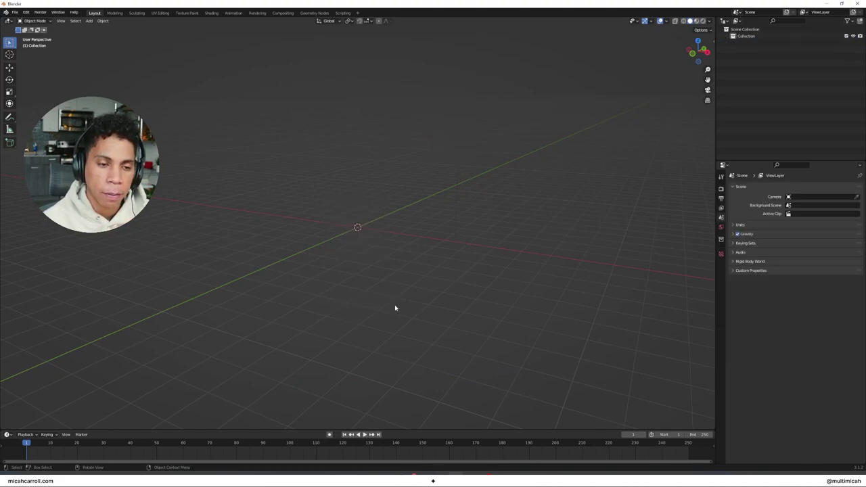
Enable Ambient Occlusion, Bloom and Screen Space Reflections in the Eevee render settings.
click(721, 190)
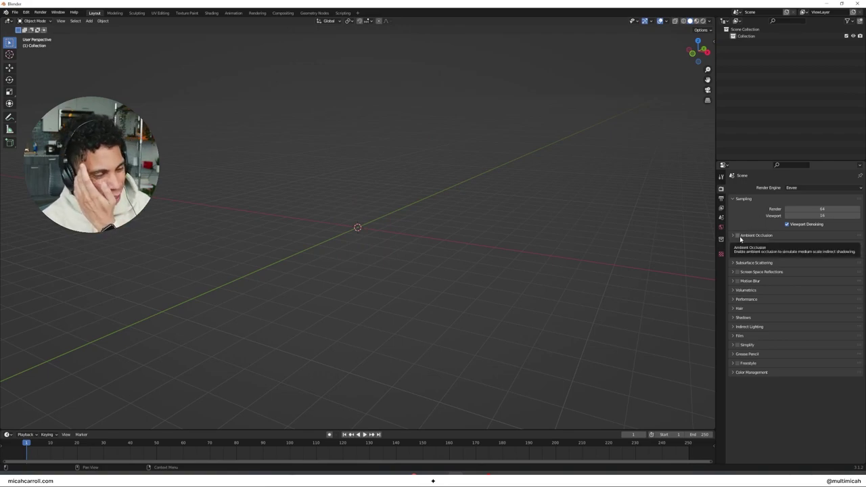
click(735, 235)
click(735, 235)
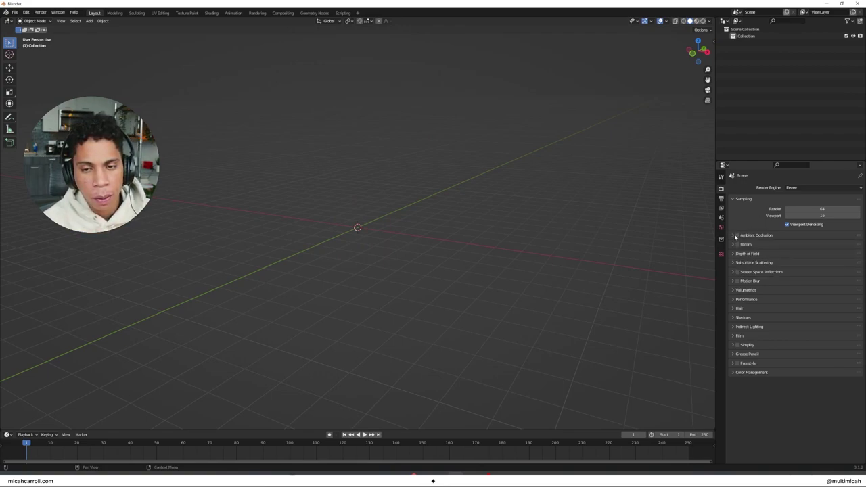
click(738, 236)
click(738, 244)
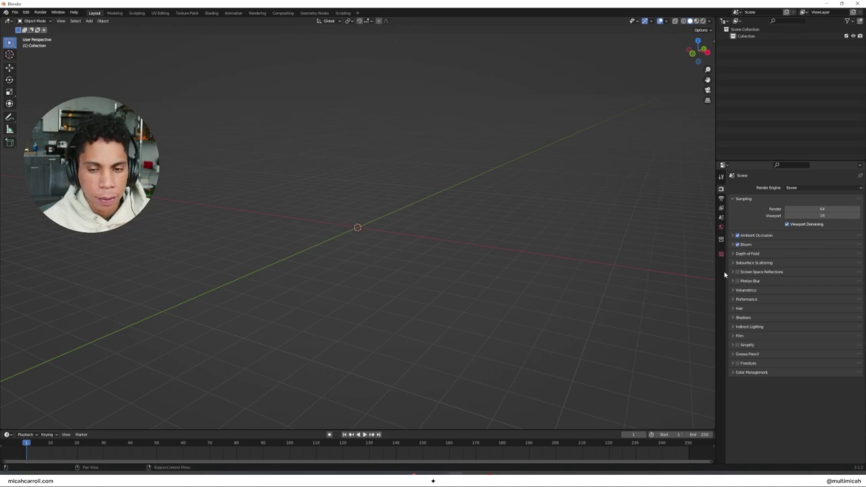
click(738, 271)
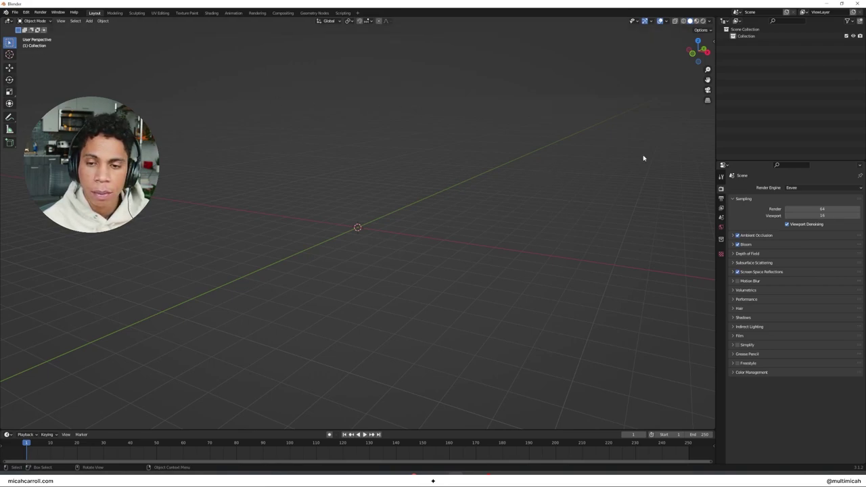
Search the add-ons in Preferences for "svg" and check whether the Scalable Vector Graphics (SVG) 1.1 format import add-on is enabled.
click(14, 12)
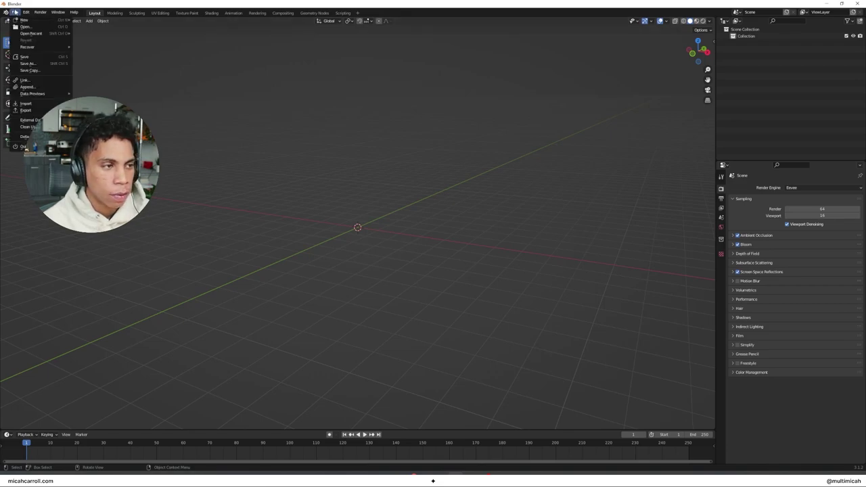
mouse_move(26, 13)
click(41, 109)
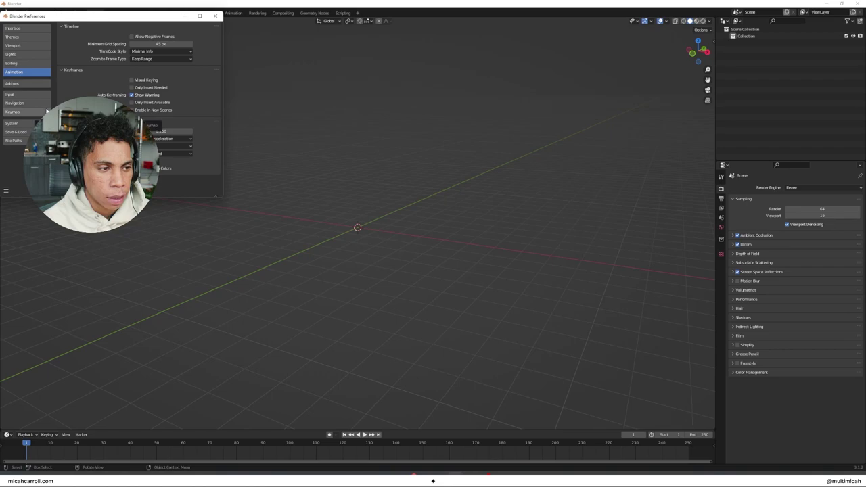
drag(408, 96, 530, 156)
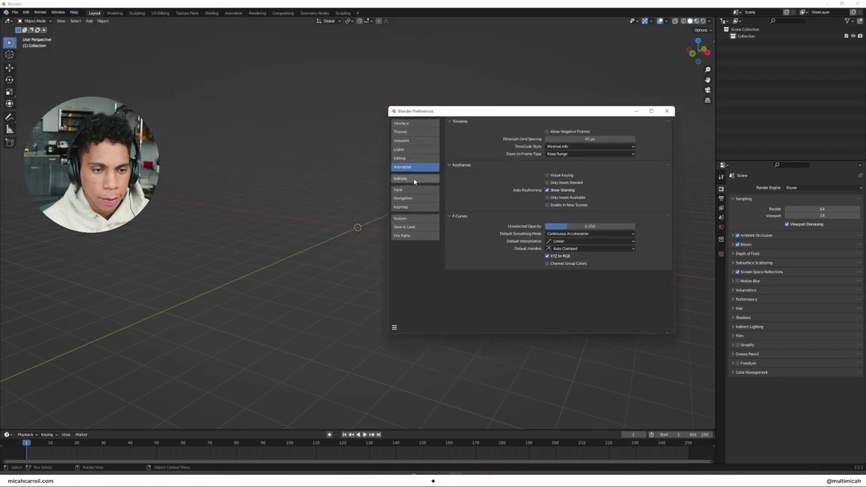
click(415, 180)
click(610, 130)
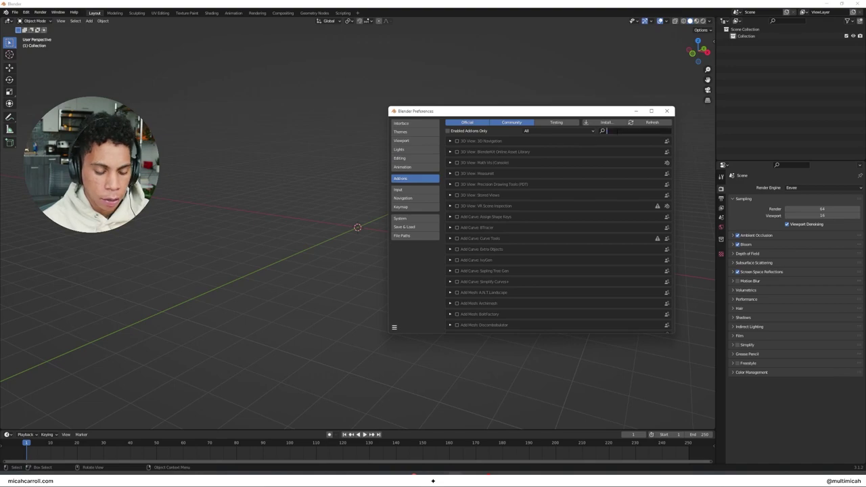
text(svg)
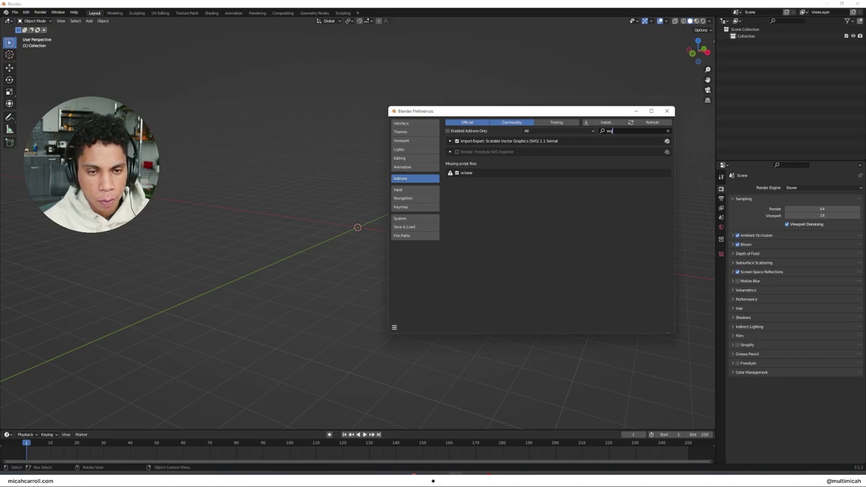
click(667, 111)
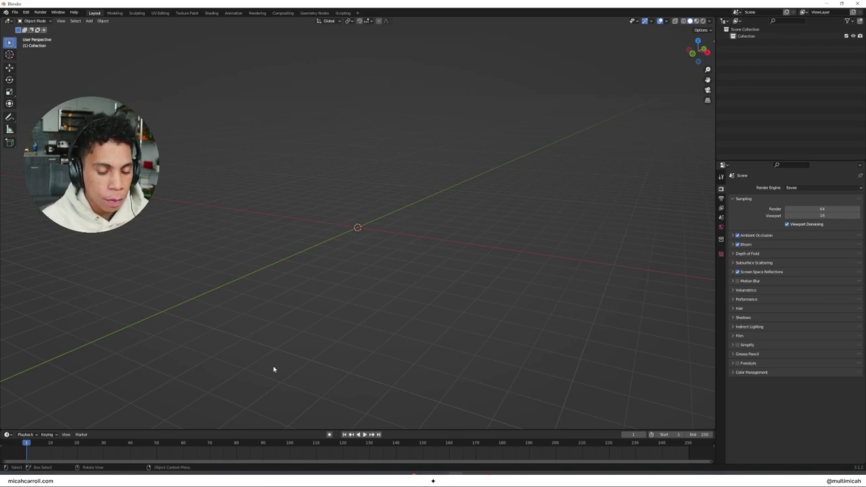
Set the current frame to 0 and import container.svg from the svg_tutorials folder of "176. Experimentation - safehaven style".
click(24, 445)
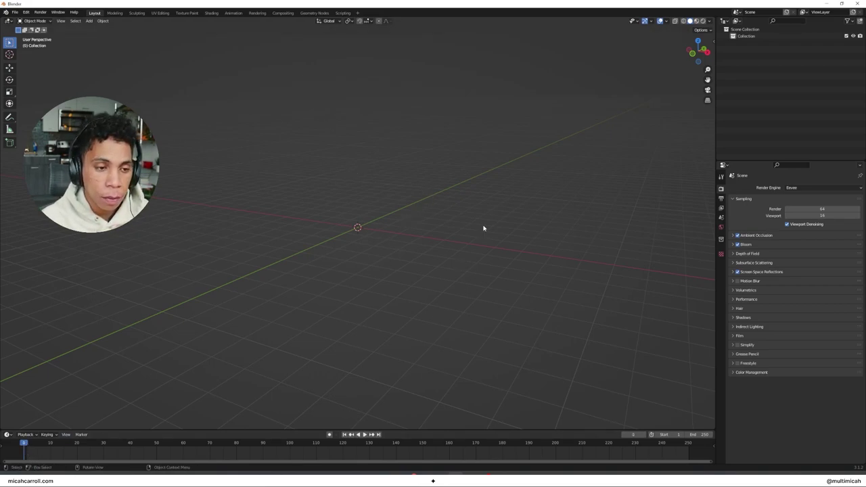
click(15, 13)
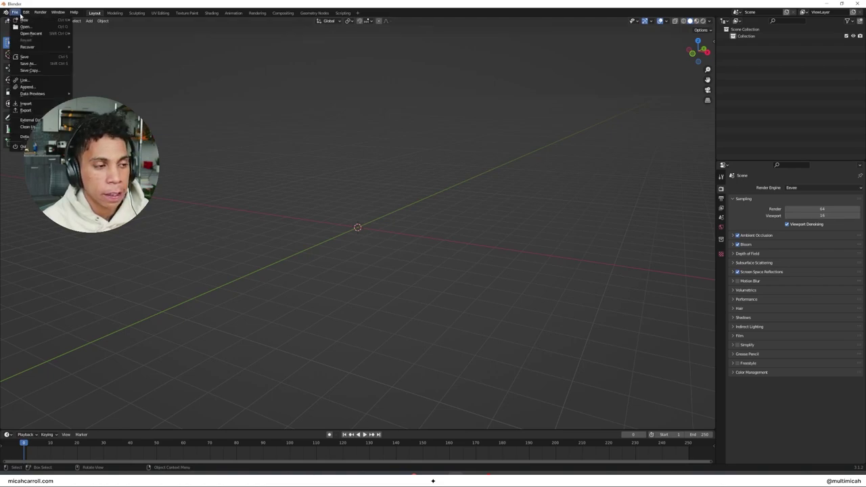
mouse_move(27, 103)
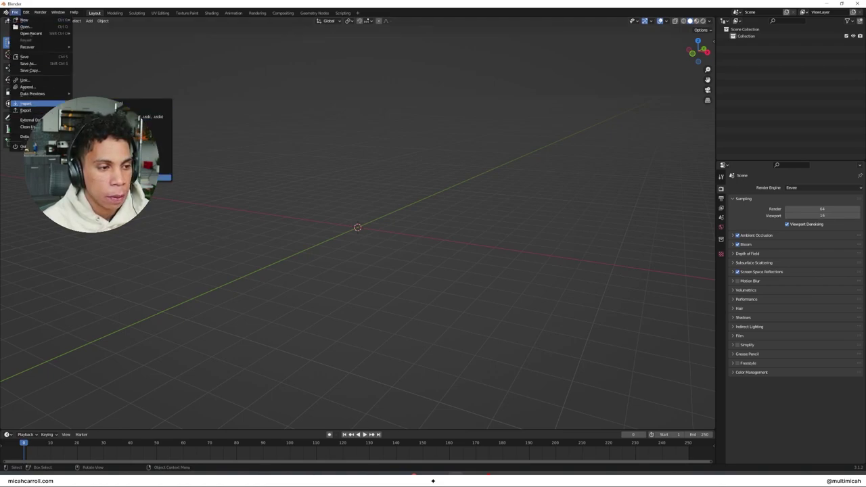
click(115, 137)
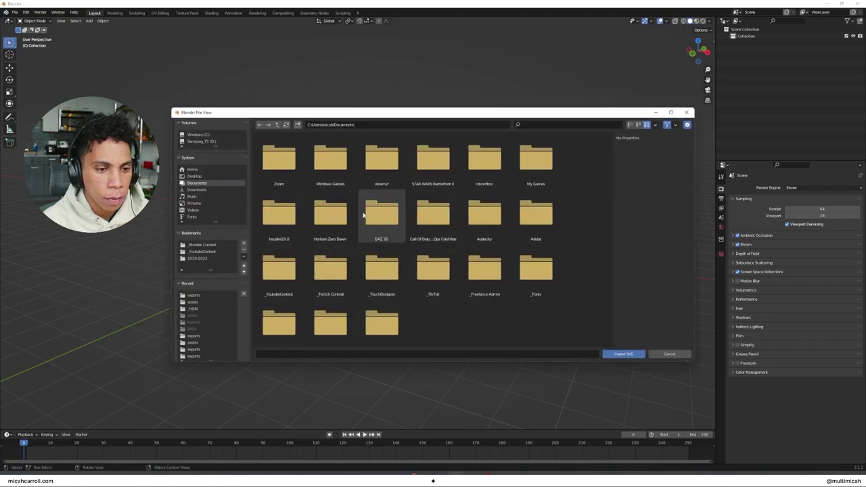
click(203, 259)
double_click(329, 166)
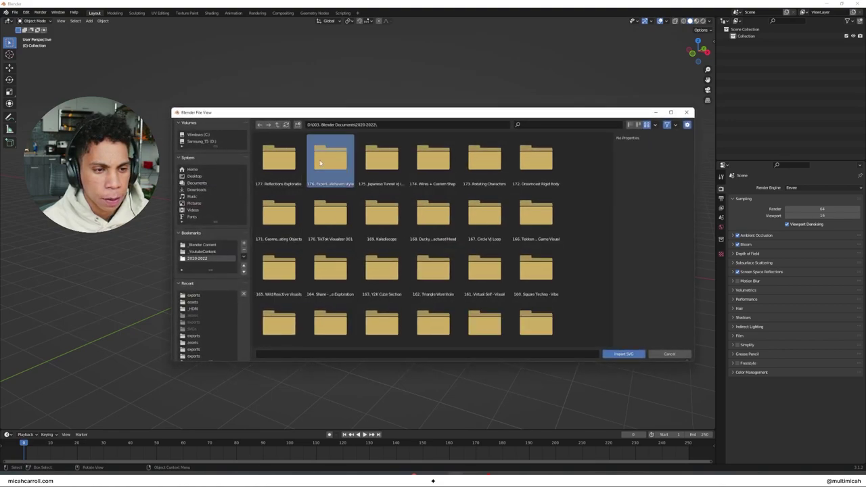
double_click(329, 165)
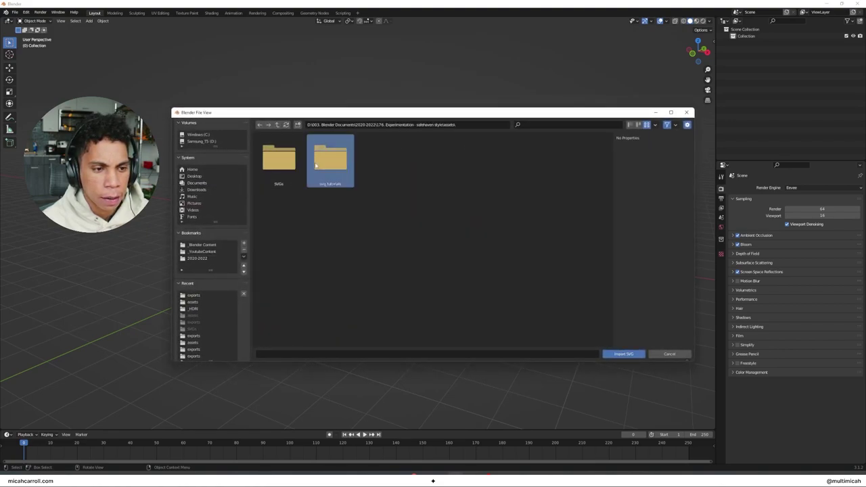
double_click(329, 162)
click(278, 160)
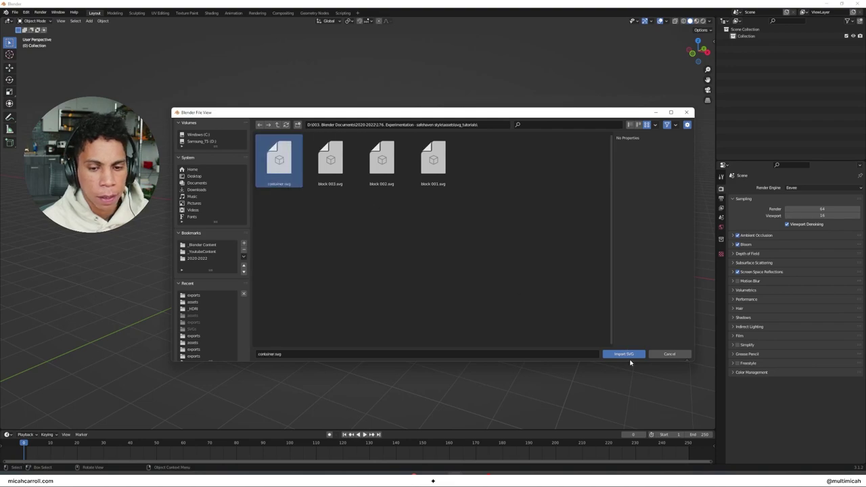
click(624, 354)
Rotate the imported container curve 90 degrees about the X axis so it stands upright, and scale it up.
middle_drag(373, 221, 389, 254)
scroll(394, 254, up, 14)
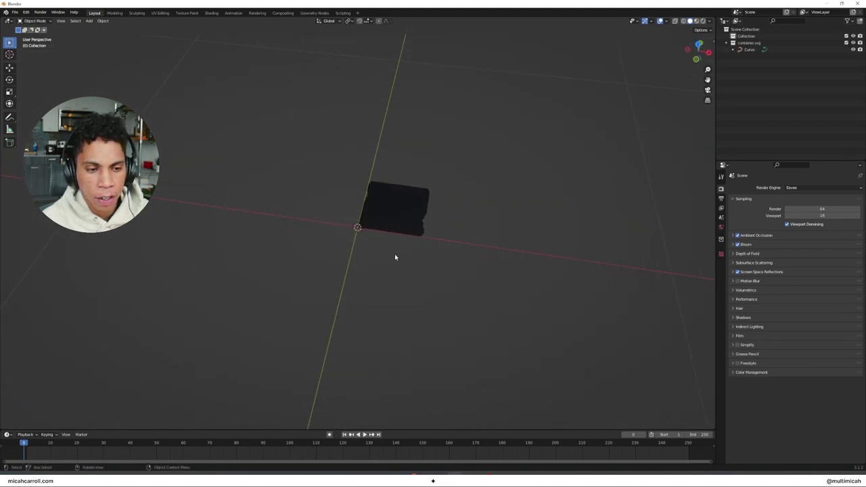
click(440, 224)
middle_drag(440, 224, 474, 213)
scroll(507, 211, down, 5)
text(rx90)
key(Return)
scroll(458, 236, down, 5)
key(s)
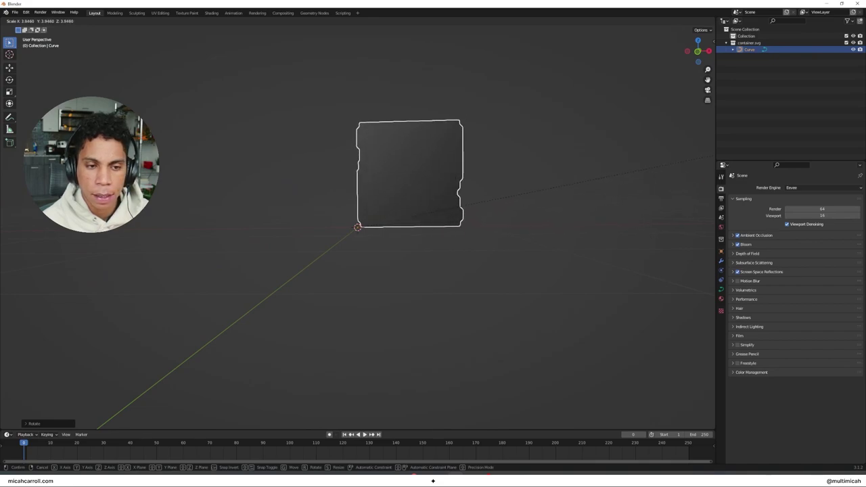
click(157, 146)
Move the container curve's geometry to its origin so it is centred on the world origin, and deselect it.
click(103, 21)
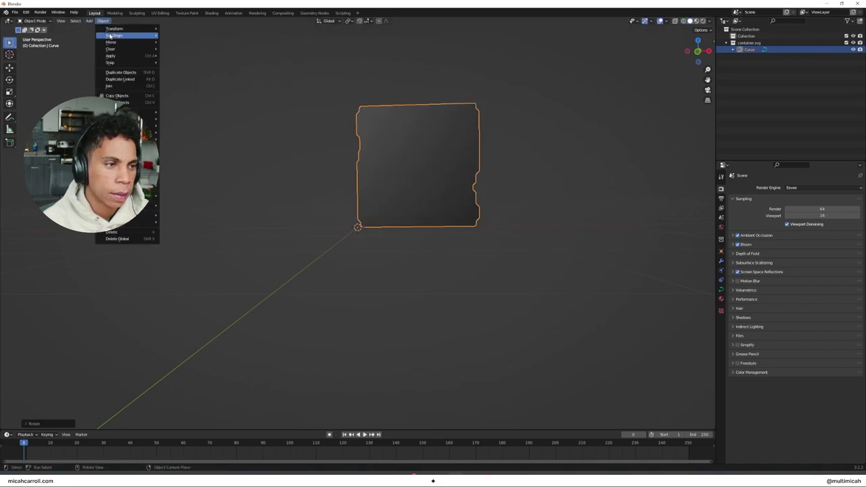
mouse_move(128, 35)
click(184, 35)
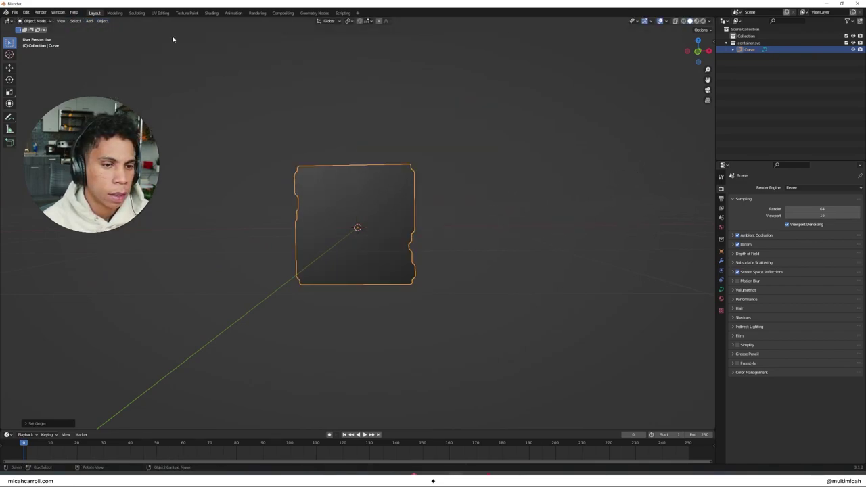
click(597, 226)
Enlarge the container curve further and raise it along Z until its lower edge rests on the ground grid.
scroll(428, 221, down, 4)
middle_drag(396, 211, 372, 220)
click(371, 220)
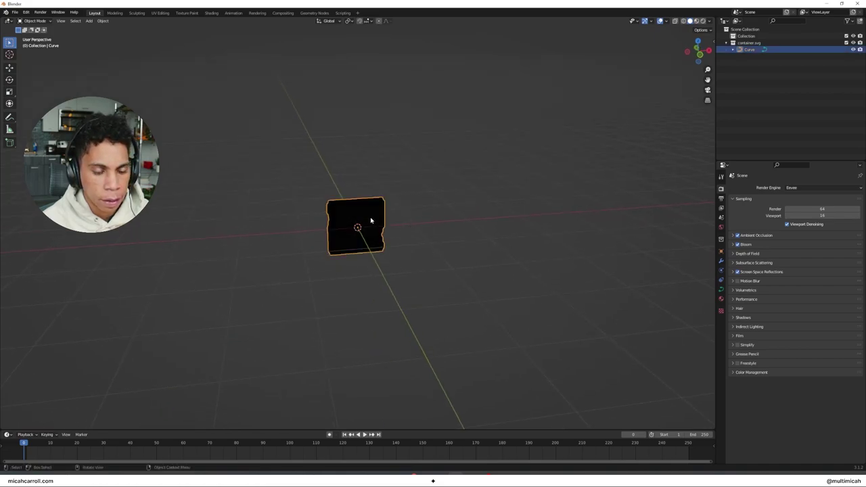
key(g)
key(z)
click(368, 194)
key(s)
click(404, 186)
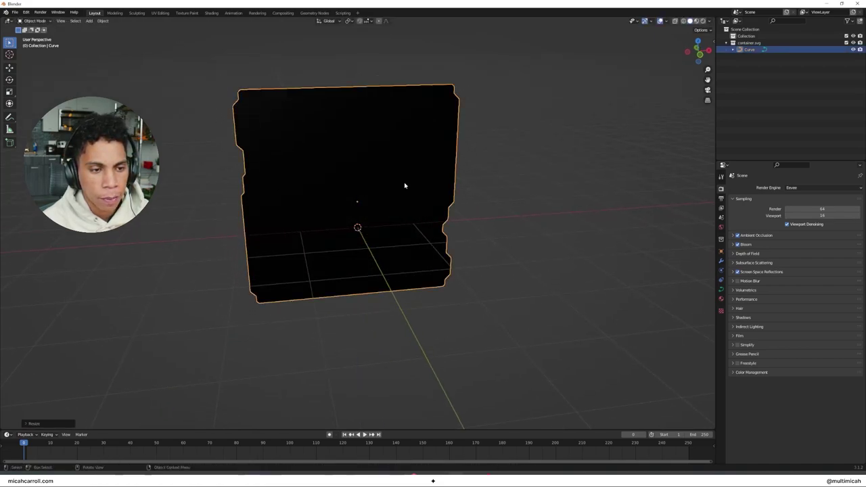
key(g)
key(z)
click(404, 107)
scroll(437, 125, down, 4)
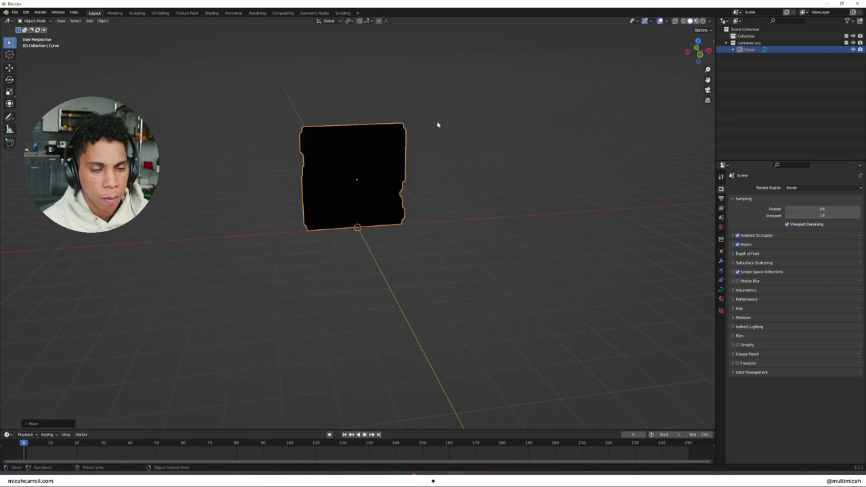
Give the container curve thickness with a geometry extrude of 0.005 m.
middle_drag(437, 125, 474, 139)
scroll(476, 140, up, 1)
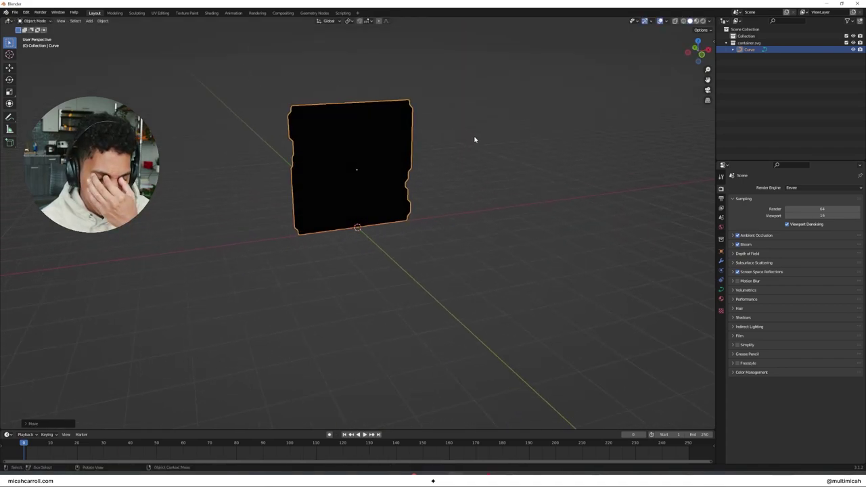
middle_drag(437, 199, 571, 215)
scroll(462, 193, up, 5)
scroll(391, 188, down, 4)
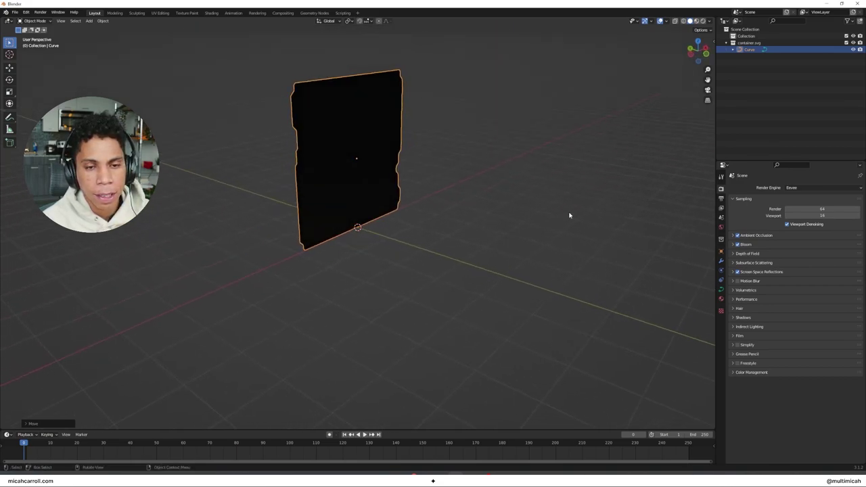
click(722, 289)
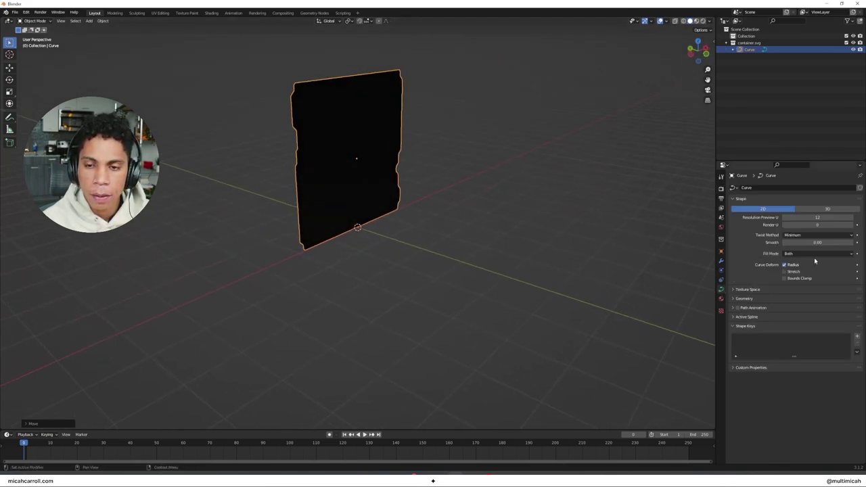
click(739, 299)
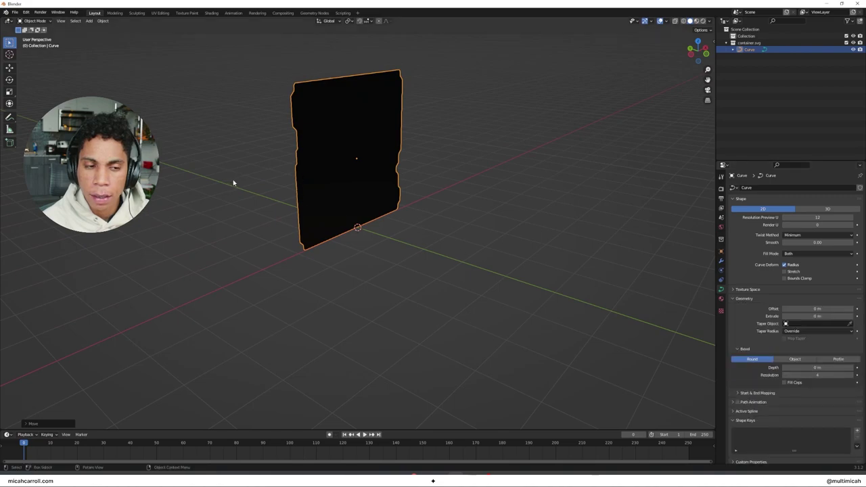
middle_drag(233, 183, 255, 170)
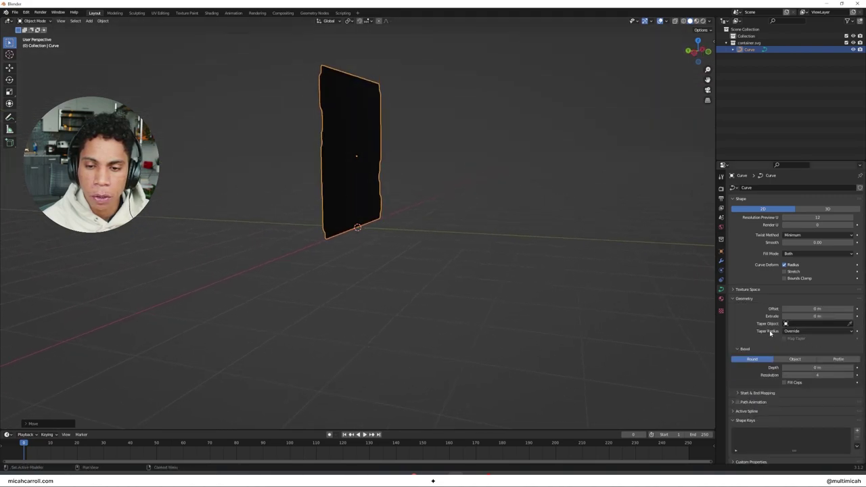
scroll(420, 203, up, 2)
shift+middle_drag(410, 206, 442, 258)
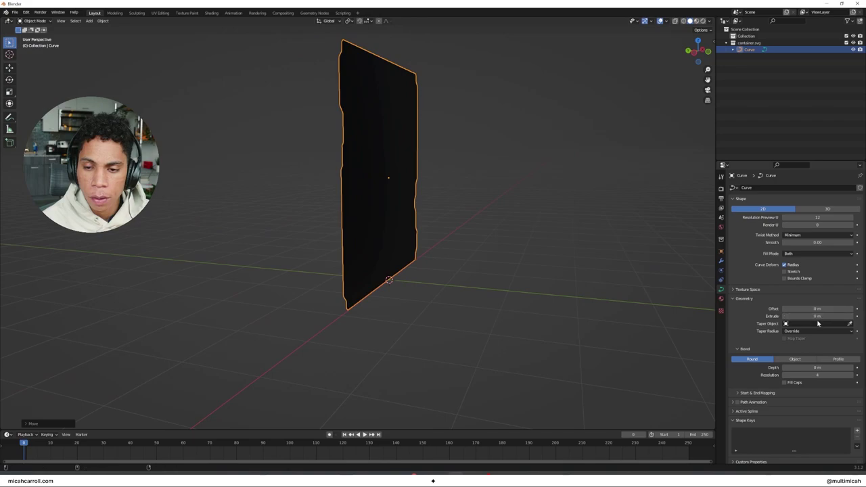
drag(818, 317, 822, 317)
click(482, 201)
middle_drag(482, 201, 528, 183)
scroll(470, 242, down, 3)
mouse_move(469, 241)
middle_down()
mouse_move(472, 231)
mouse_move(476, 239)
middle_up()
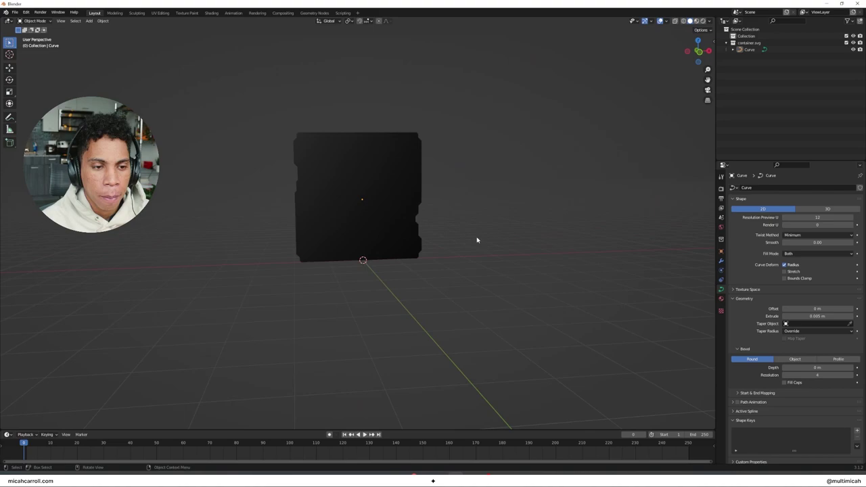
Split the 3D viewport vertically, split its right half horizontally into two viewports, and select the container curve.
right_click(361, 430)
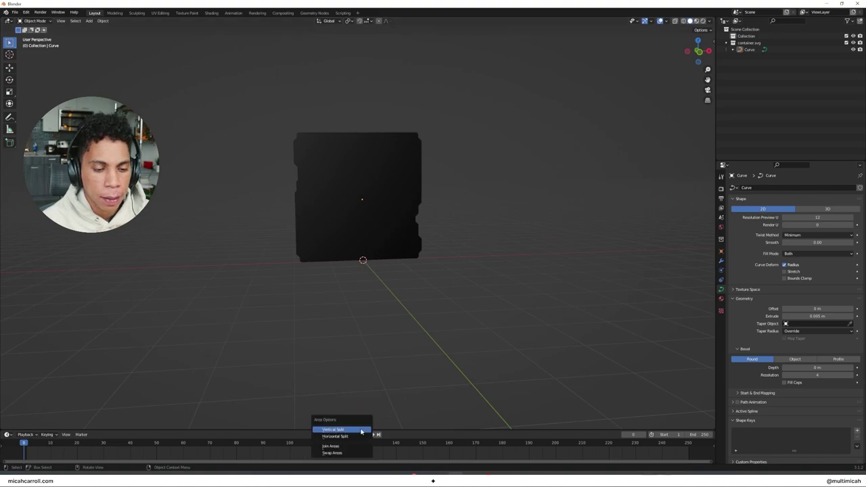
click(361, 429)
click(362, 431)
right_click(400, 430)
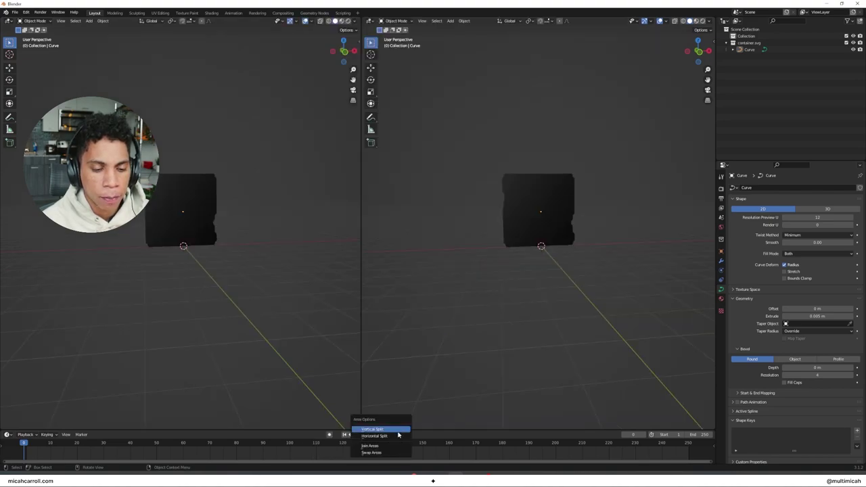
click(400, 437)
click(463, 232)
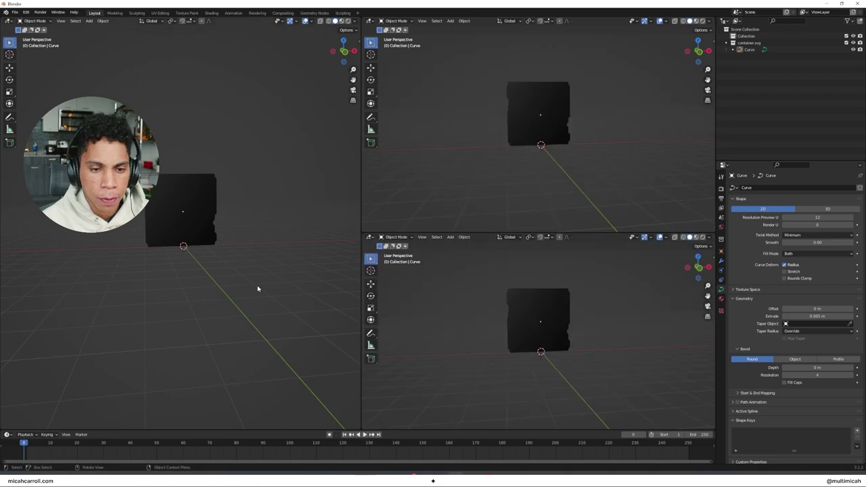
click(201, 212)
mouse_move(175, 271)
middle_down()
mouse_move(210, 282)
mouse_move(151, 277)
mouse_move(145, 257)
mouse_move(175, 268)
middle_up()
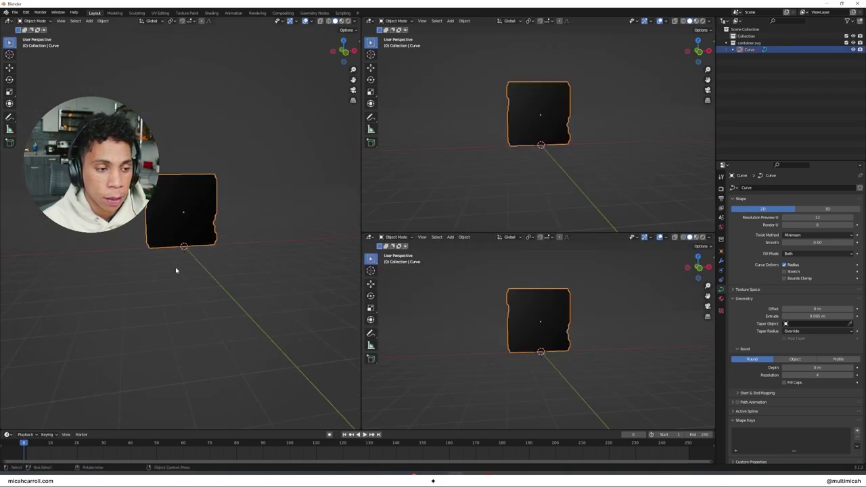
Examine the container curve's control points in Edit Mode from several angles.
click(374, 20)
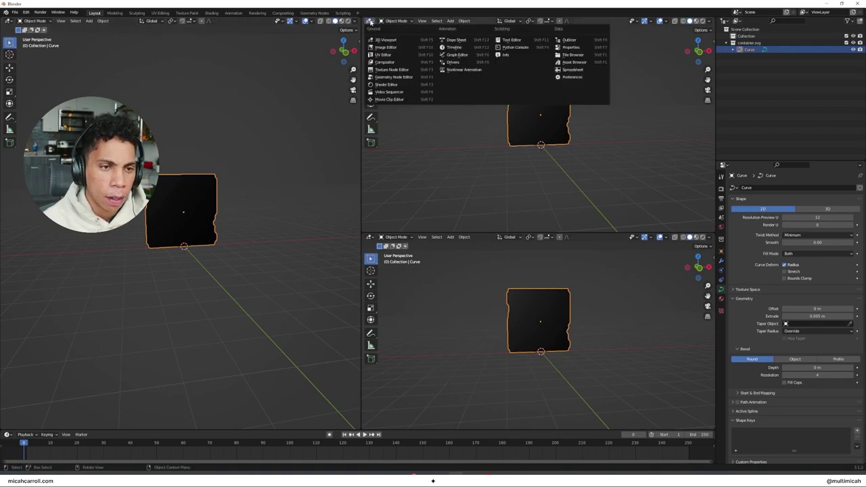
key(Tab)
middle_drag(197, 226, 254, 241)
scroll(253, 242, up, 3)
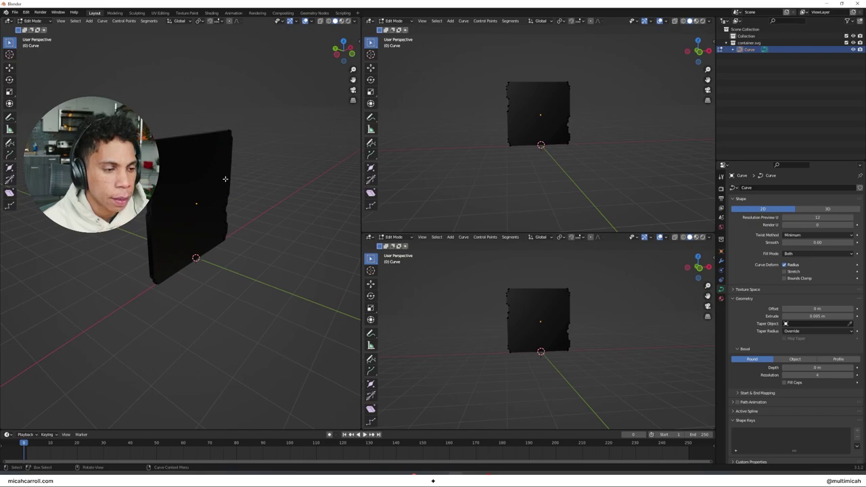
middle_drag(225, 179, 178, 173)
key(a)
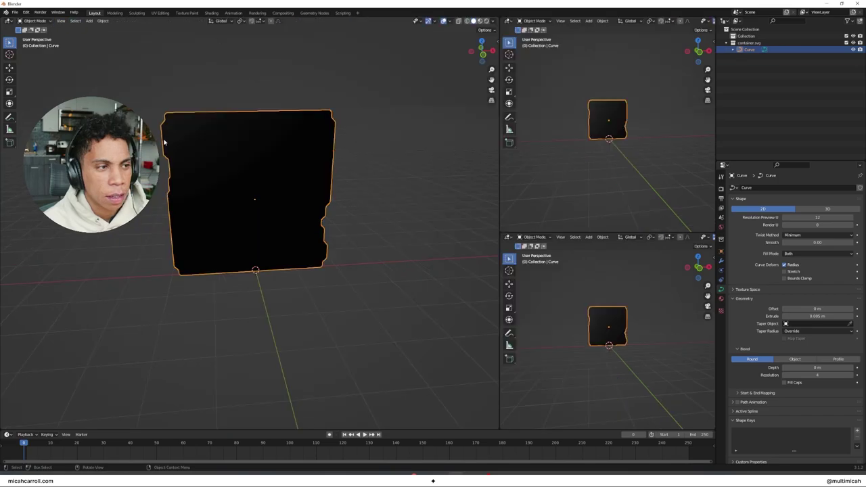
middle_drag(224, 163, 270, 160)
key(Tab)
key(Tab)
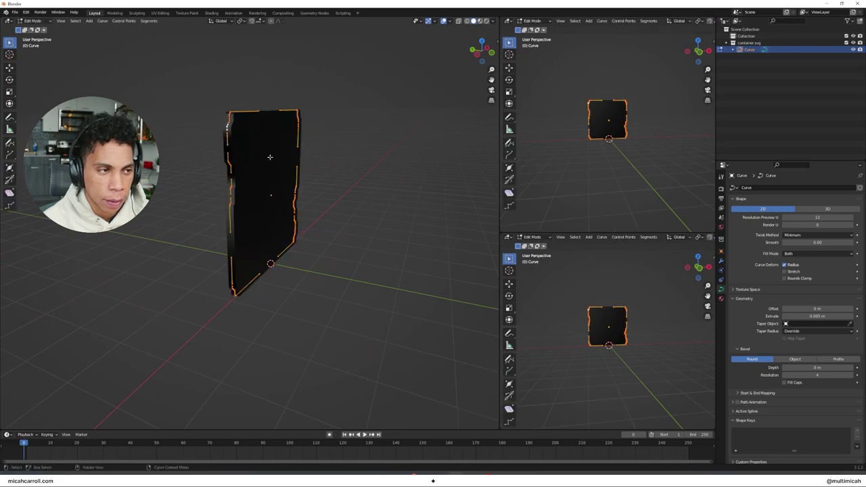
Convert the container curve to a mesh and check its whole geometry in Edit Mode, leaving nothing selected.
right_click(264, 160)
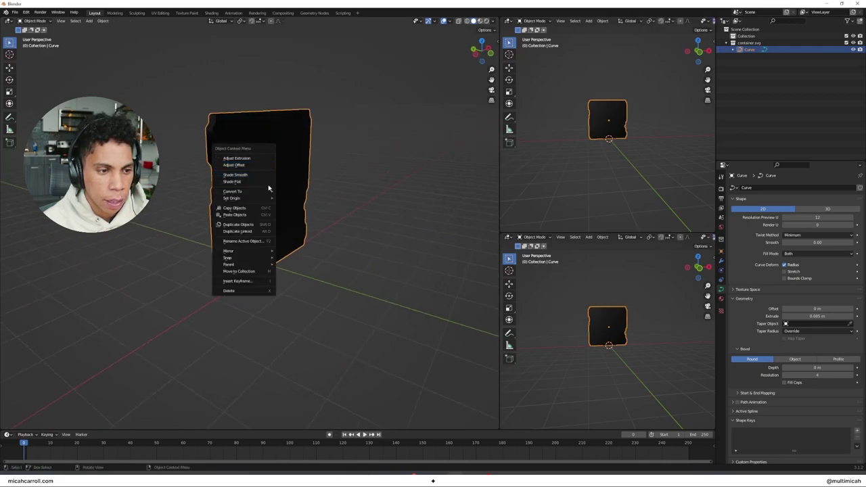
click(291, 199)
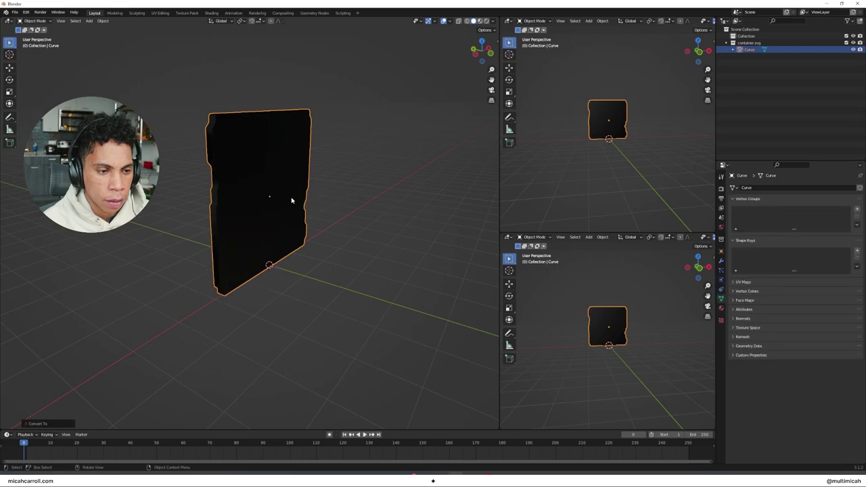
key(Tab)
middle_drag(294, 158, 226, 155)
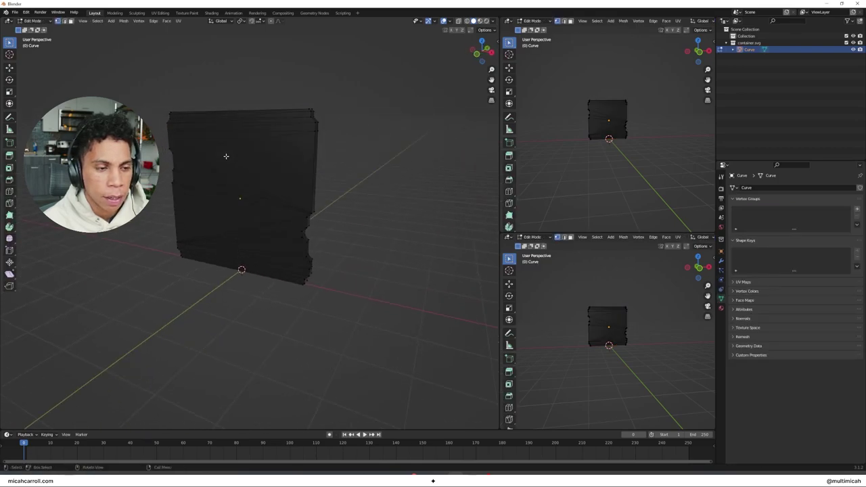
key(a)
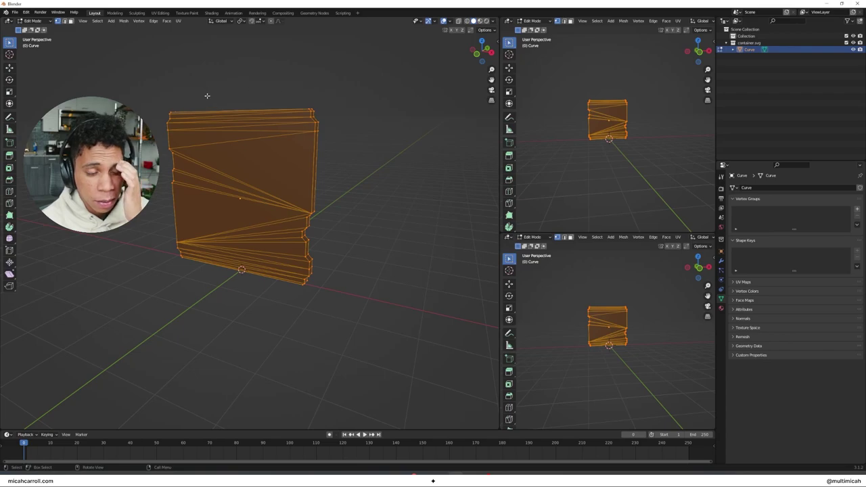
click(199, 87)
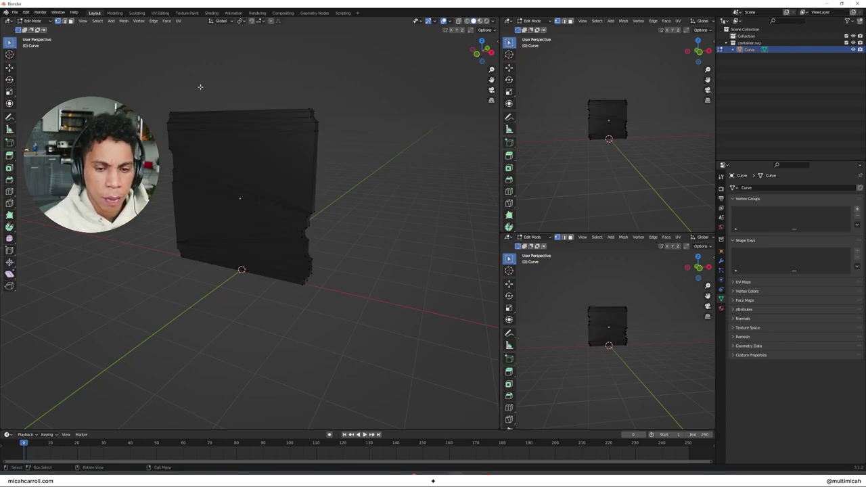
Switch the container mesh to face selection and set the main viewport to the front orthographic view.
middle_drag(199, 87, 161, 65)
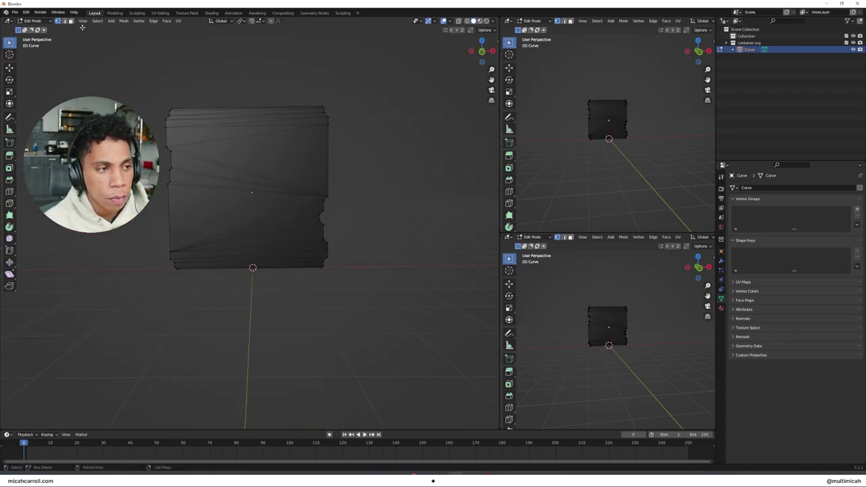
click(72, 22)
key(grave)
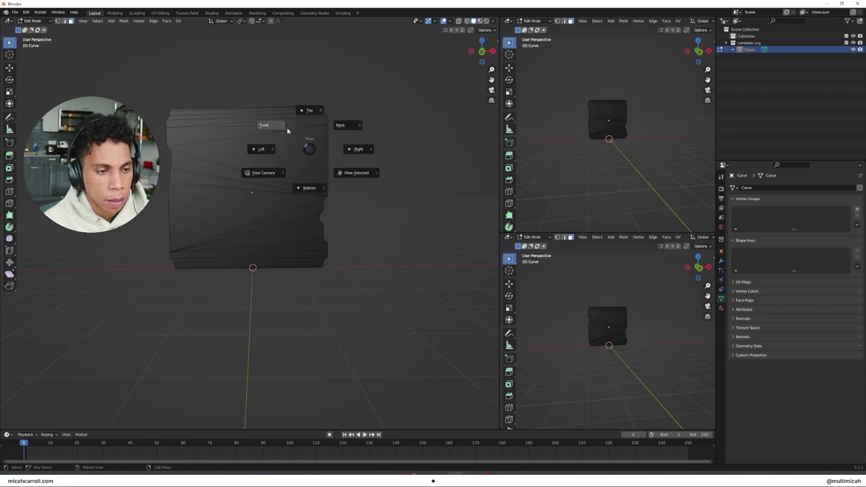
click(280, 123)
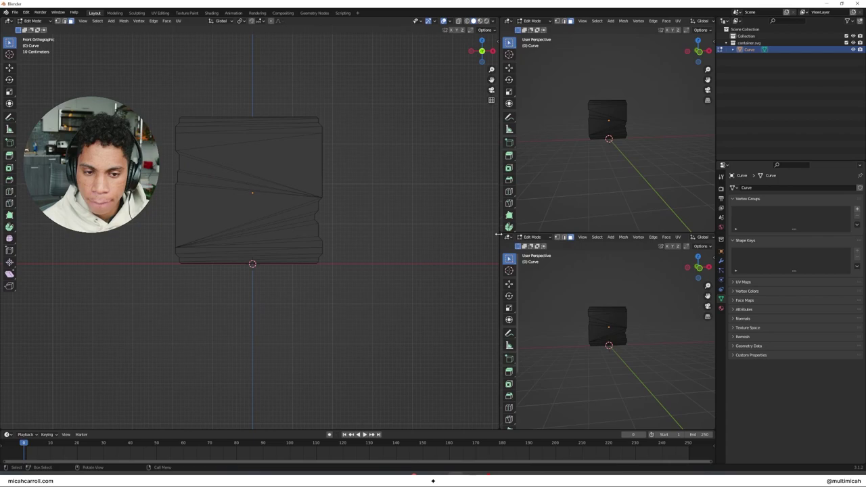
Narrow the main 3D viewport and turn the lower of the two stacked viewports into a UV Editor.
drag(498, 234, 425, 234)
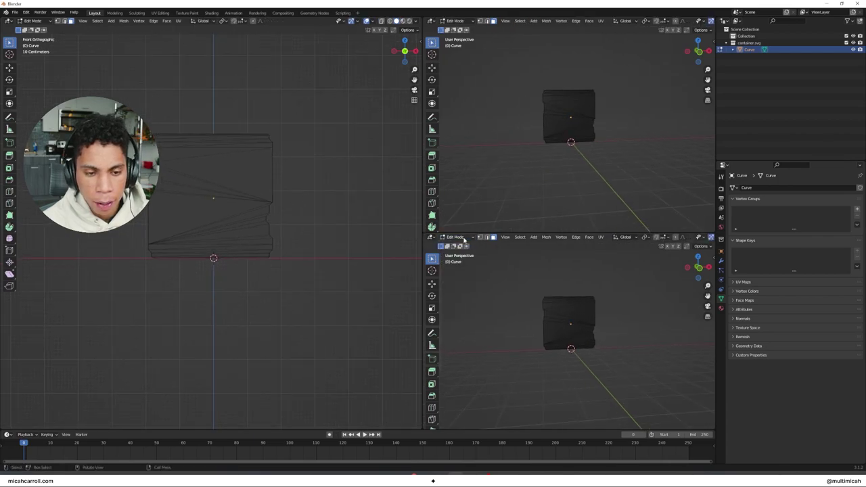
click(434, 239)
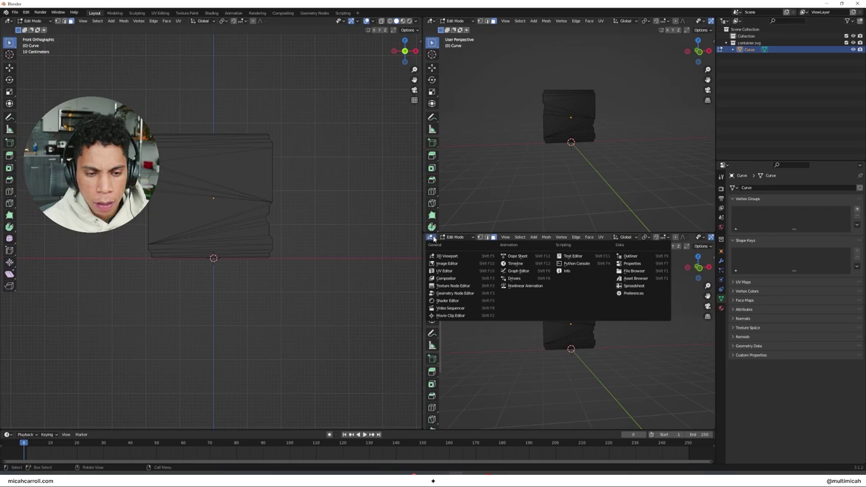
click(458, 270)
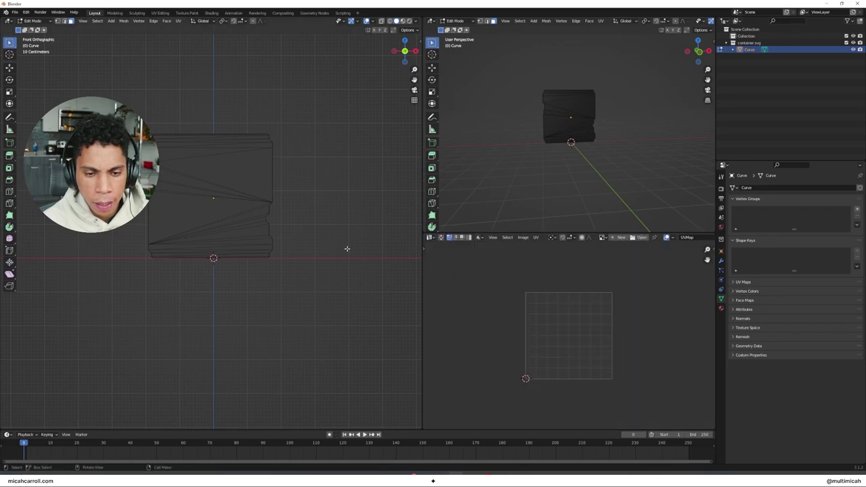
Box-select the container's faces in the front view and unwrap them with the standard Unwrap.
click(266, 153)
click(279, 136)
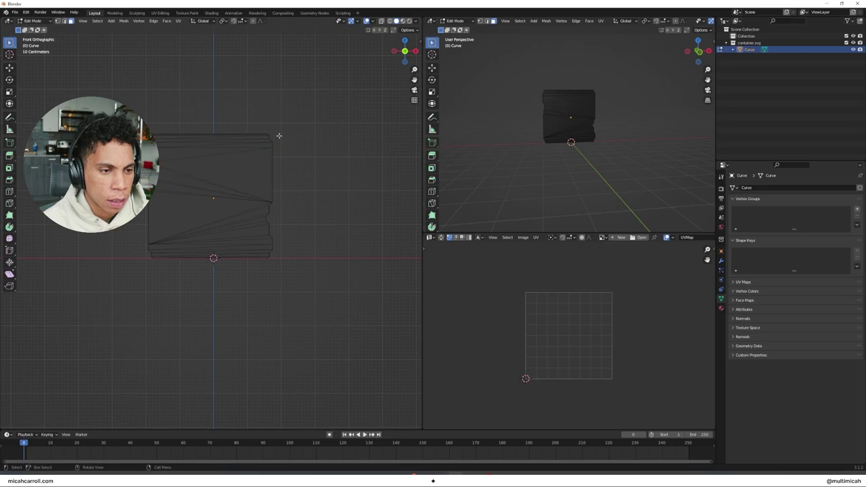
drag(272, 135, 156, 292)
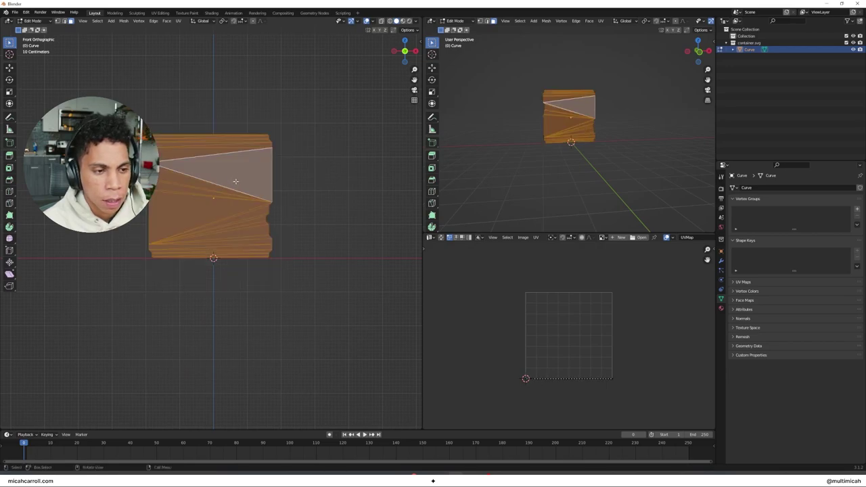
middle_drag(236, 182, 288, 207)
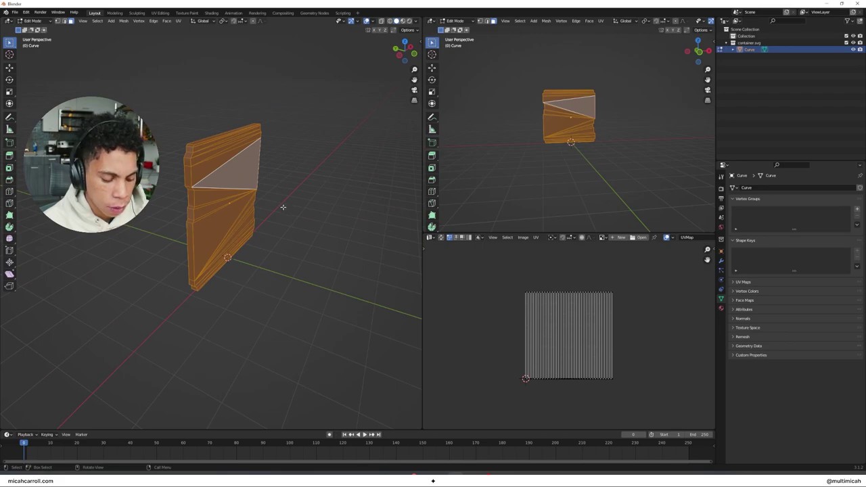
right_click(237, 194)
mouse_move(240, 248)
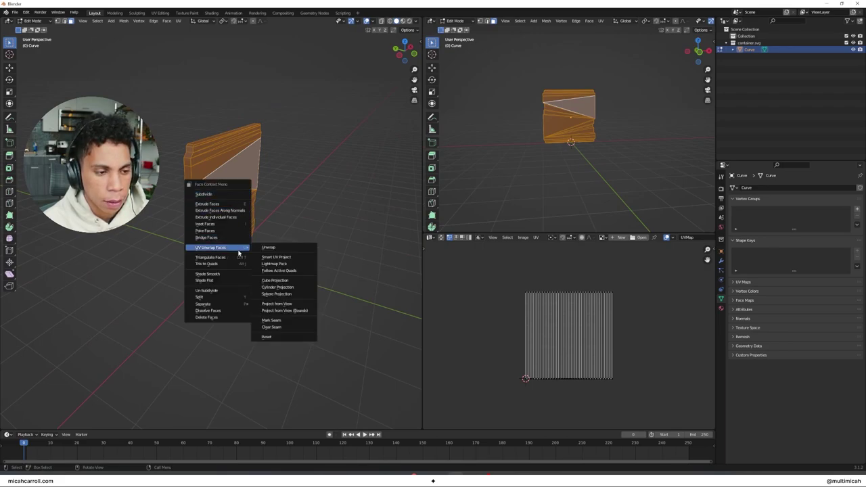
click(268, 248)
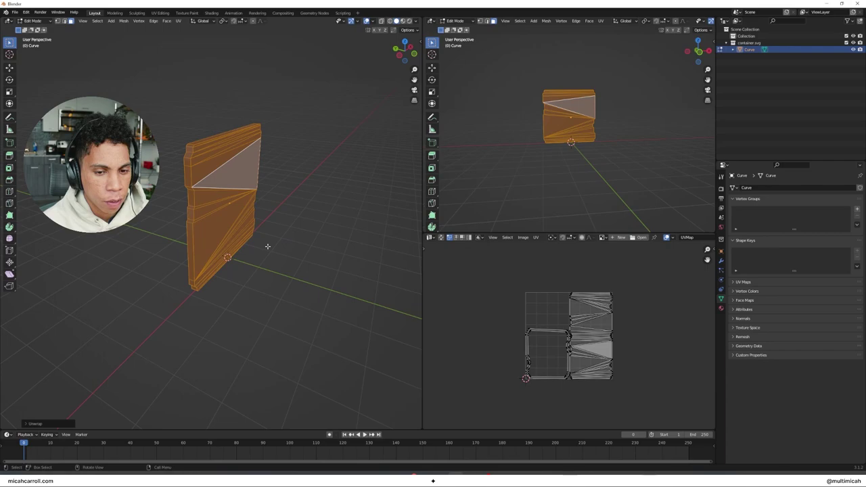
Clear the selection, return to the front orthographic view and box-select only the container's front faces.
click(316, 214)
middle_drag(317, 214, 260, 211)
key(grave)
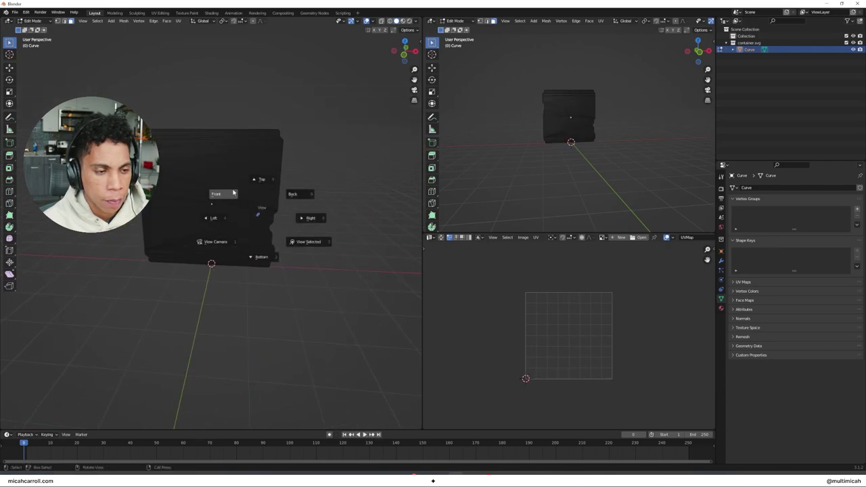
click(228, 183)
drag(283, 124, 118, 291)
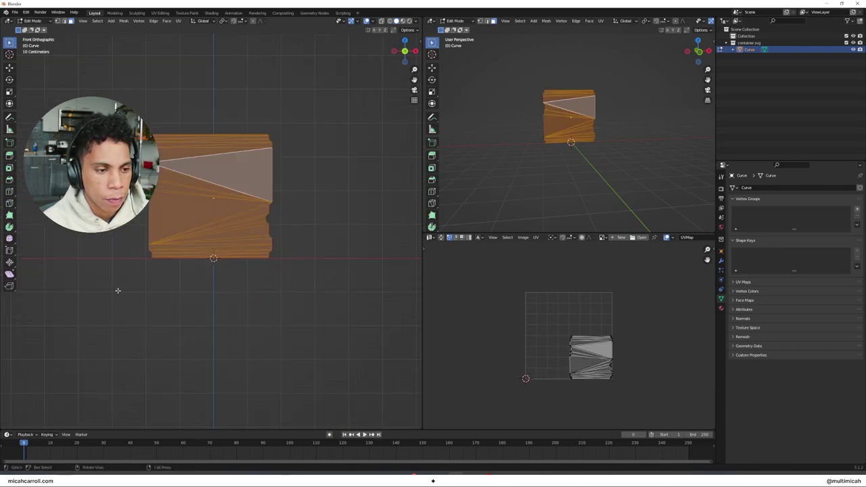
Select the front faces' UV island and move it to the middle of the UV grid.
drag(559, 390, 629, 312)
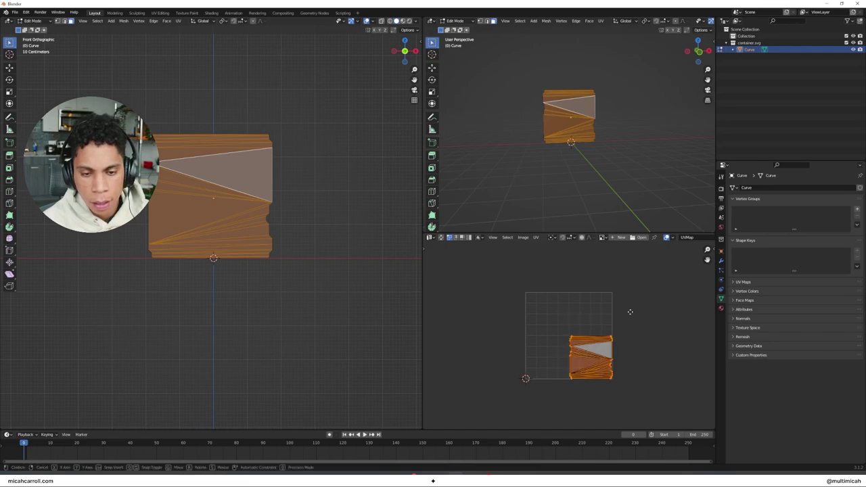
key(g)
click(614, 294)
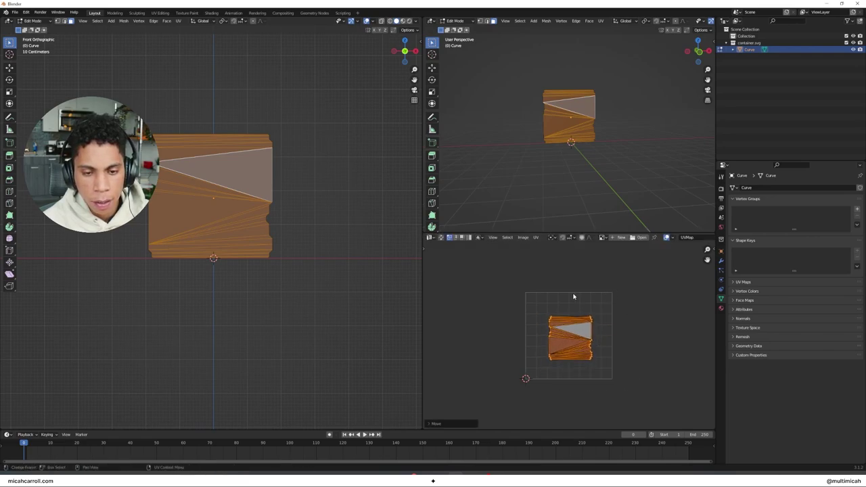
Turn the viewport above the UV Editor into a Shader Editor and replace the SVGMat material with a new one named container.
click(432, 21)
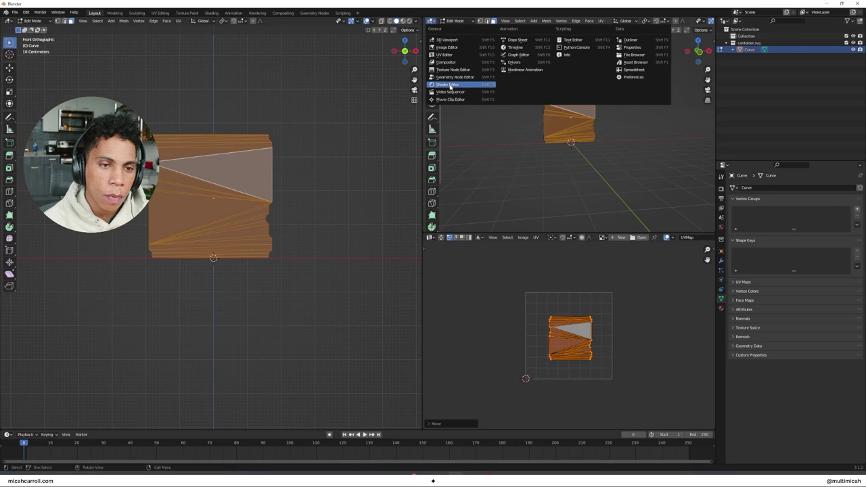
click(447, 87)
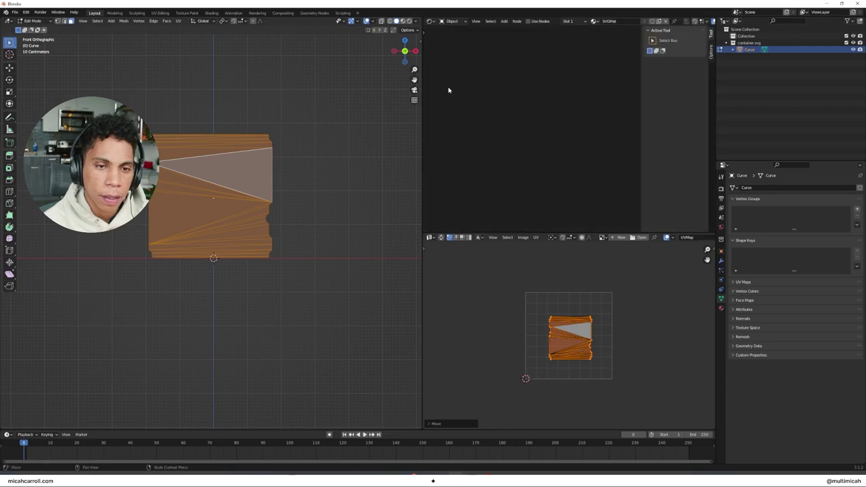
click(667, 21)
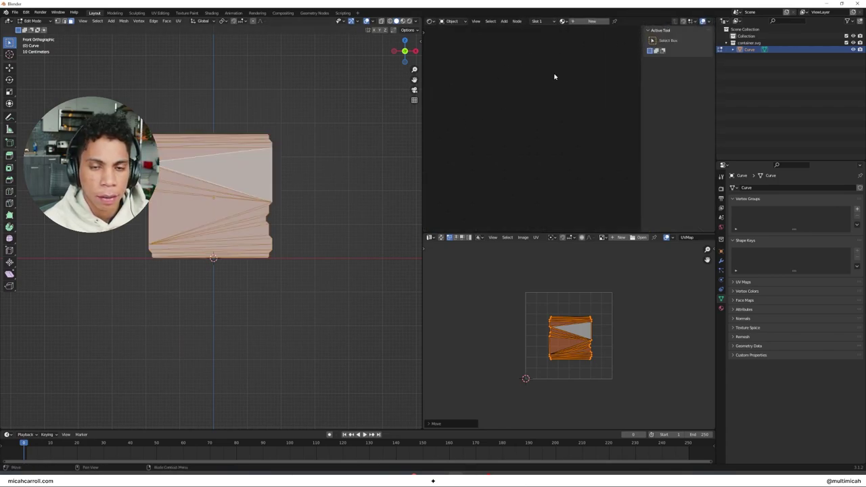
click(584, 23)
click(614, 21)
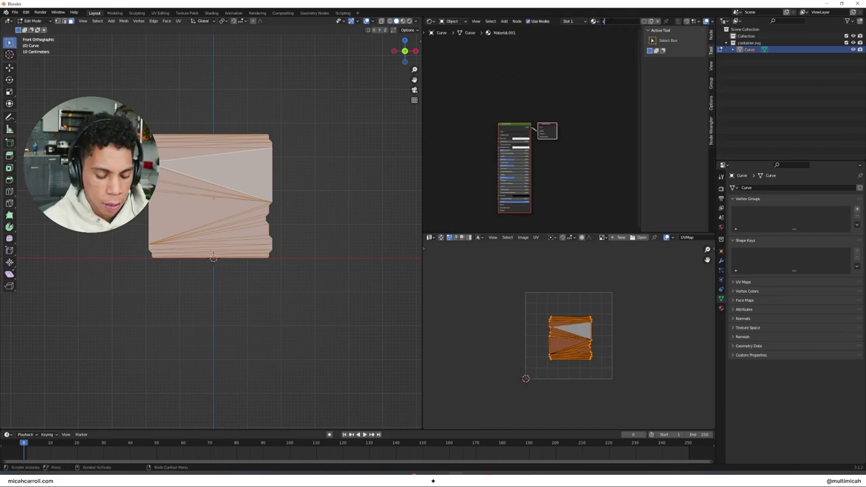
text(container)
key(Return)
Enlarge the Shader Editor by narrowing the 3D viewport and reducing the UV Editor's height.
scroll(569, 182, down, 2)
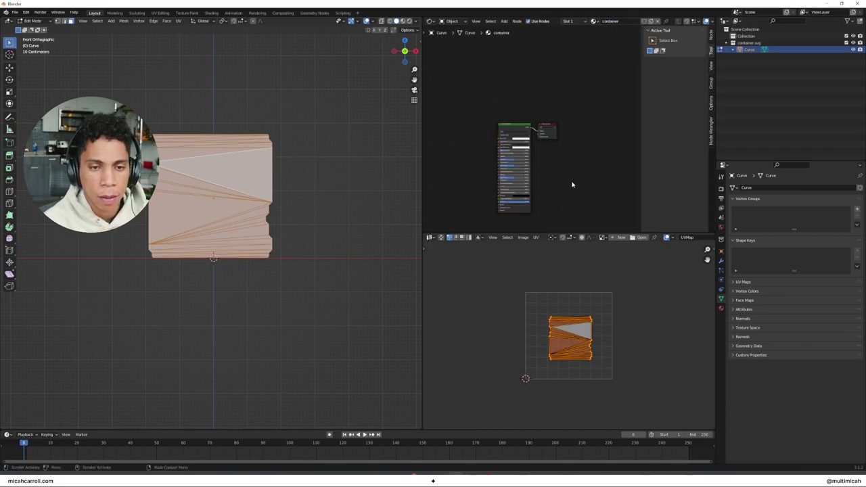
middle_drag(555, 192, 567, 181)
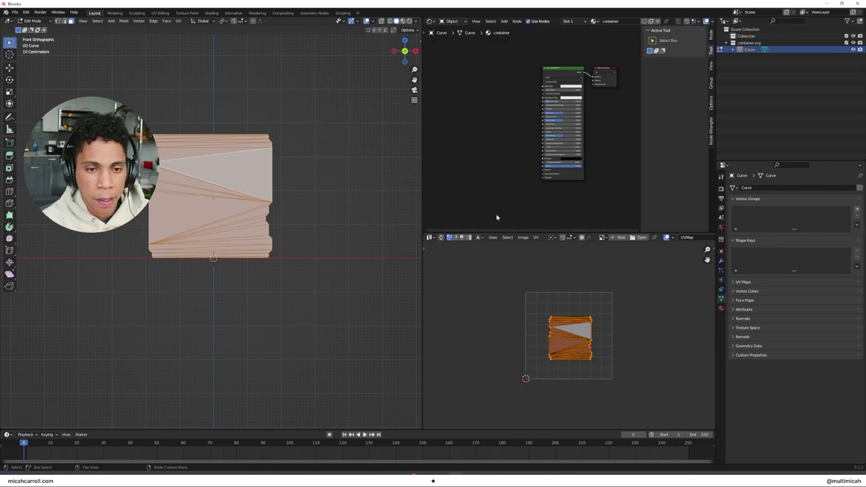
drag(422, 228, 302, 228)
drag(397, 232, 394, 286)
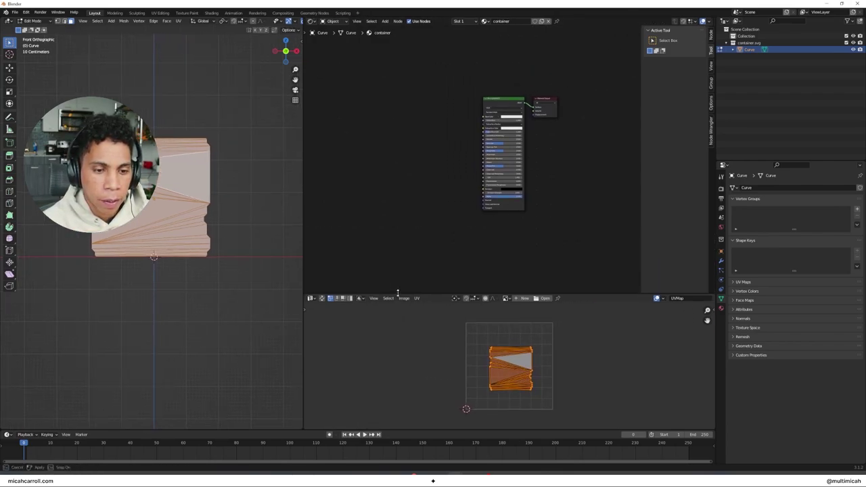
scroll(541, 261, up, 3)
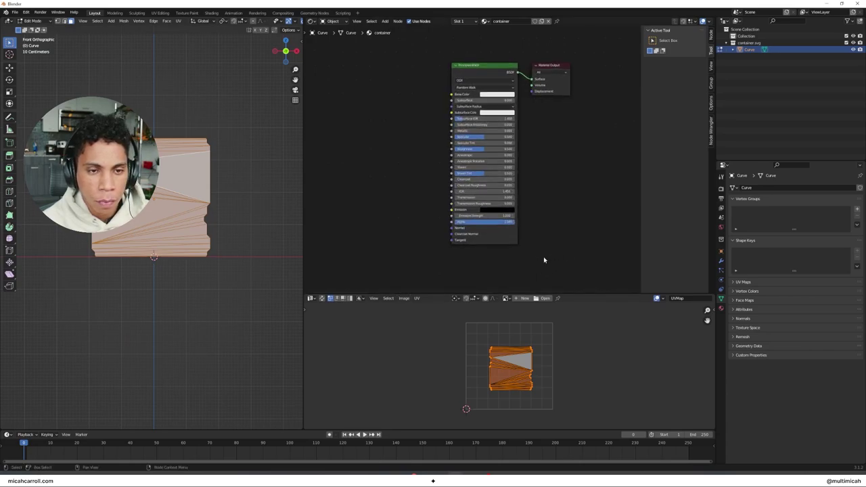
Duplicate the Principled BSDF node, place the copy directly below the original and deselect it.
scroll(475, 156, down, 3)
click(485, 88)
key(shift+d)
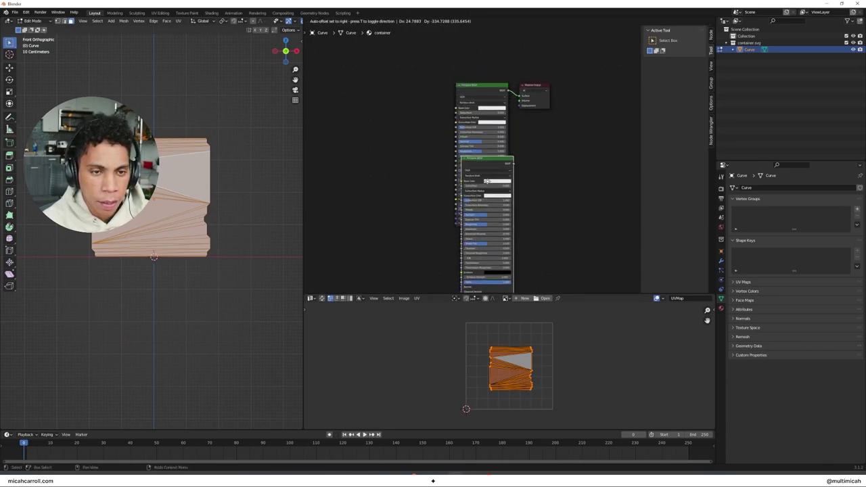
click(482, 258)
click(418, 236)
middle_drag(415, 220, 439, 164)
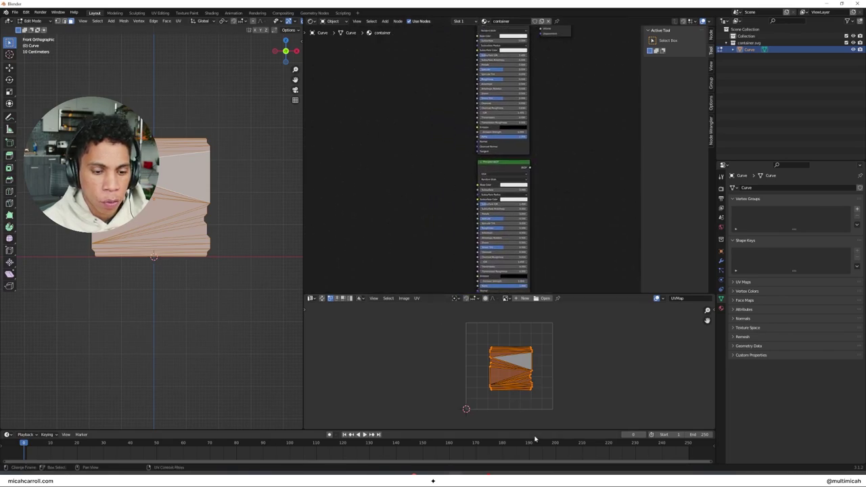
Bring text-frame.png from the svg_tutorials folder into the Shader Editor and connect its color to the lower Principled BSDF's Base Color.
click(472, 477)
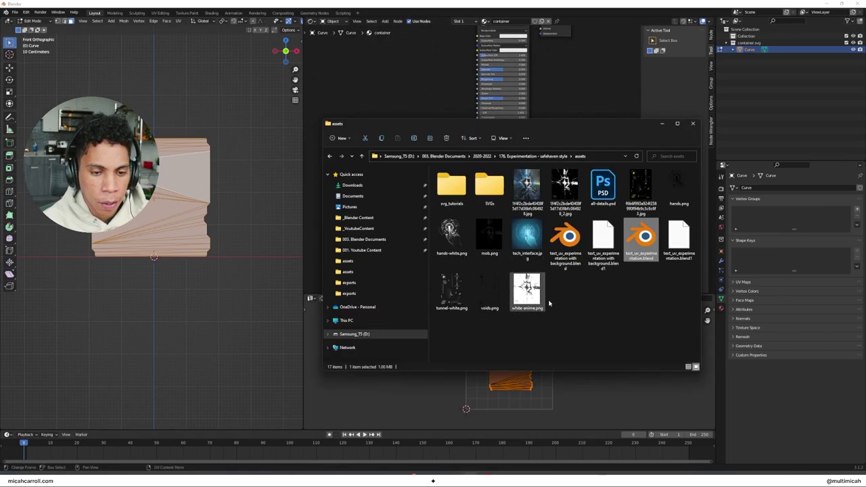
click(451, 186)
double_click(451, 196)
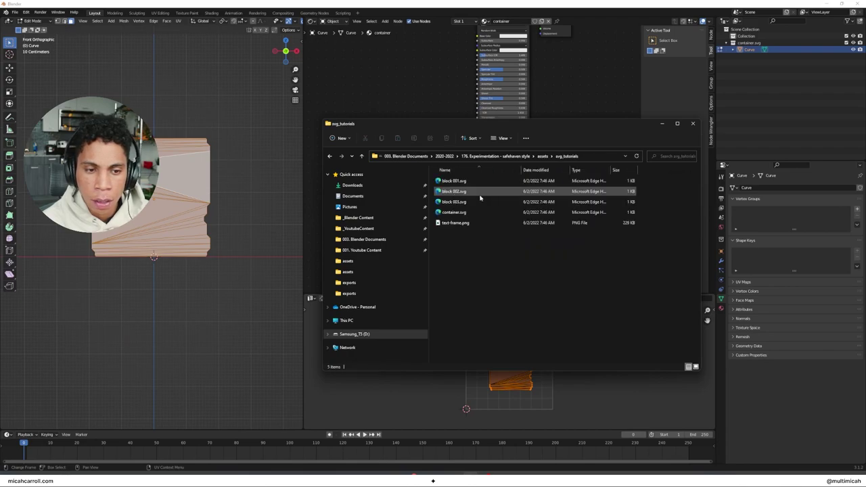
drag(483, 226, 482, 194)
click(442, 88)
Move the Material Output aside, insert a Mix Shader before it and connect the lower Principled BSDF to its second shader input.
scroll(453, 208, up, 3)
scroll(587, 151, down, 4)
middle_drag(570, 141, 495, 186)
drag(476, 72, 592, 158)
key(shift+a)
click(539, 214)
text(mix)
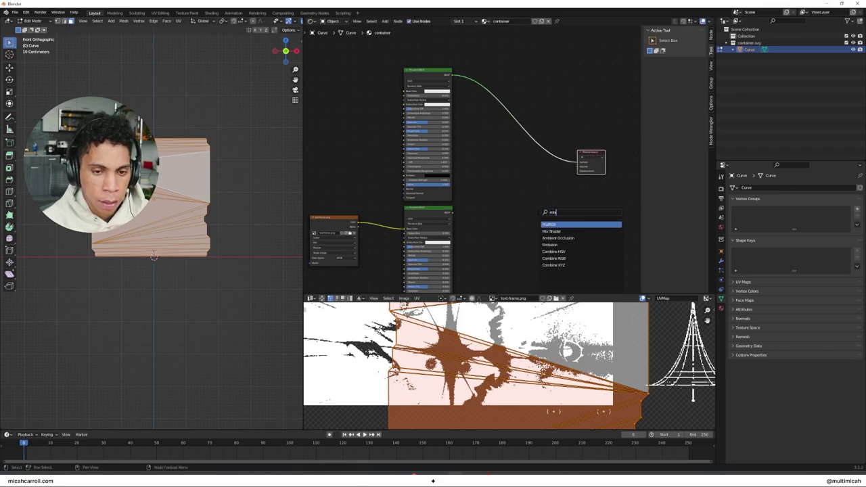
key(Return)
click(538, 155)
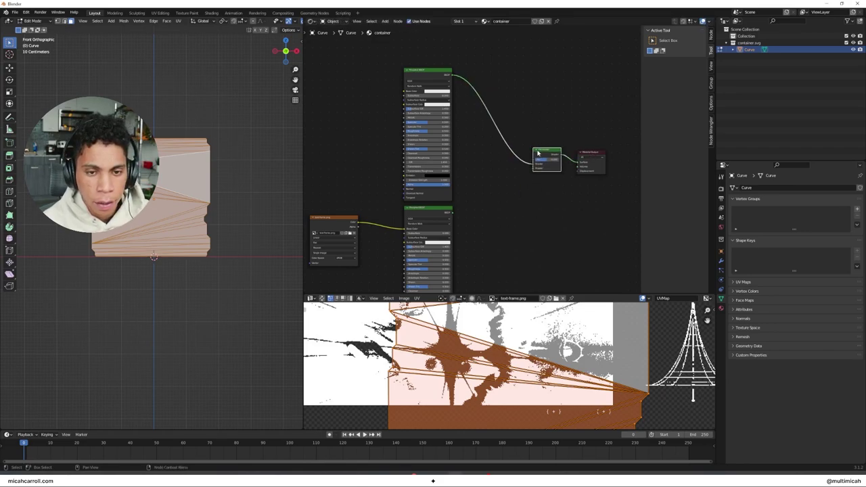
drag(453, 213, 535, 168)
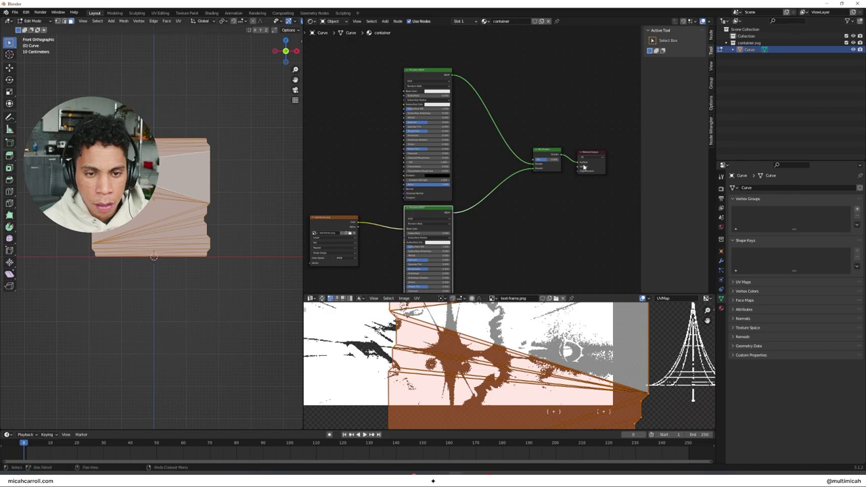
Move the text-frame.png texture node closer to the lower Principled BSDF and add linked Mapping and Texture Coordinate nodes to it.
middle_drag(367, 172, 550, 176)
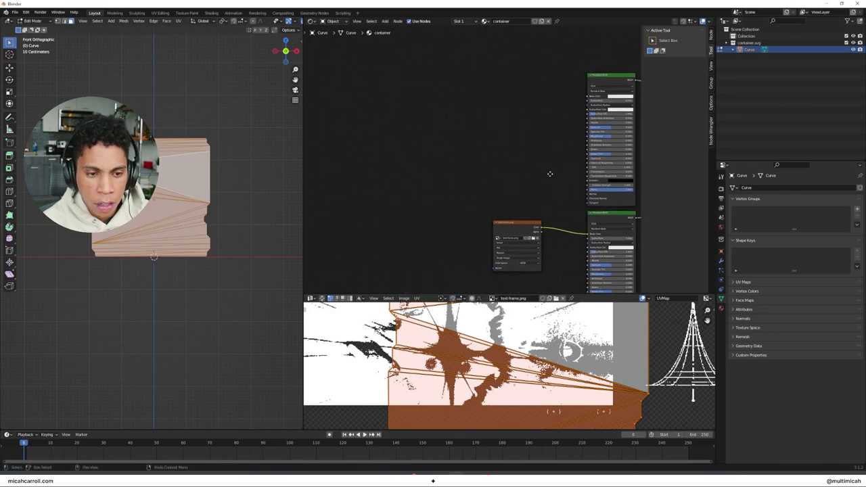
drag(512, 227, 545, 220)
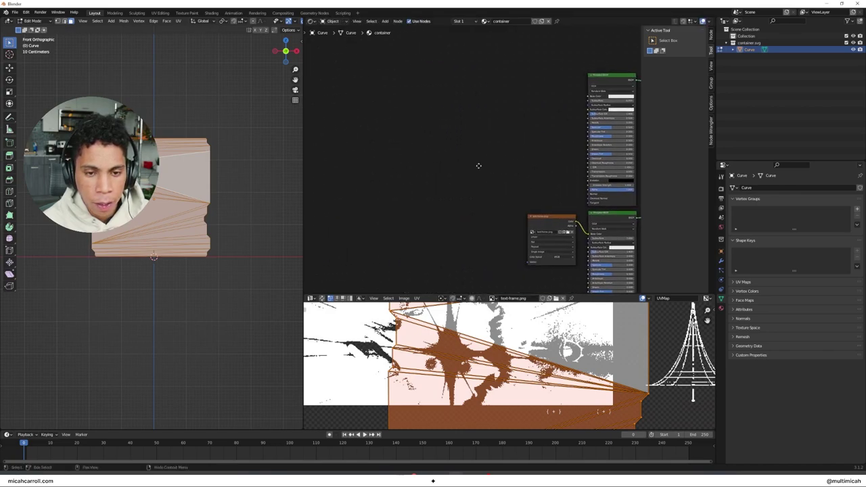
middle_drag(478, 164, 415, 169)
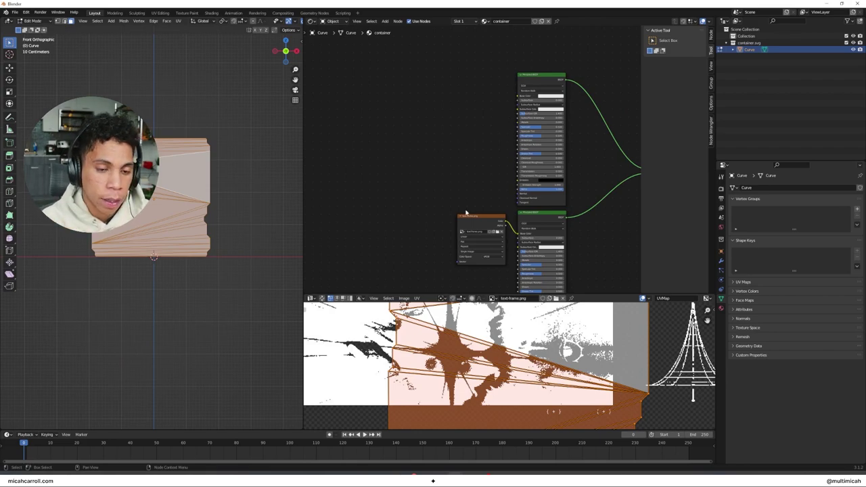
key(ctrl+t)
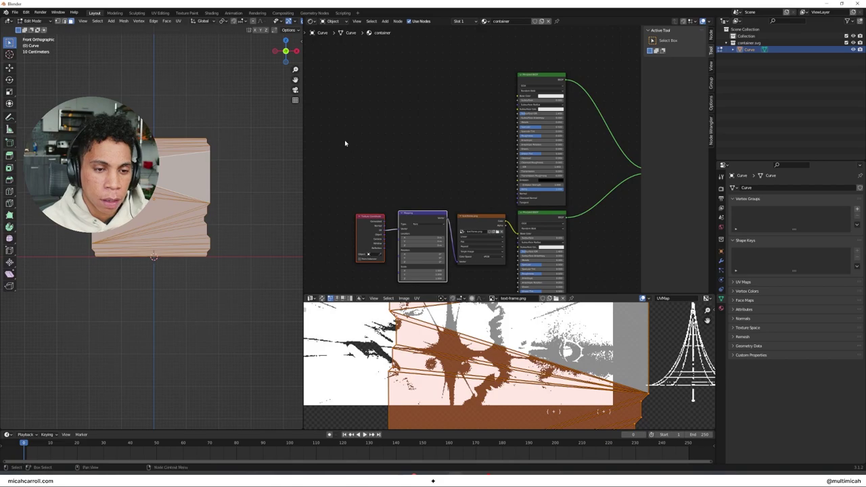
click(419, 168)
middle_drag(418, 187, 451, 153)
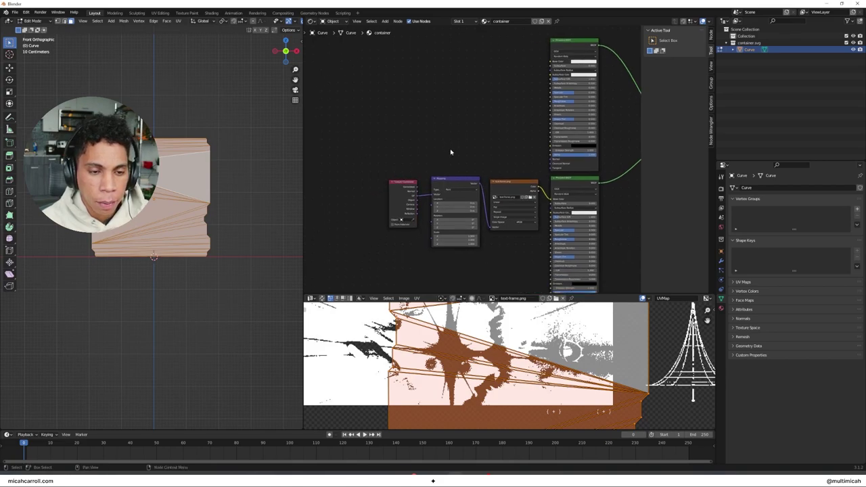
click(464, 182)
drag(481, 145, 403, 263)
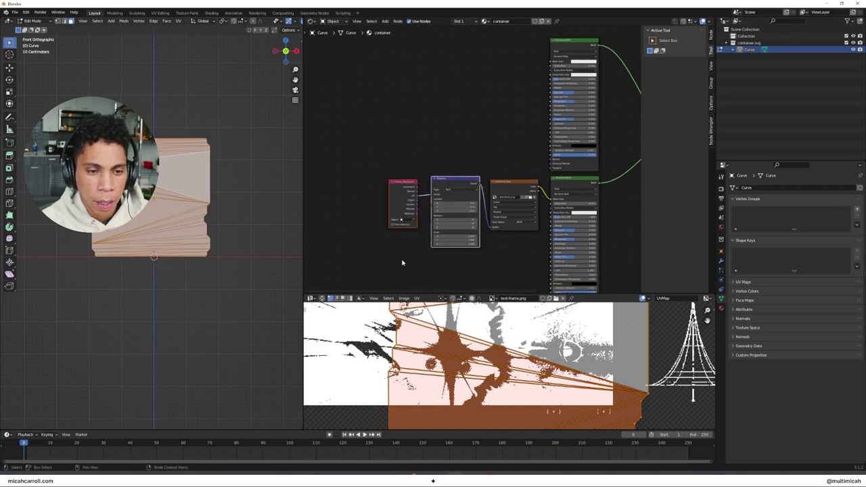
Search the add-ons in Preferences for "node" to check whether Node Wrangler is enabled, and close Preferences.
click(15, 13)
mouse_move(27, 110)
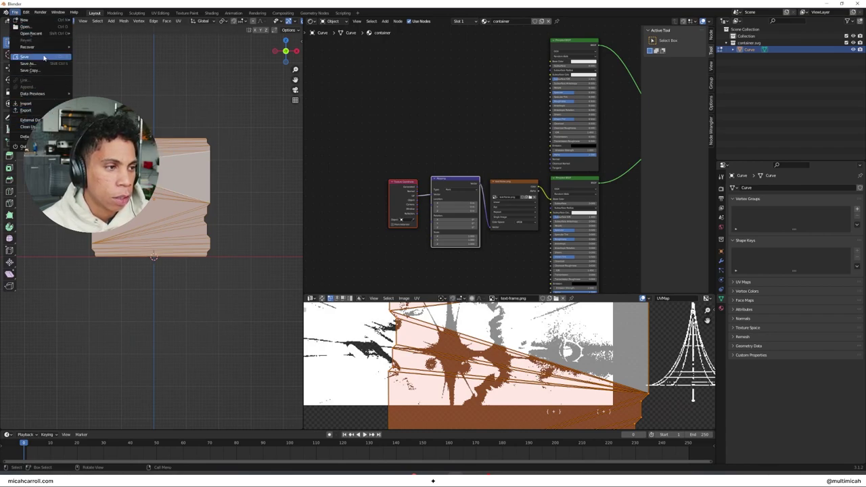
mouse_move(27, 13)
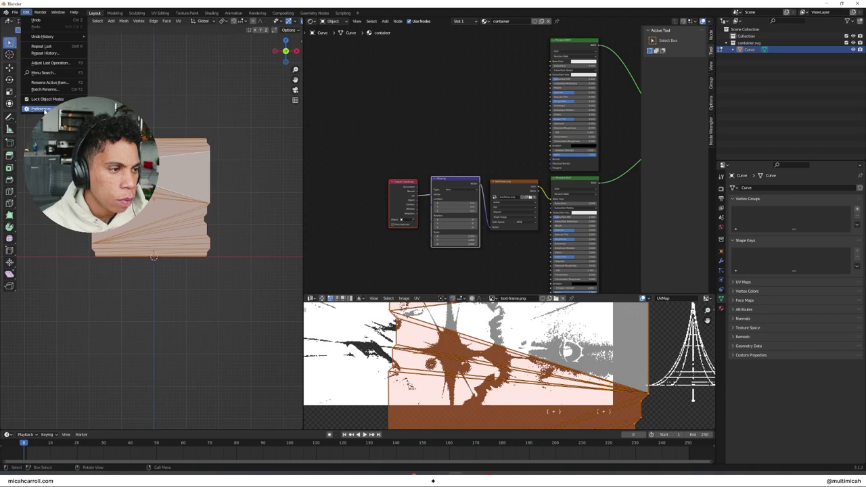
click(40, 109)
drag(74, 19, 486, 103)
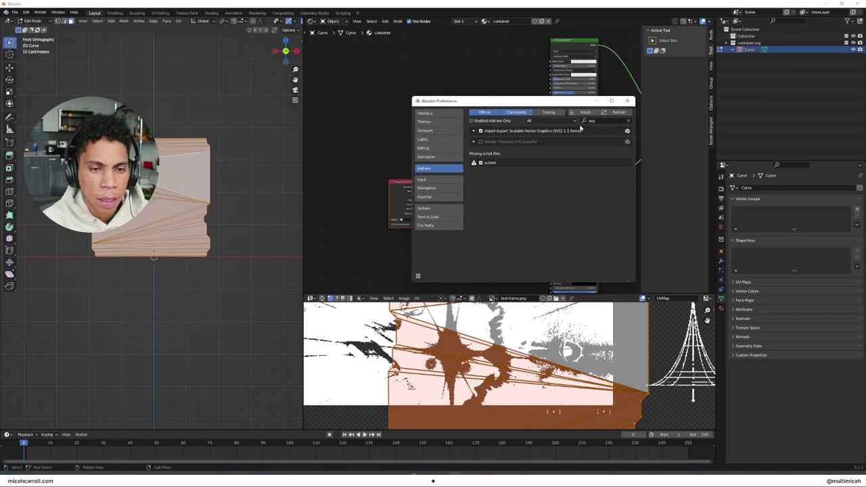
text(node)
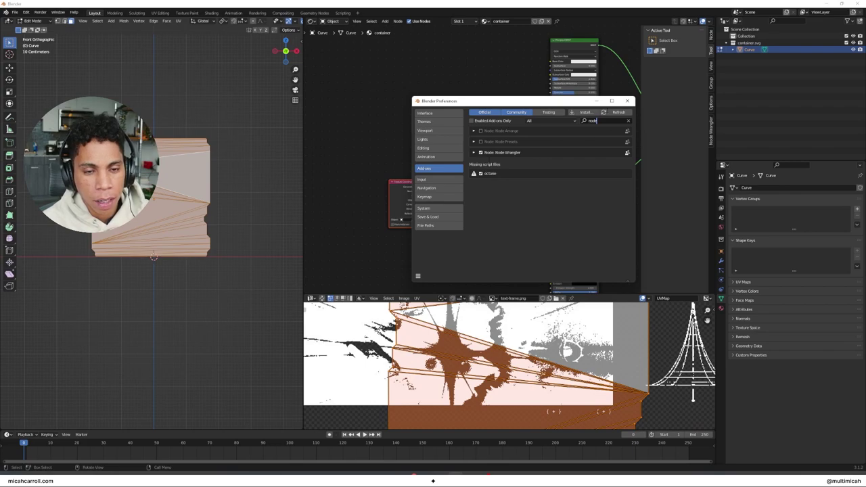
click(626, 101)
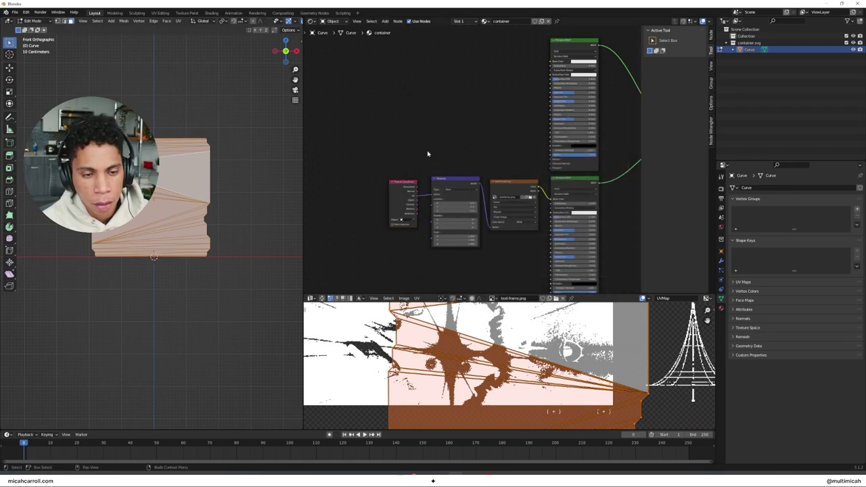
Set the upper Principled BSDF's Base Color to black and show the 3D viewport in Material Preview shading.
middle_drag(516, 165, 413, 176)
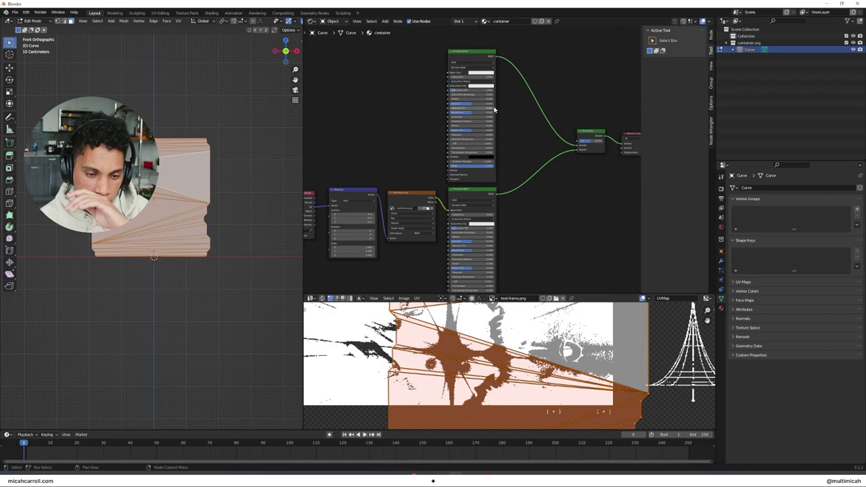
click(480, 71)
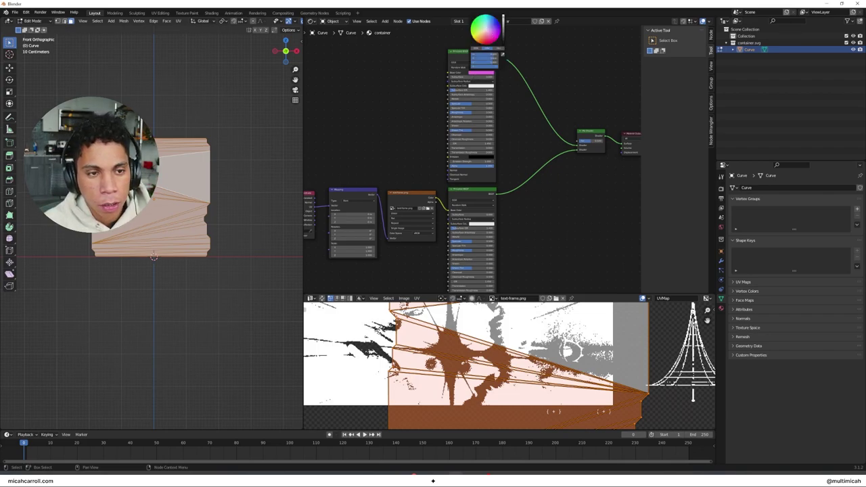
drag(503, 29, 503, 46)
key(z)
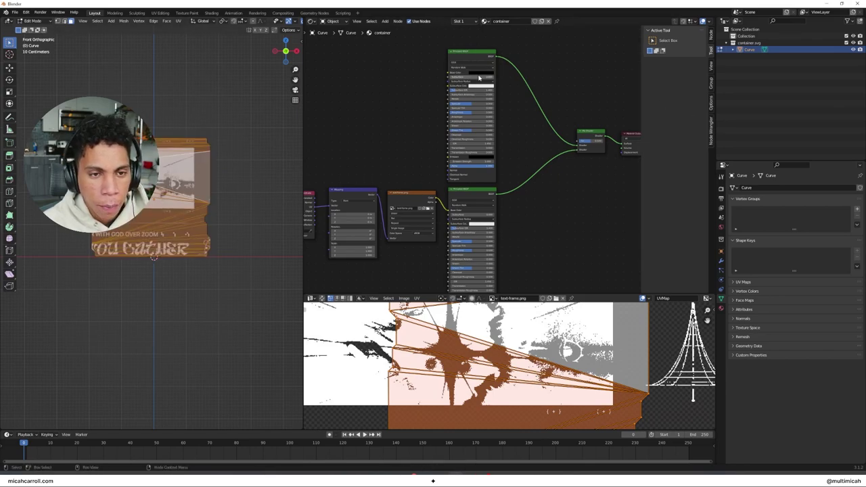
Frame the whole text-frame.png image in the UV Editor and enlarge that editor by reducing the Shader Editor's height.
middle_drag(510, 91, 499, 136)
scroll(496, 158, up, 5)
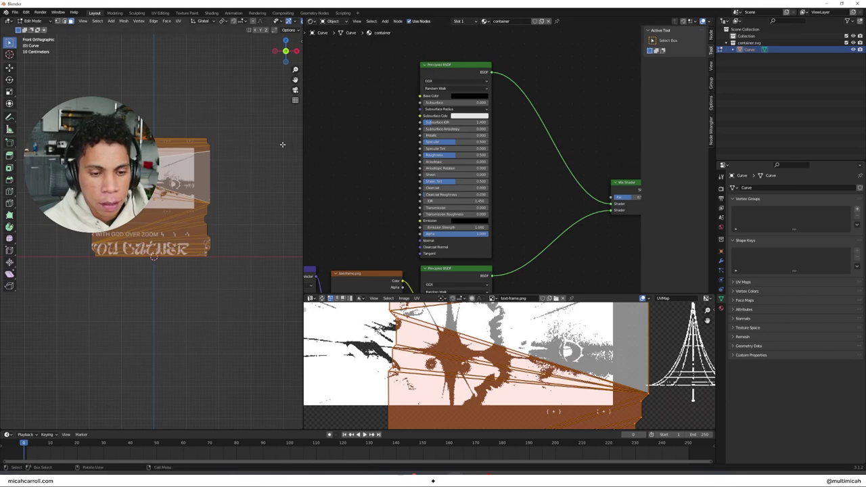
scroll(446, 250, down, 2)
middle_drag(421, 243, 434, 136)
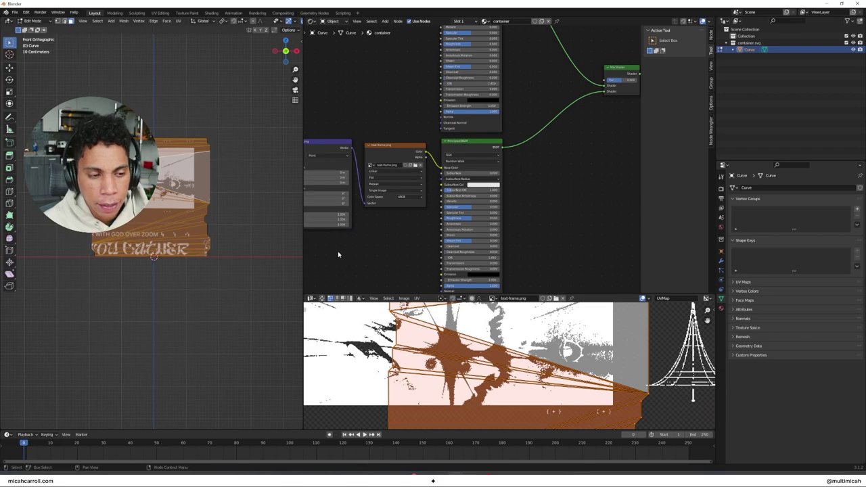
key(Home)
scroll(520, 353, up, 3)
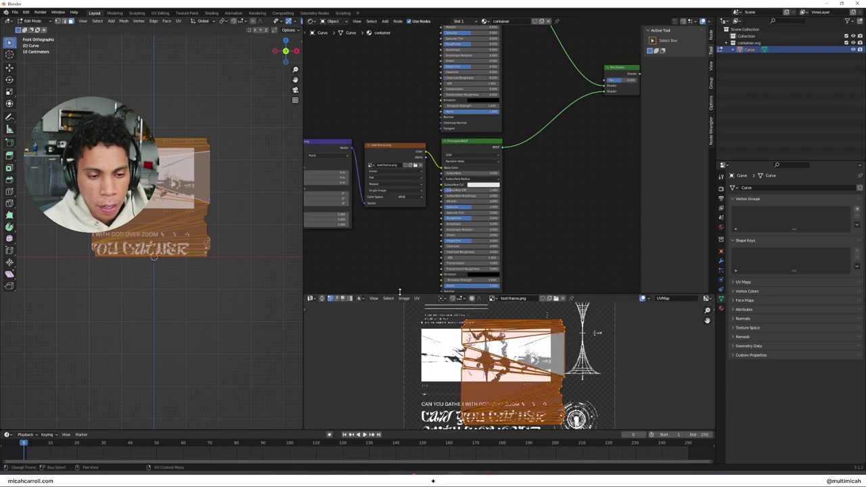
drag(399, 293, 416, 132)
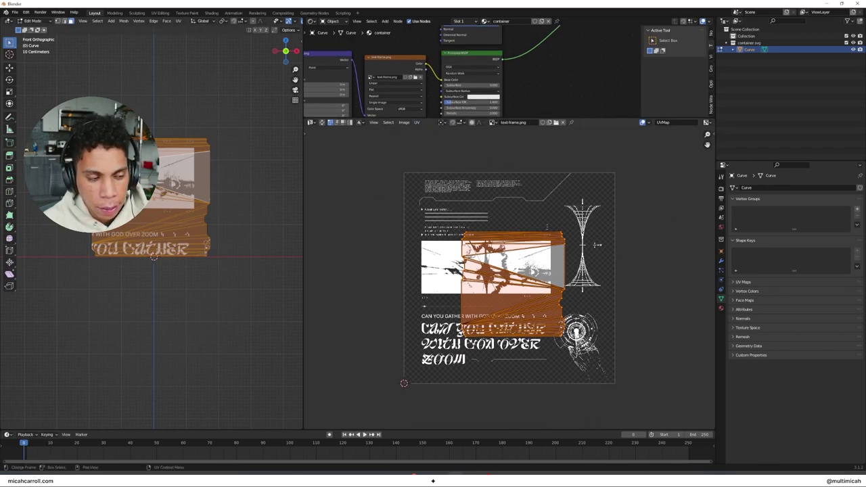
drag(596, 212, 420, 366)
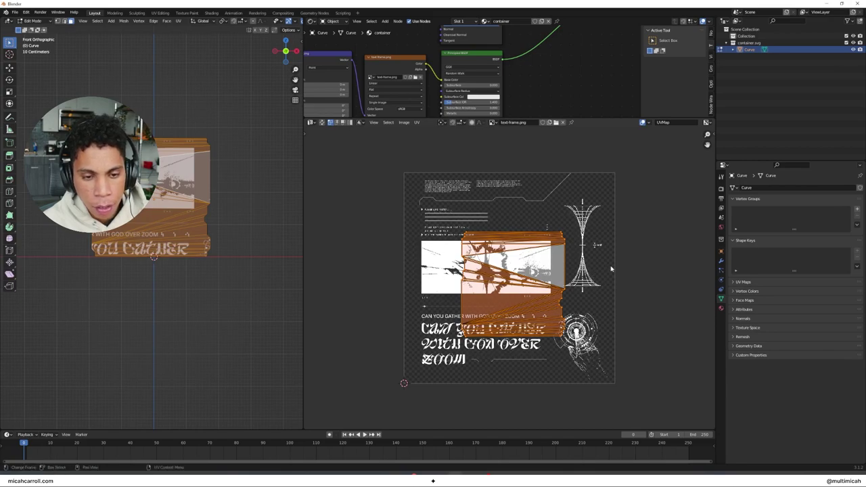
key(g)
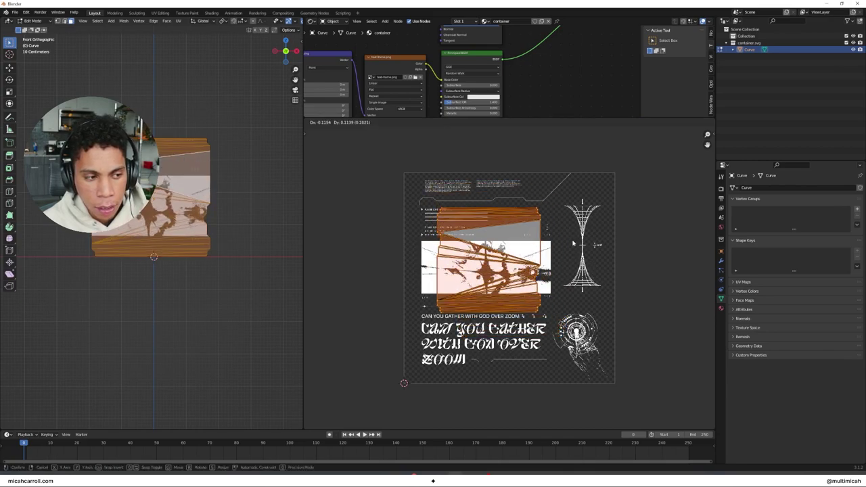
right_click(574, 244)
Move the front UV island to the text-frame.png image's upper-left corner, and scale and nudge it until it fills the image bounds.
key(g)
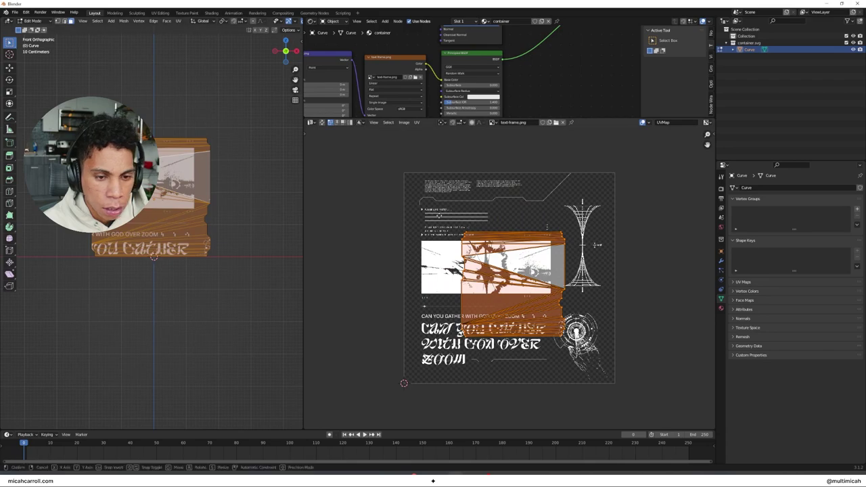
click(397, 169)
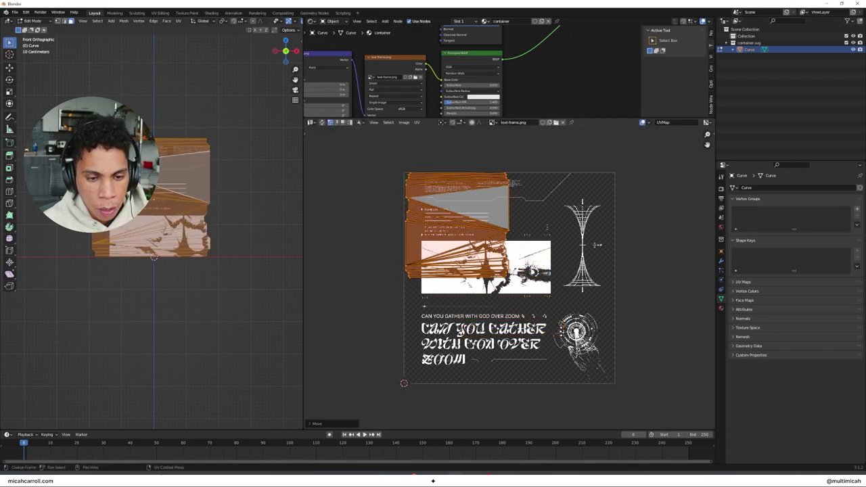
key(s)
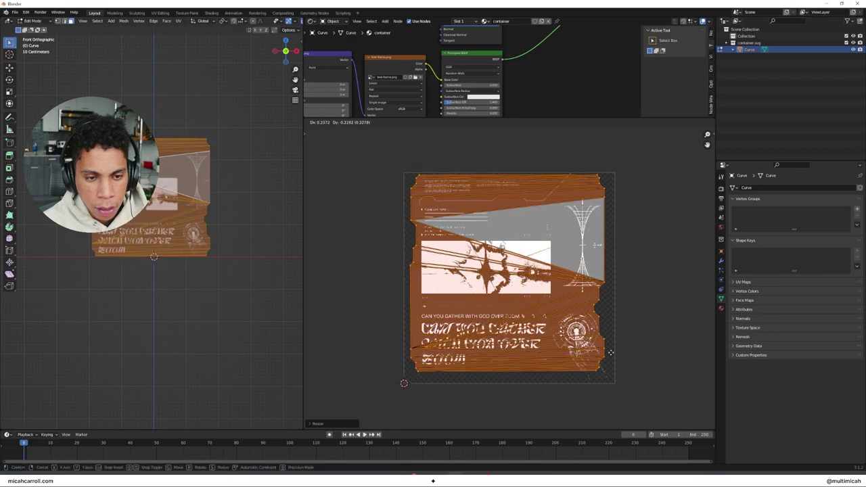
click(612, 354)
key(s)
click(618, 362)
key(g)
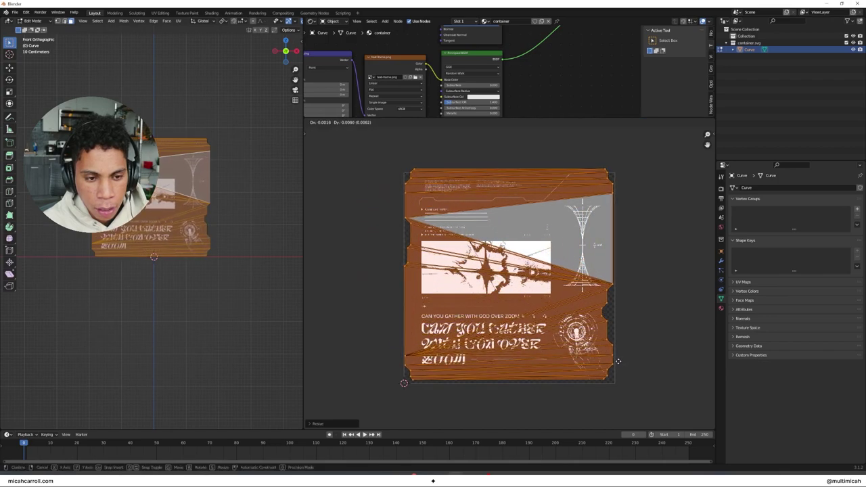
click(620, 365)
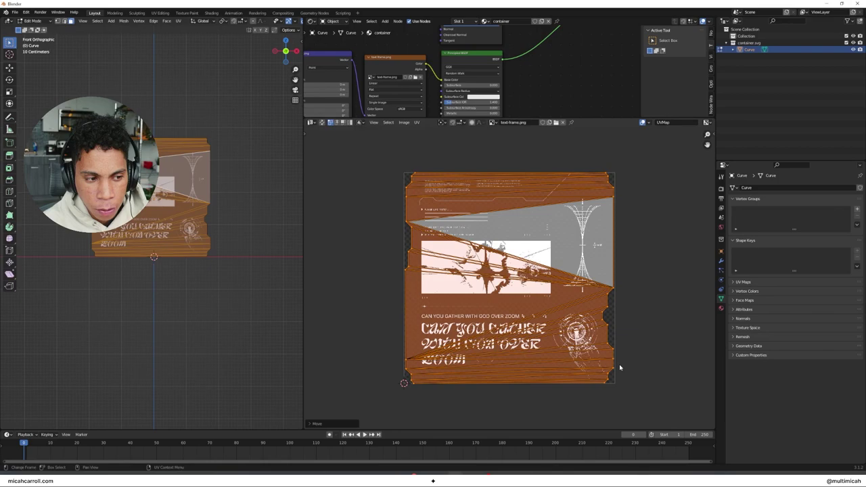
key(s)
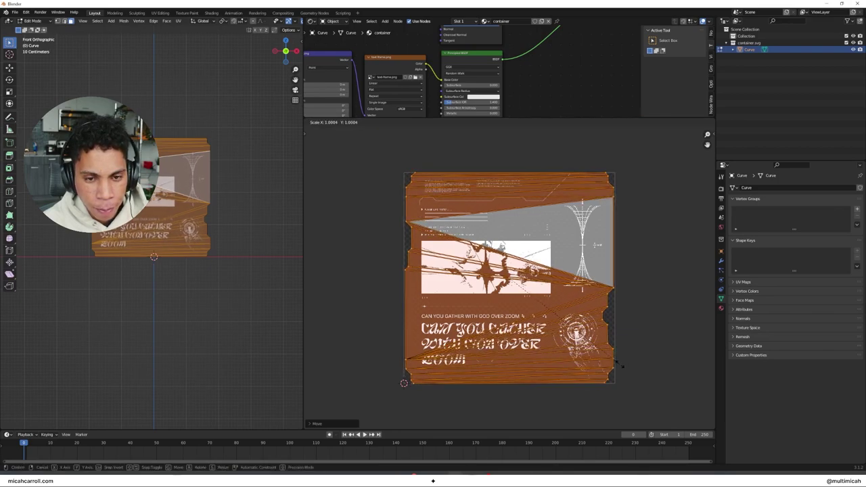
click(619, 365)
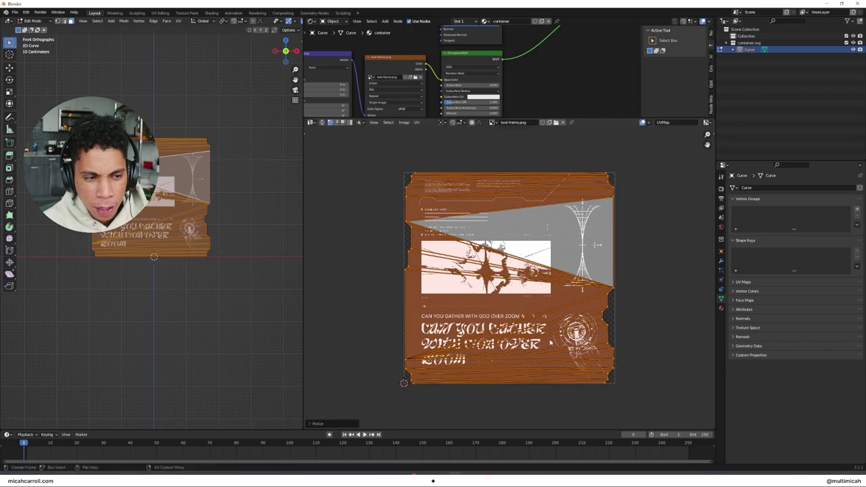
Examine the texture on the container's faces from several angles in Object Mode and return to Edit Mode.
key(Tab)
mouse_move(203, 231)
middle_down()
mouse_move(291, 231)
mouse_move(209, 217)
middle_up()
scroll(209, 216, up, 3)
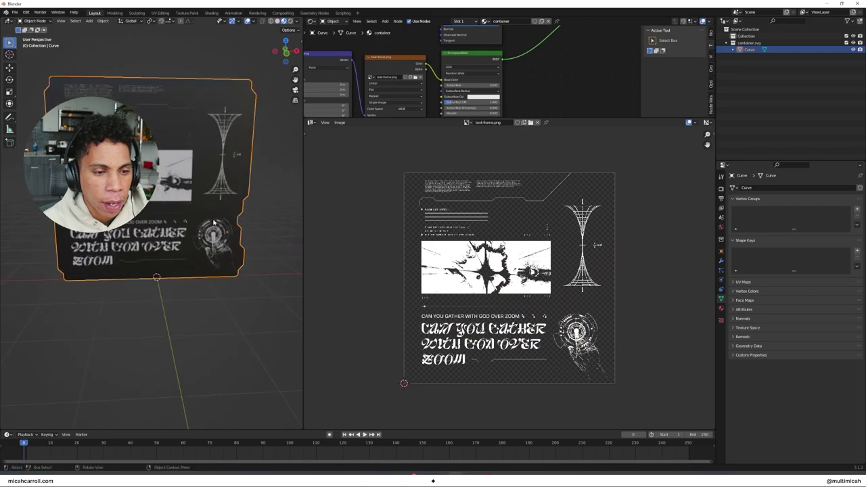
middle_drag(136, 161, 233, 171)
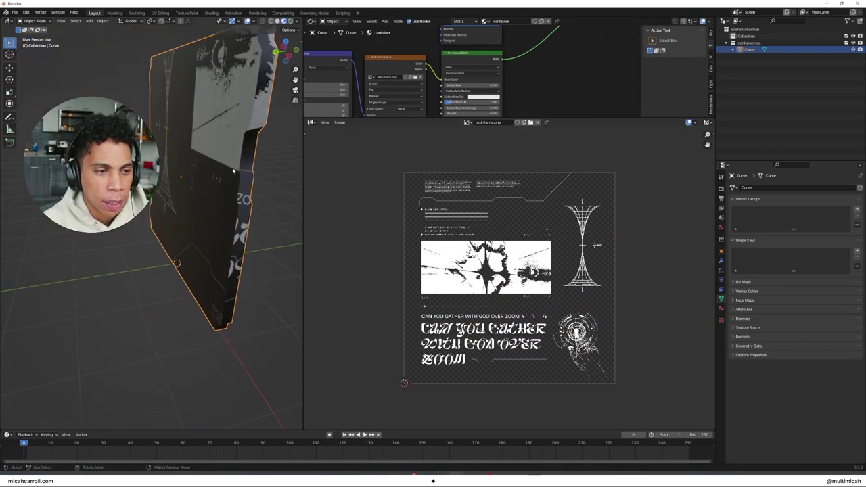
scroll(233, 170, down, 4)
middle_drag(187, 145, 165, 145)
key(Tab)
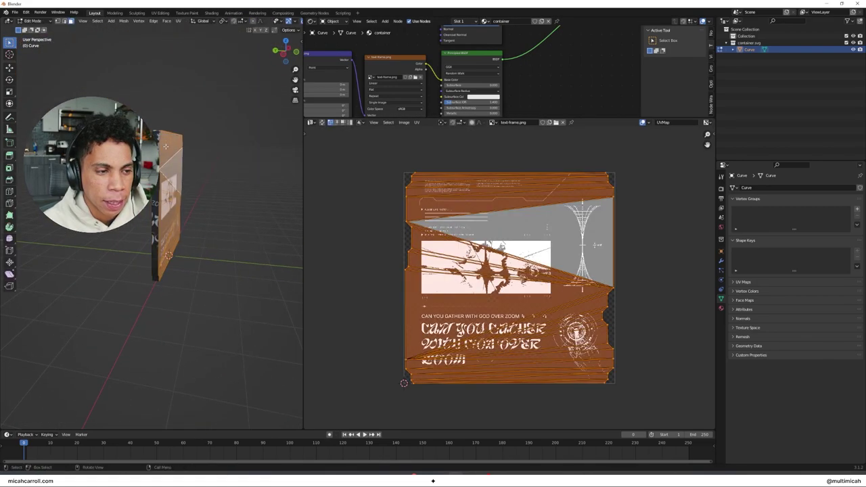
Select the container's side faces in Left view and move their UVs off the text-frame.png image, to its right.
key(alt+a)
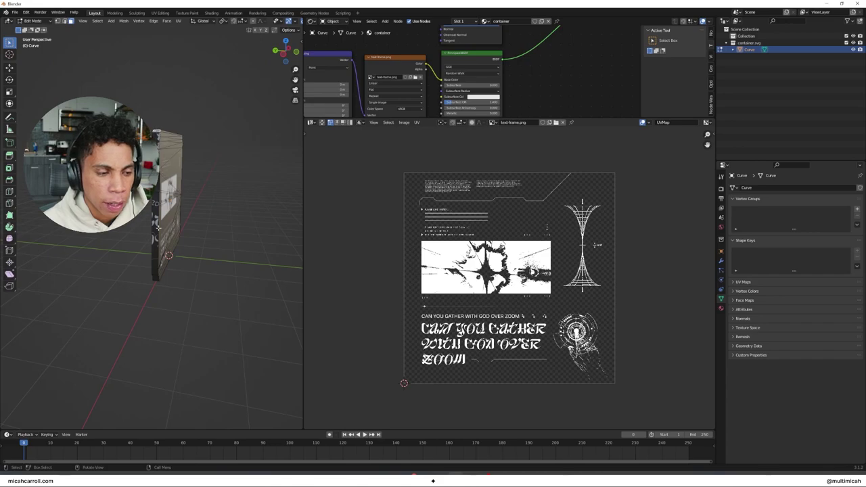
key(grave)
click(150, 223)
drag(154, 116, 227, 291)
drag(485, 246, 574, 396)
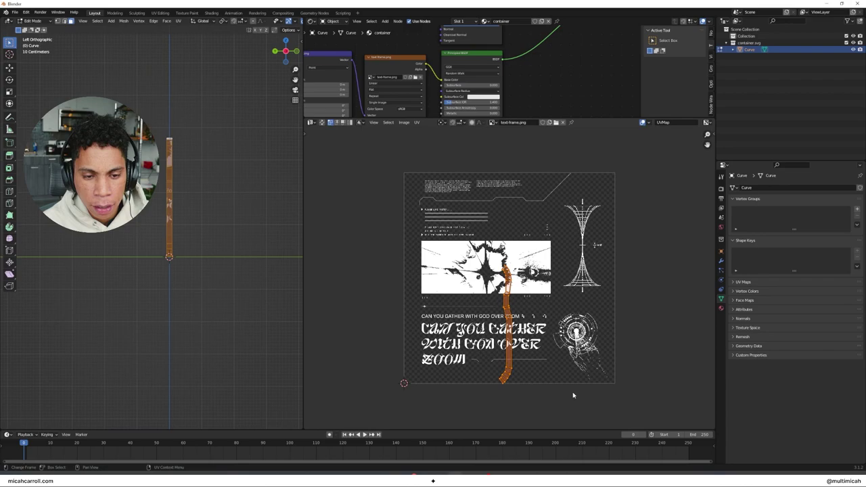
key(g)
click(693, 373)
Select the container's back faces in Back view and move their UV island outside the text-frame.png image, above it.
middle_drag(140, 228, 187, 161)
key(grave)
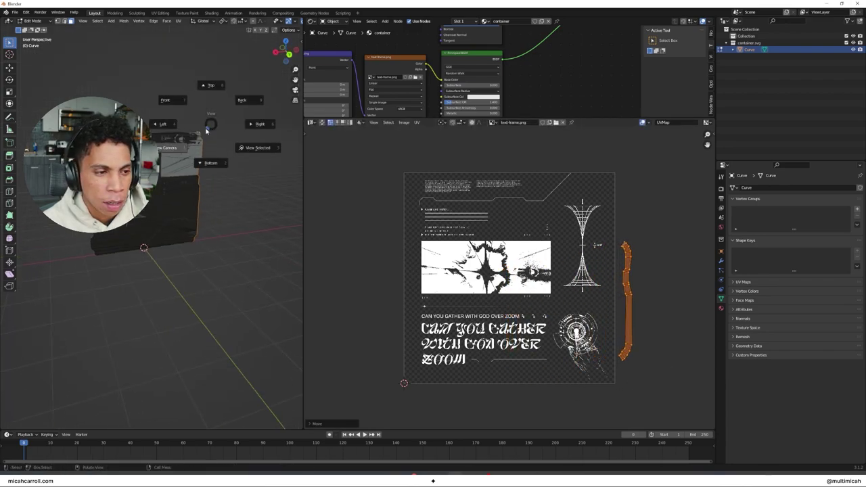
click(256, 95)
drag(233, 113, 56, 290)
drag(495, 290, 643, 146)
key(g)
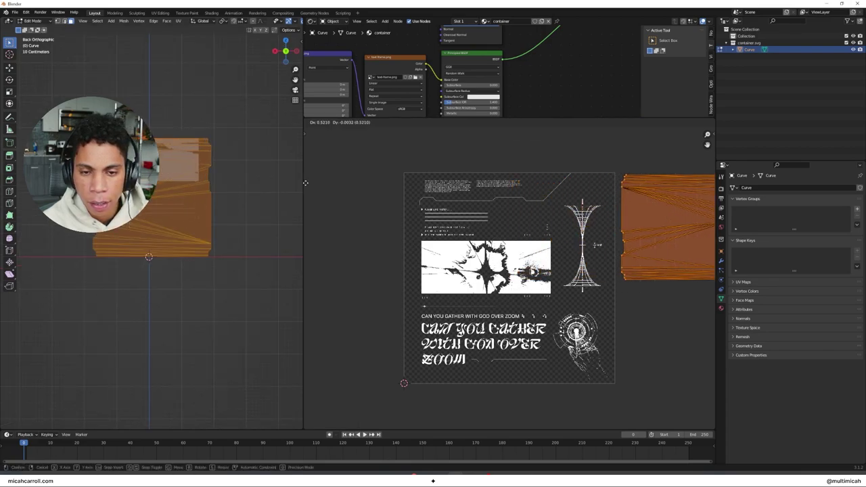
click(307, 186)
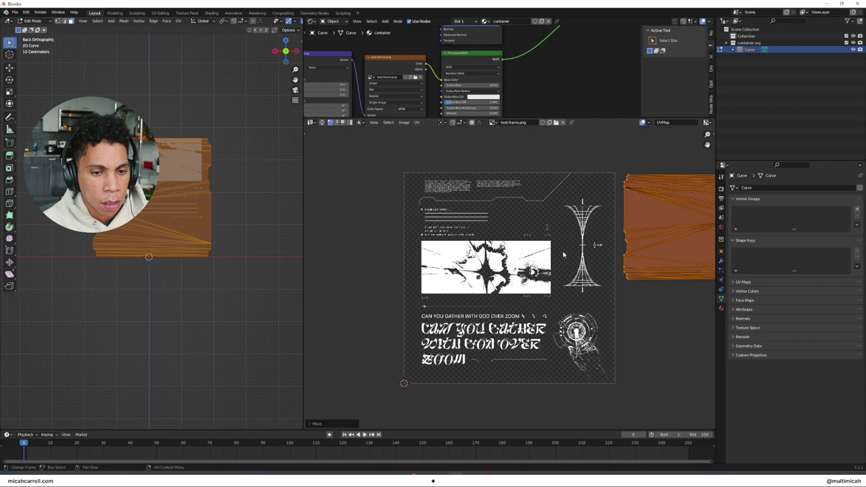
scroll(641, 242, down, 2)
key(g)
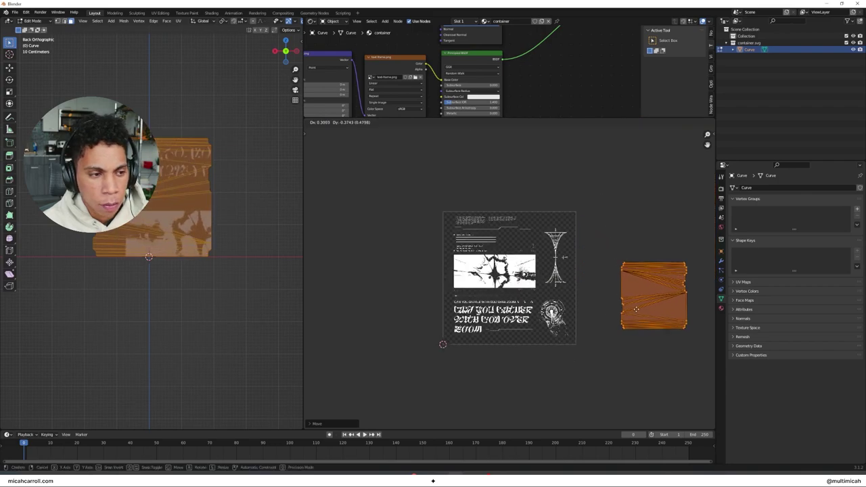
click(551, 177)
Set the text-frame.png Image Texture node's extension to Clip.
click(397, 97)
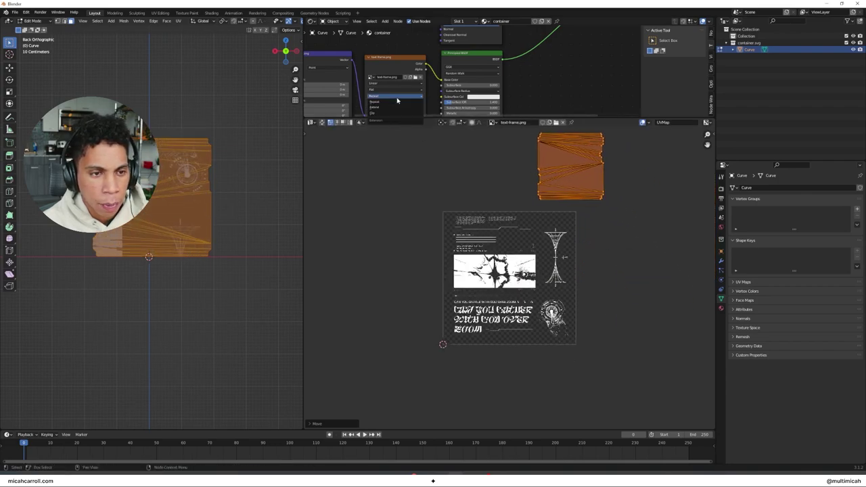
click(396, 113)
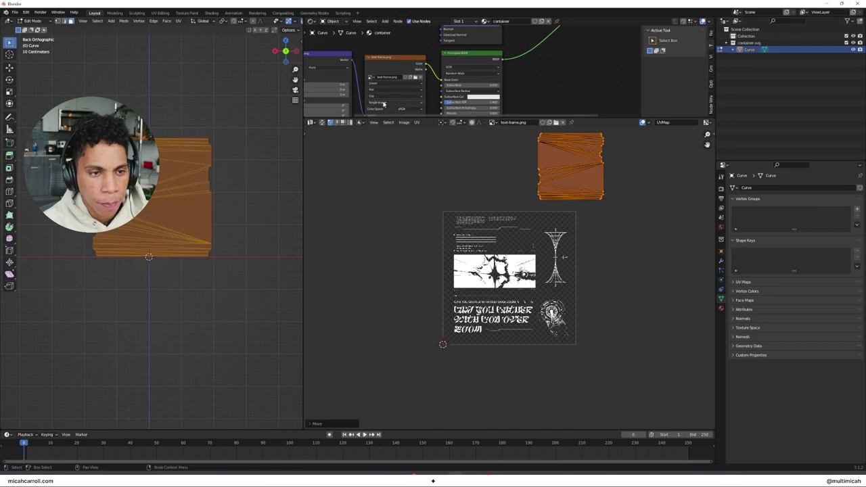
scroll(390, 84, up, 2)
middle_drag(382, 80, 411, 59)
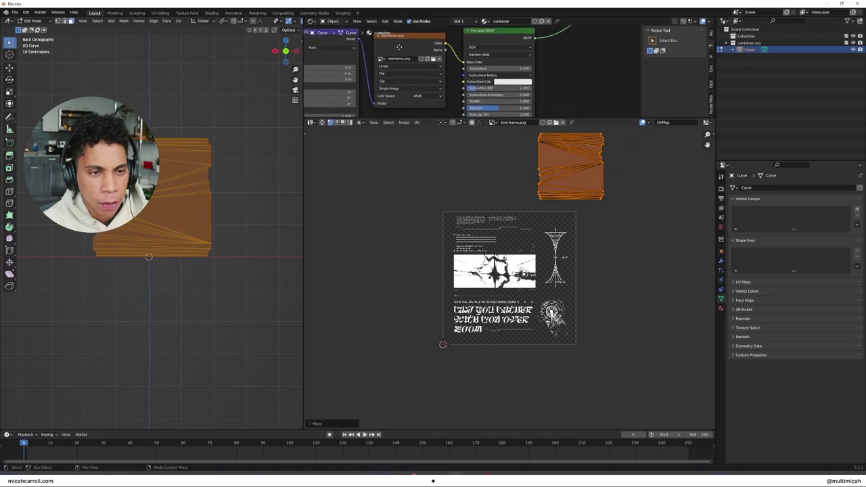
Select the container's top faces in Top view, move their UVs off the image's left side, and clear the selection.
middle_drag(195, 247, 235, 253)
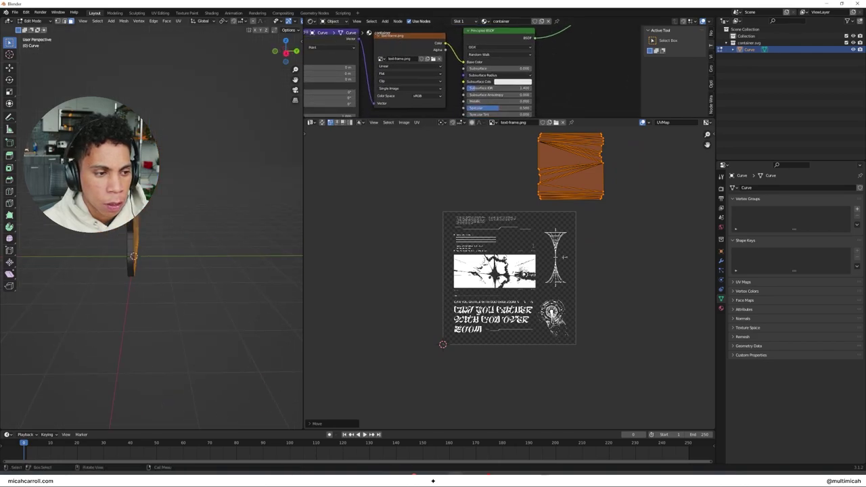
middle_drag(162, 110, 231, 250)
key(grave)
click(215, 120)
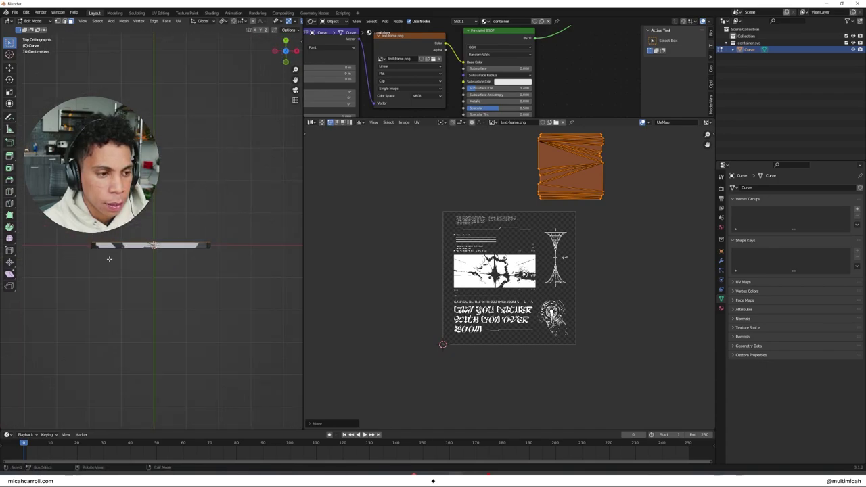
drag(78, 232, 268, 277)
scroll(594, 264, up, 4)
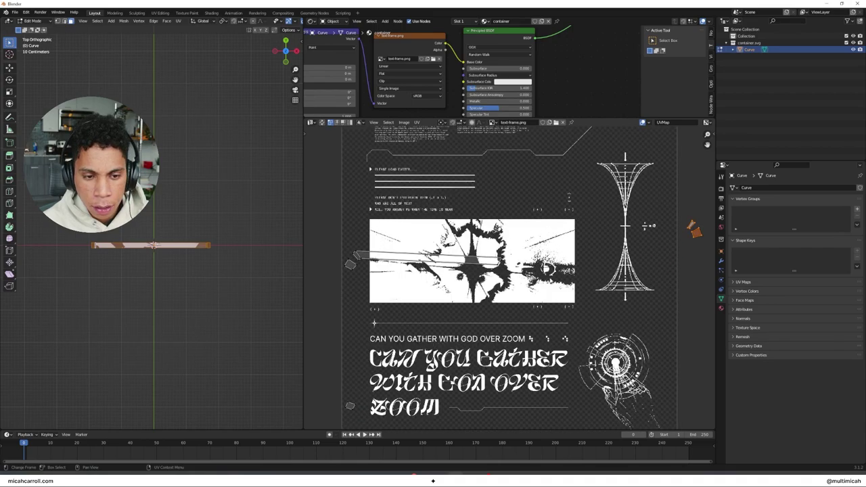
drag(337, 285, 590, 221)
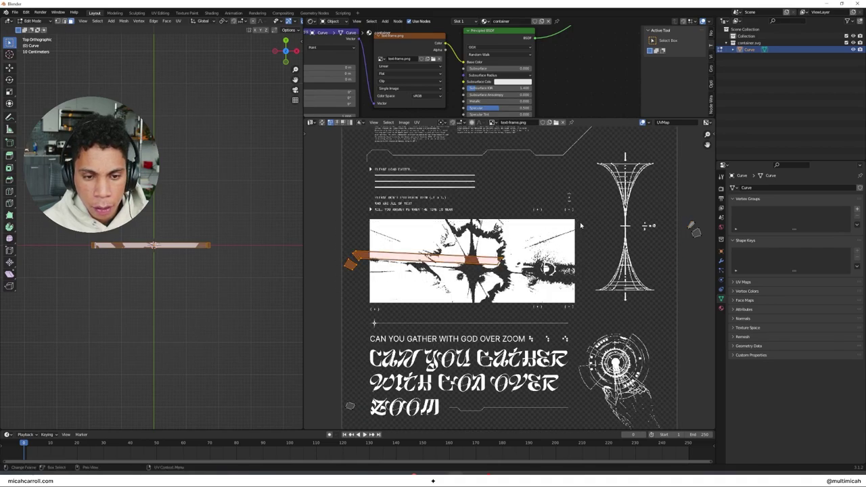
key(g)
click(391, 266)
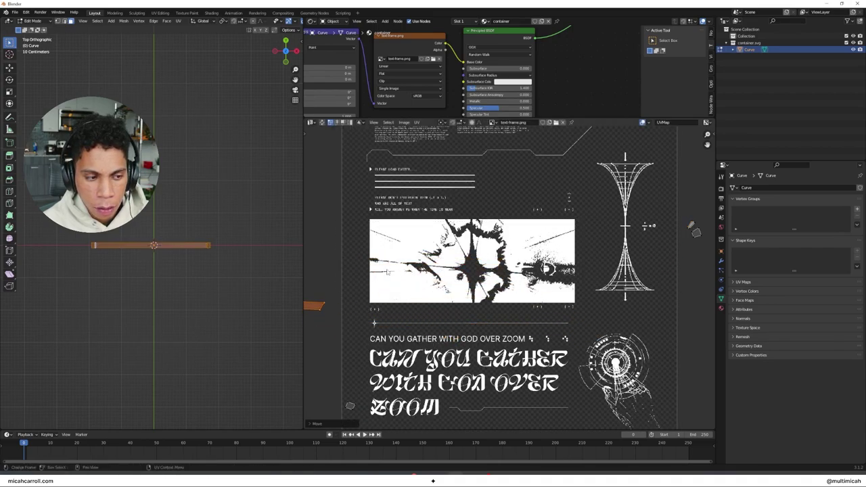
click(150, 275)
middle_drag(113, 264, 281, 226)
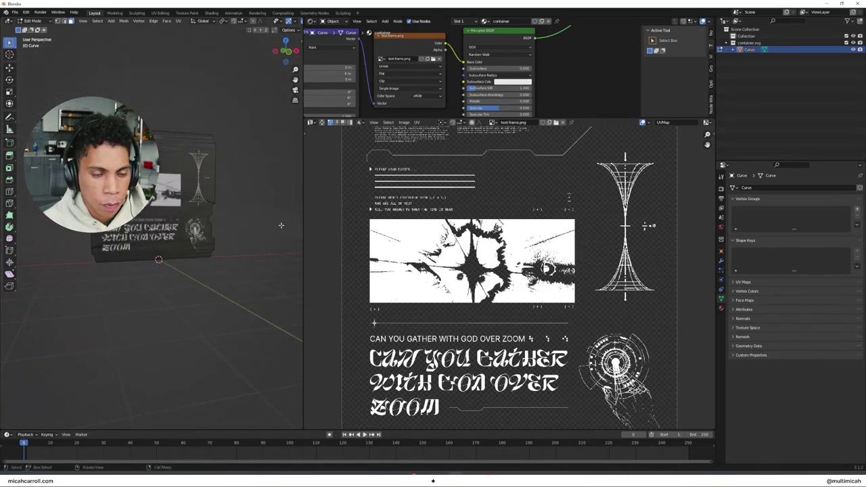
Join the UV Editor's area into the Shader Editor so the node graph fills the full height.
drag(459, 117, 347, 260)
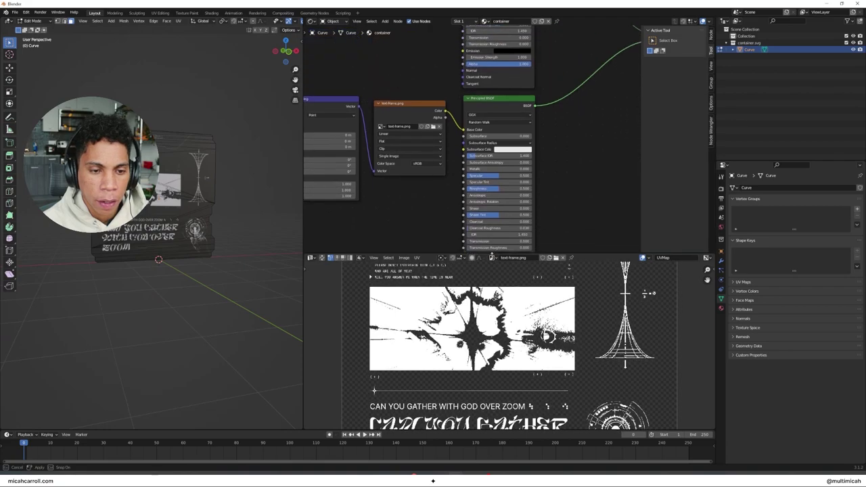
right_click(354, 258)
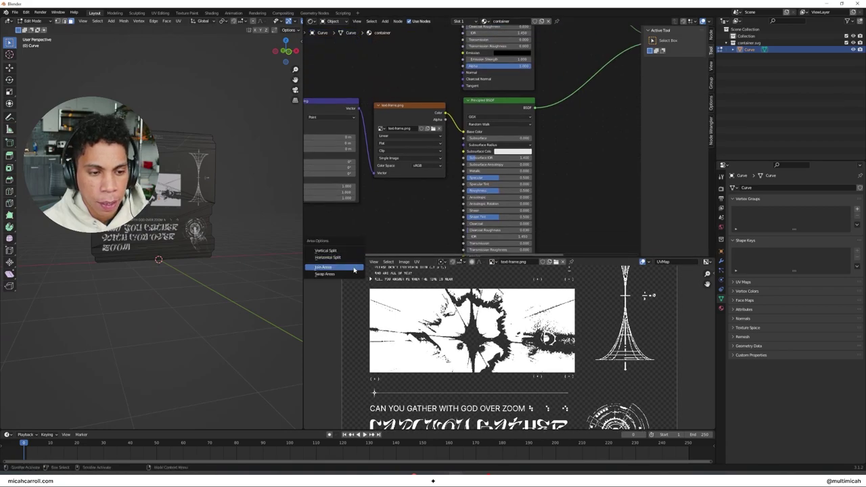
click(357, 266)
click(370, 278)
Switch to Object Mode, deselect the container and examine its textured front face up close.
key(grave)
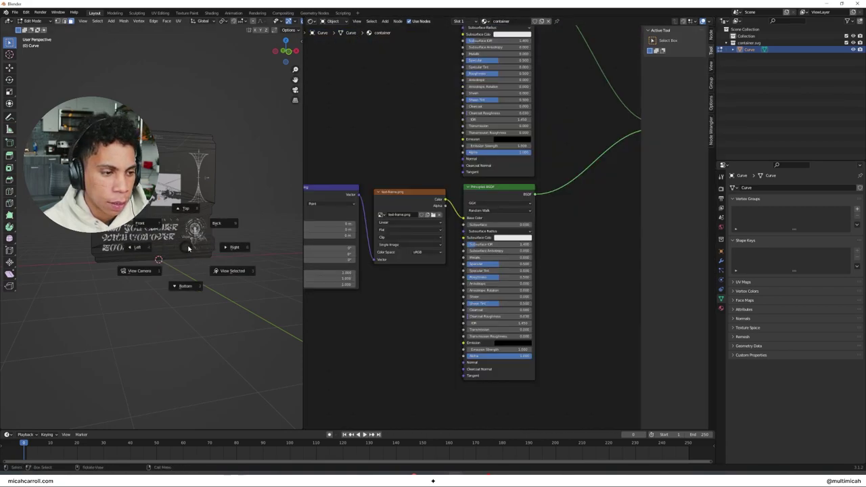
key(Escape)
key(Tab)
click(247, 193)
middle_drag(247, 194, 226, 199)
scroll(223, 199, up, 2)
scroll(189, 200, up, 1)
scroll(190, 201, down, 1)
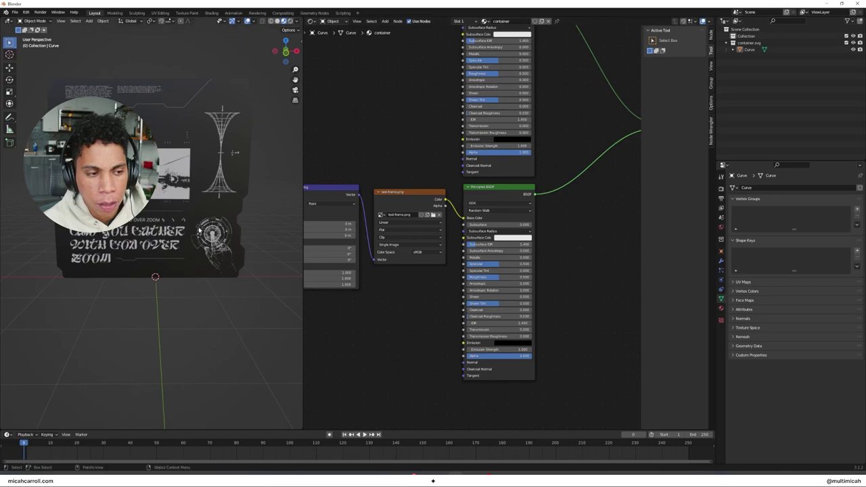
mouse_move(185, 217)
middle_down()
mouse_move(193, 214)
mouse_move(174, 221)
middle_up()
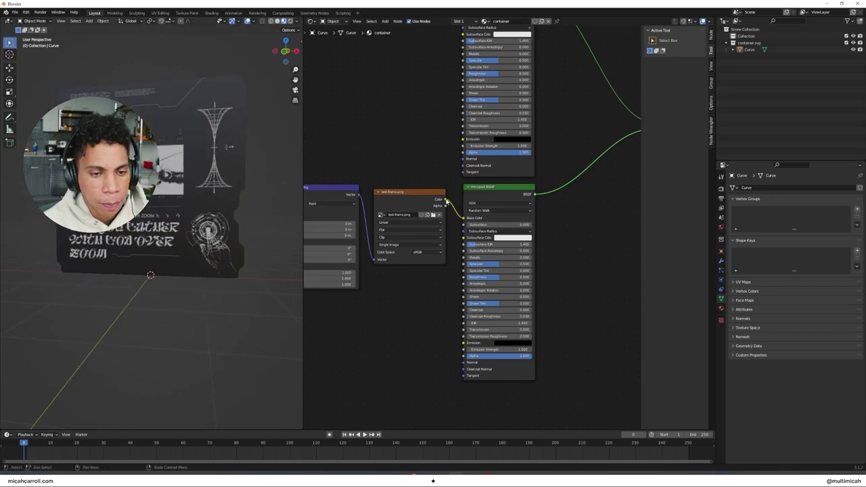
Connect the text-frame.png Color output to the lower Principled BSDF's Emission and set Emission Strength to 5.
drag(445, 200, 464, 344)
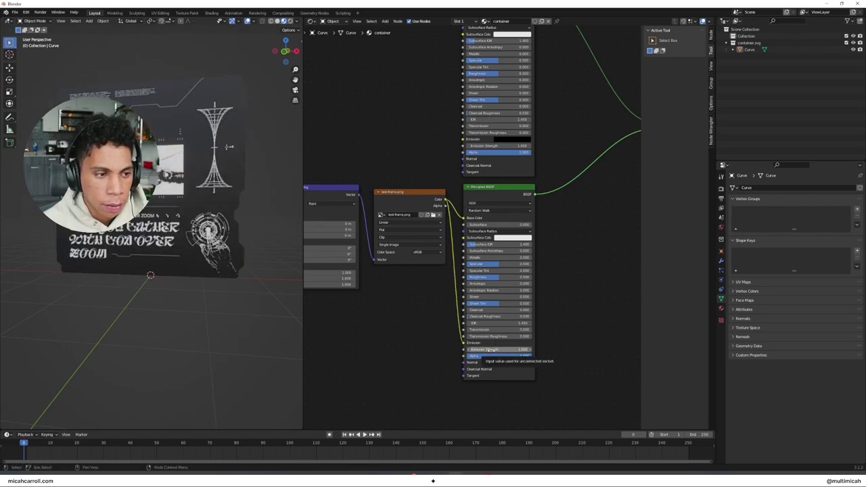
drag(490, 350, 514, 350)
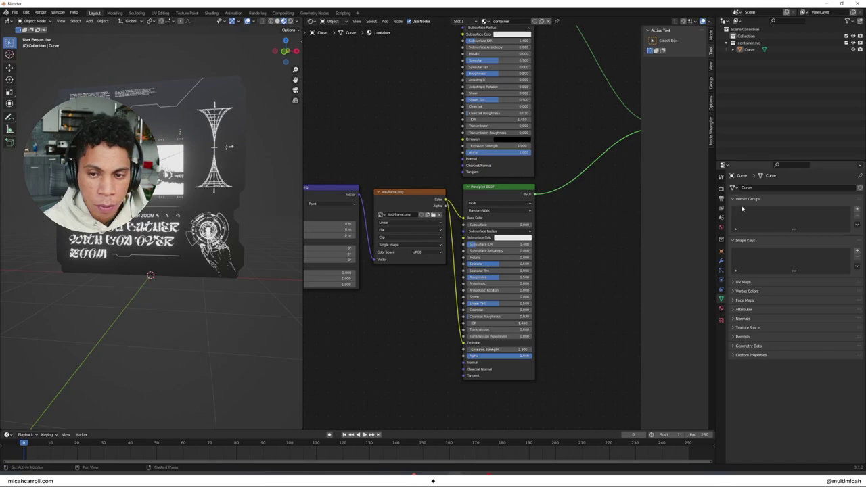
click(517, 350)
text(5)
key(Return)
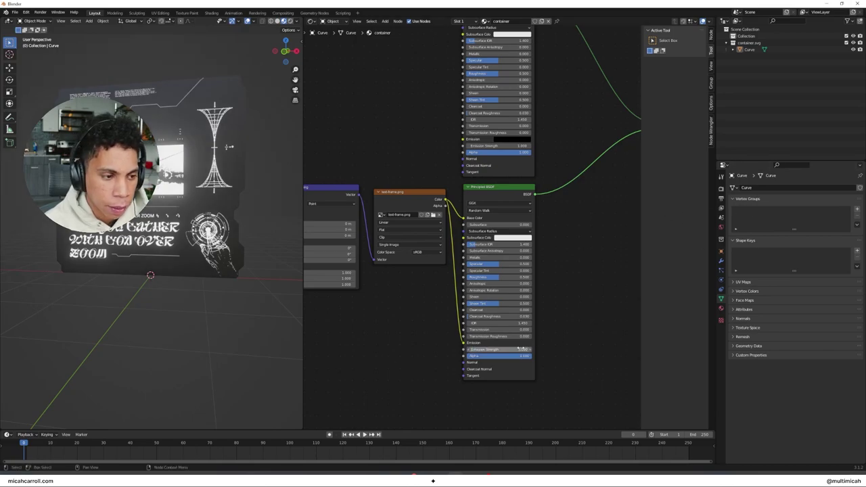
Show the container's front in Rendered viewport shading.
mouse_move(189, 218)
middle_down()
mouse_move(212, 217)
mouse_move(222, 238)
mouse_move(215, 241)
middle_up()
key(z)
key(z)
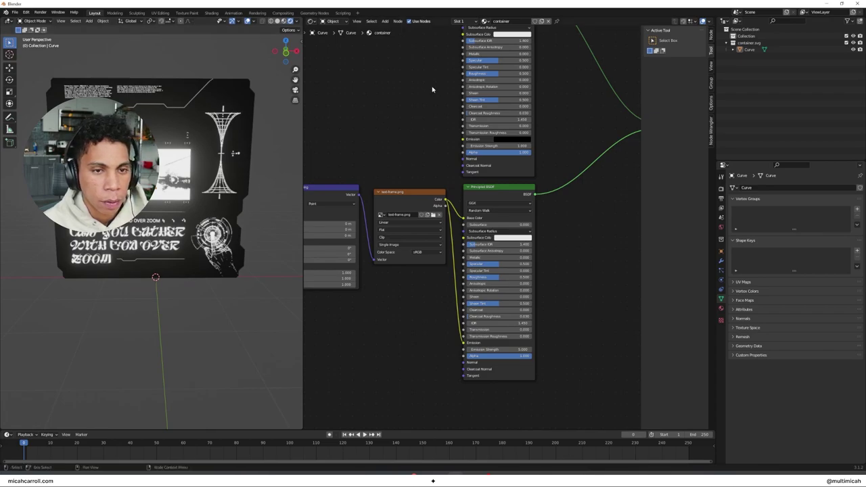
Raise the upper Principled BSDF's Metallic to about 0.64 and lower its Roughness to about 0.04.
middle_drag(432, 89, 433, 213)
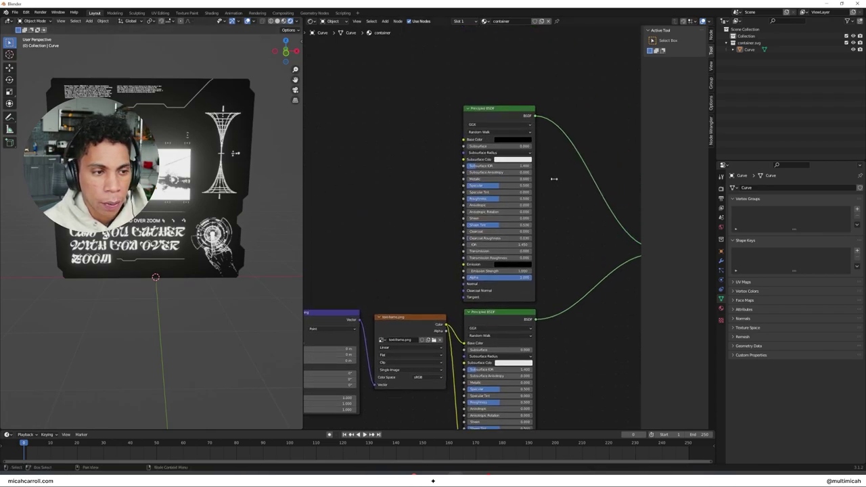
drag(476, 179, 496, 179)
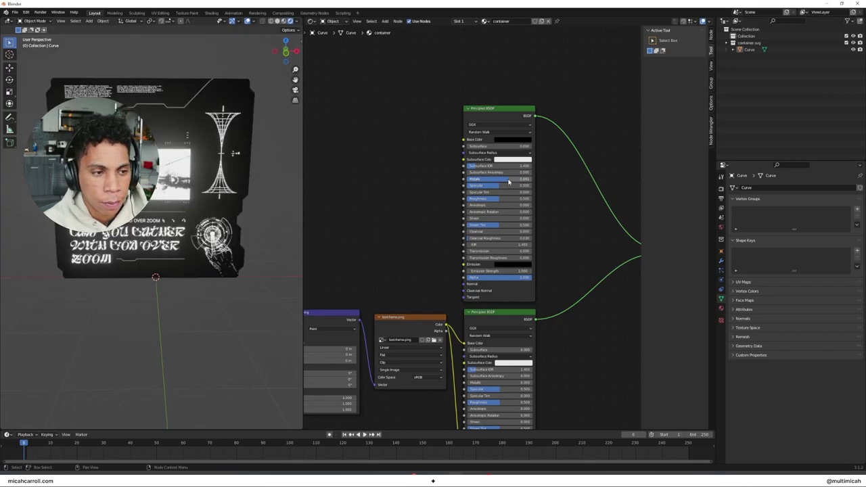
drag(470, 201, 468, 201)
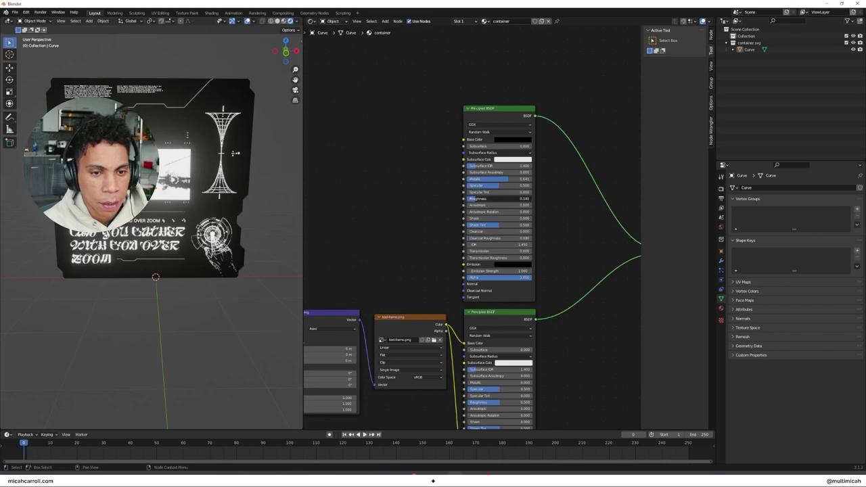
click(722, 228)
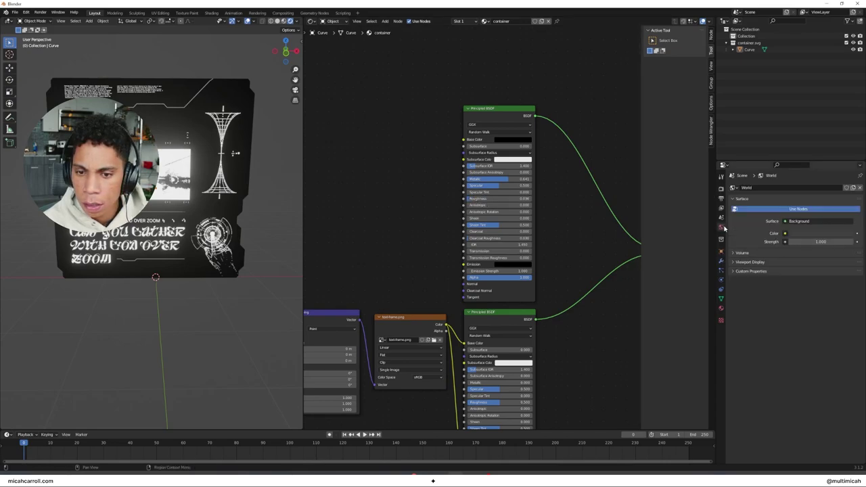
click(720, 193)
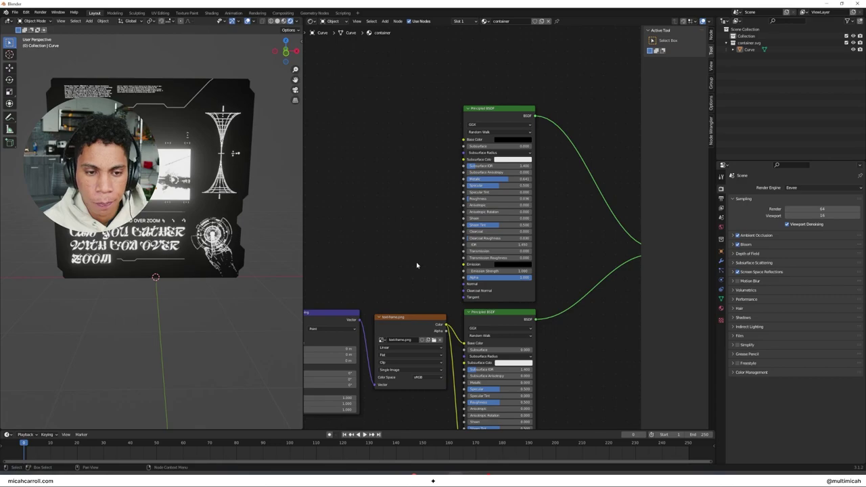
scroll(415, 263, down, 3)
middle_drag(408, 260, 440, 172)
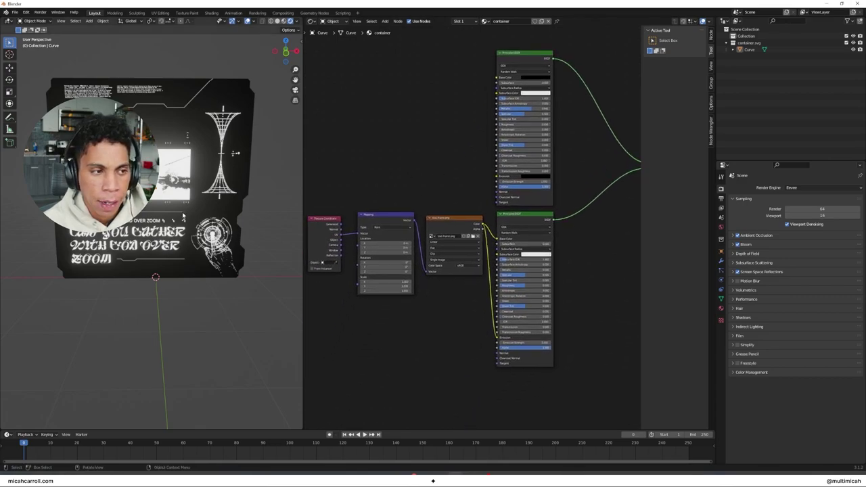
mouse_move(182, 215)
middle_down()
mouse_move(173, 213)
mouse_move(202, 209)
mouse_move(176, 208)
mouse_move(196, 212)
middle_up()
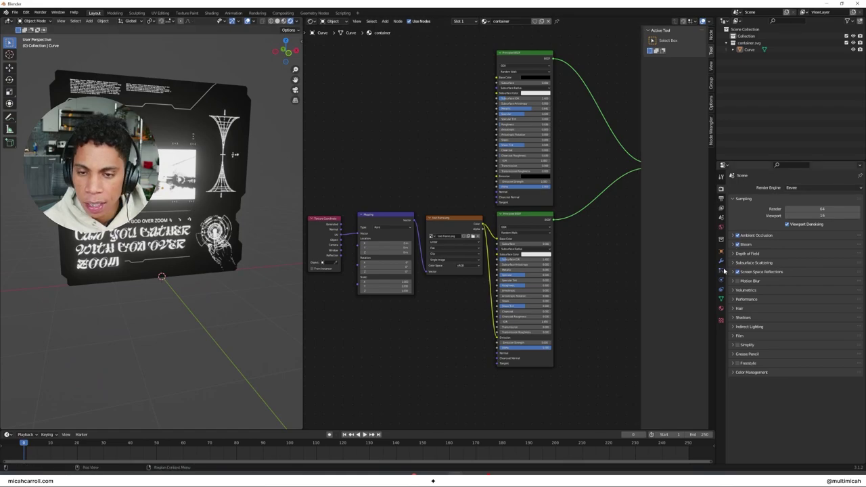
click(721, 203)
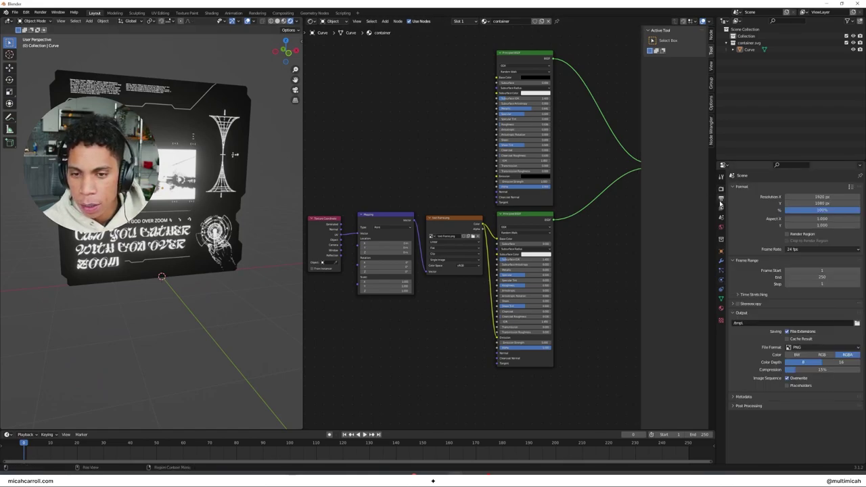
Set the World background's Strength to 0 and view the container from the front.
click(721, 228)
drag(821, 242, 676, 252)
mouse_move(210, 227)
middle_down()
mouse_move(190, 220)
mouse_move(194, 228)
middle_up()
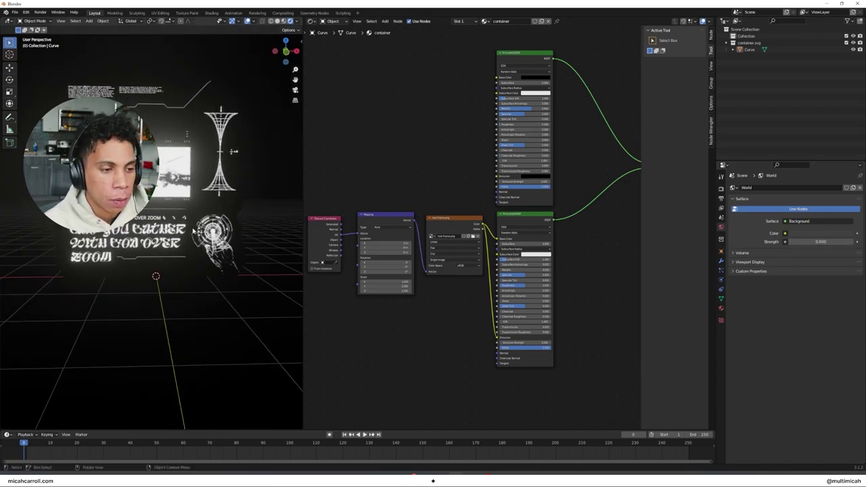
Switch the 3D viewport out of Rendered shading to Solid and on to Material Preview, with the whole container in view.
key(z)
click(275, 241)
scroll(215, 239, down, 2)
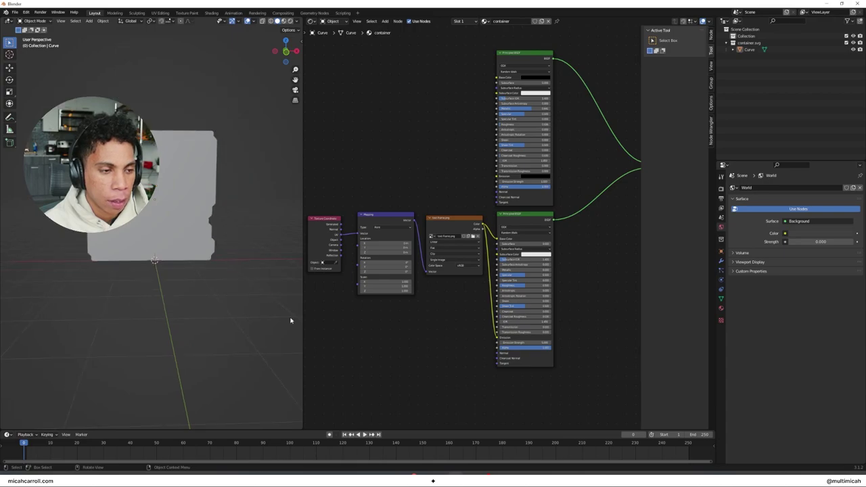
key(z)
click(181, 325)
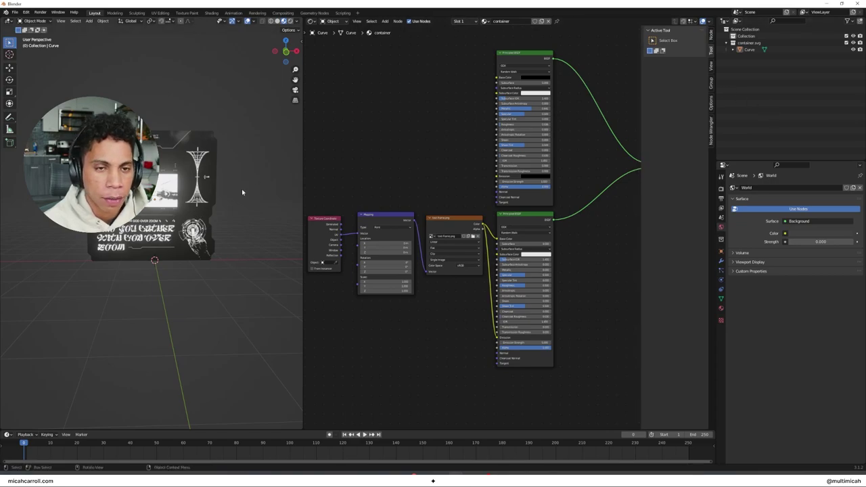
Import block 001.svg from the svg_tutorials folder and widen the 3D viewport.
key(shift+a)
key(Escape)
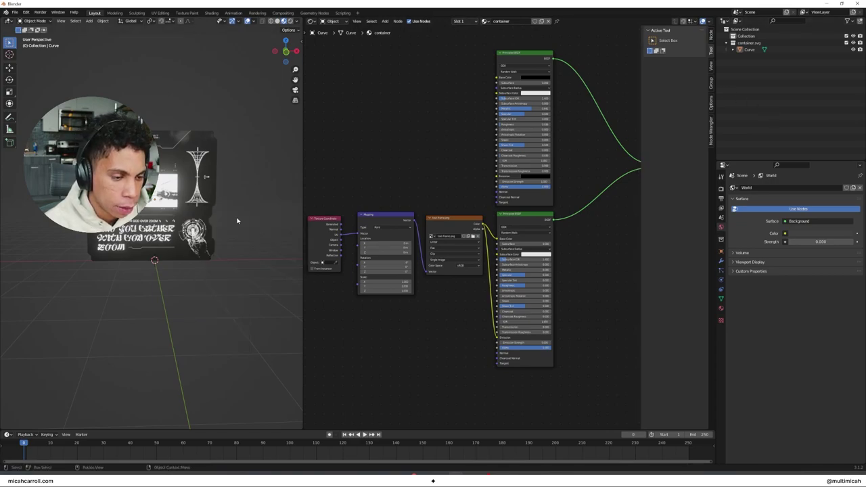
click(14, 12)
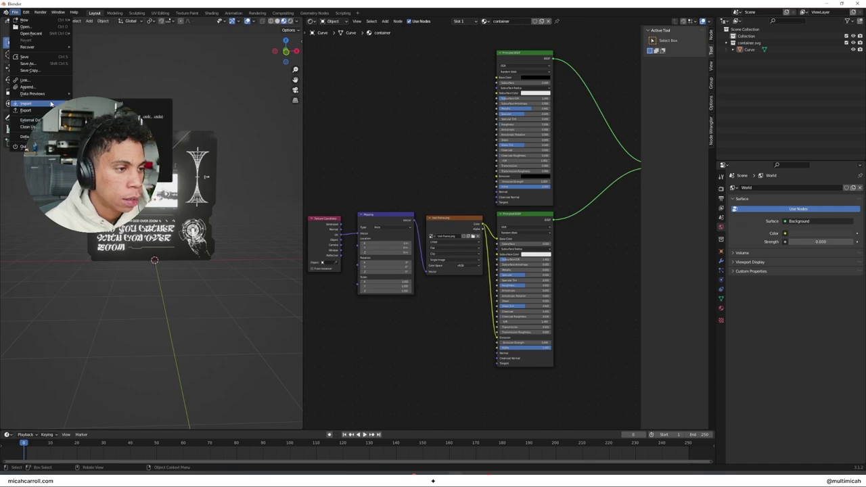
click(163, 130)
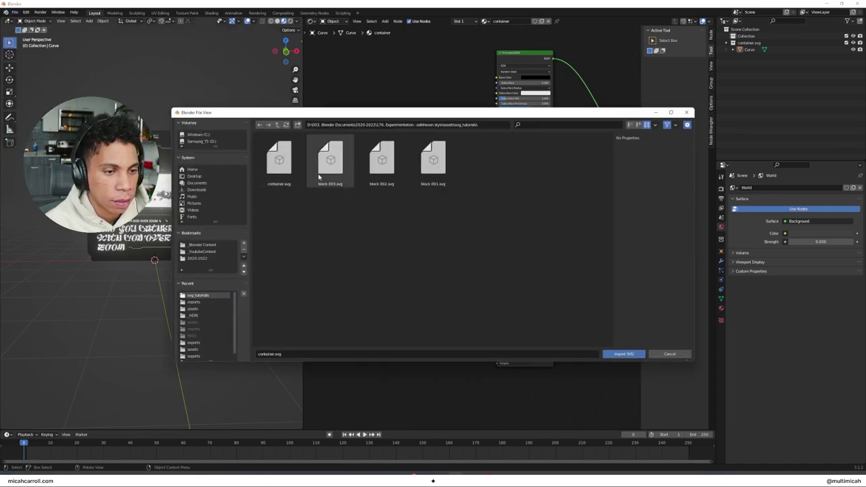
click(443, 167)
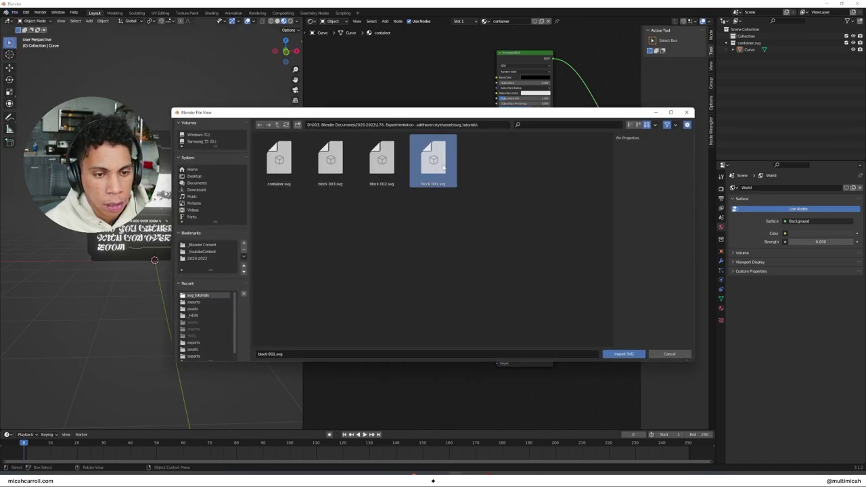
click(623, 354)
middle_drag(102, 237, 176, 256)
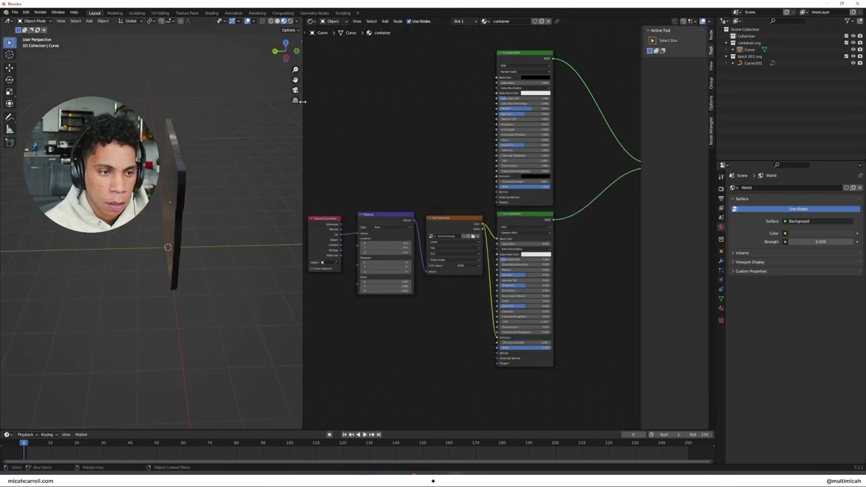
drag(303, 102, 416, 102)
middle_drag(313, 174, 284, 249)
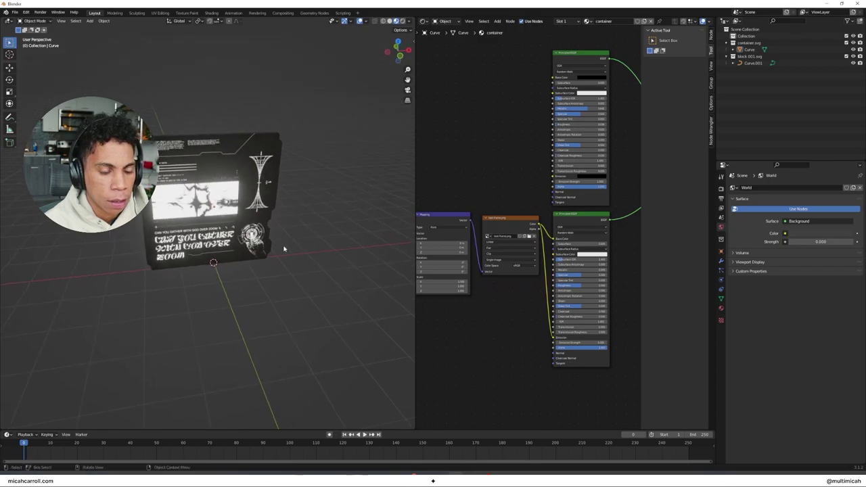
Move the imported block 001 curve along Y, out in front of the container.
click(762, 63)
middle_drag(341, 203, 265, 256)
key(g)
key(y)
click(333, 285)
middle_drag(333, 285, 292, 251)
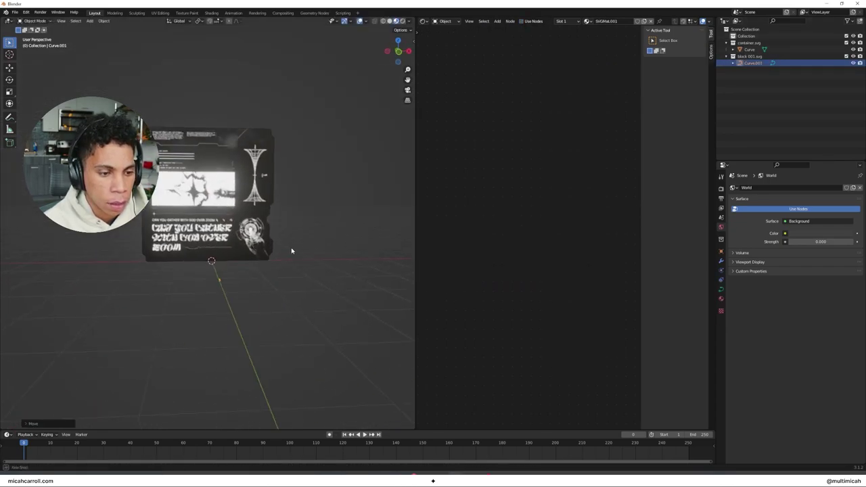
Enlarge the block 001 curve and rotate it 90° about X so it stands upright.
key(s)
click(110, 304)
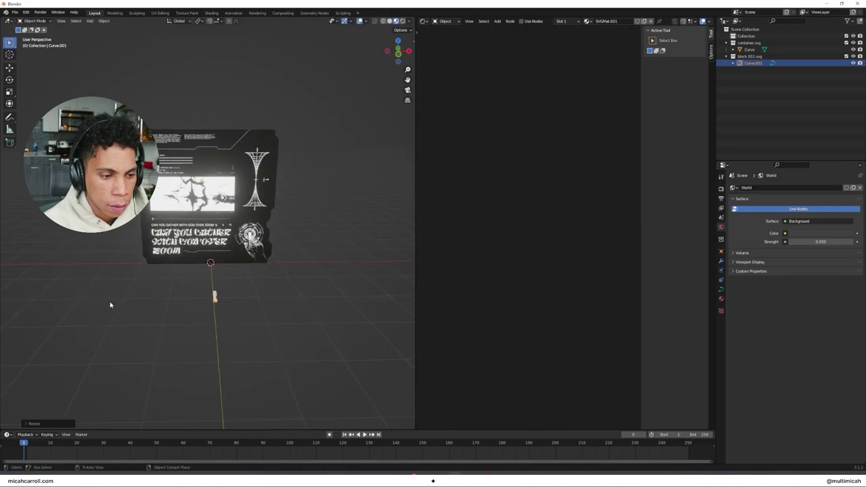
text(rx90)
key(Return)
mouse_move(168, 271)
middle_down()
mouse_move(178, 255)
mouse_move(170, 269)
middle_up()
key(s)
click(181, 209)
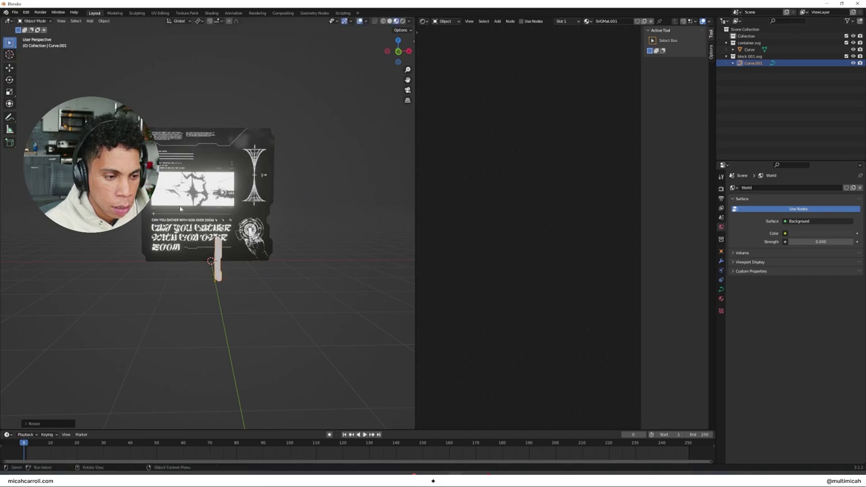
Centre block 001's geometry on its origin and keep the block selected.
click(104, 21)
mouse_move(119, 35)
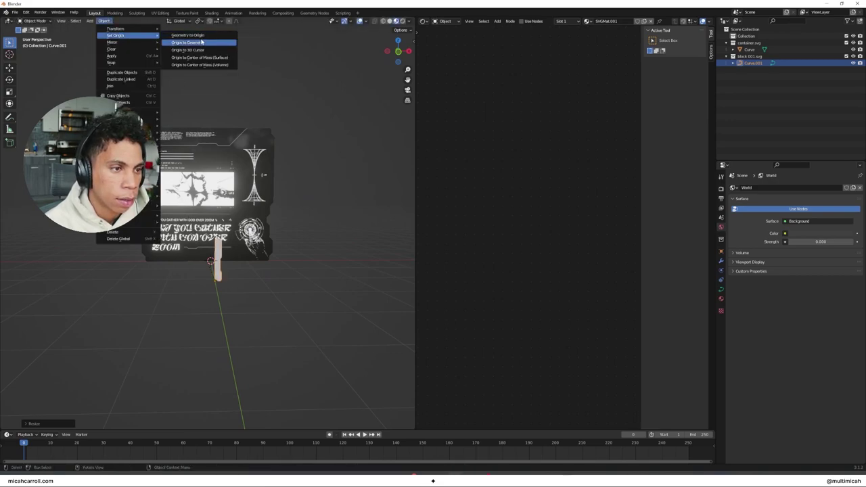
click(203, 38)
click(281, 299)
click(218, 273)
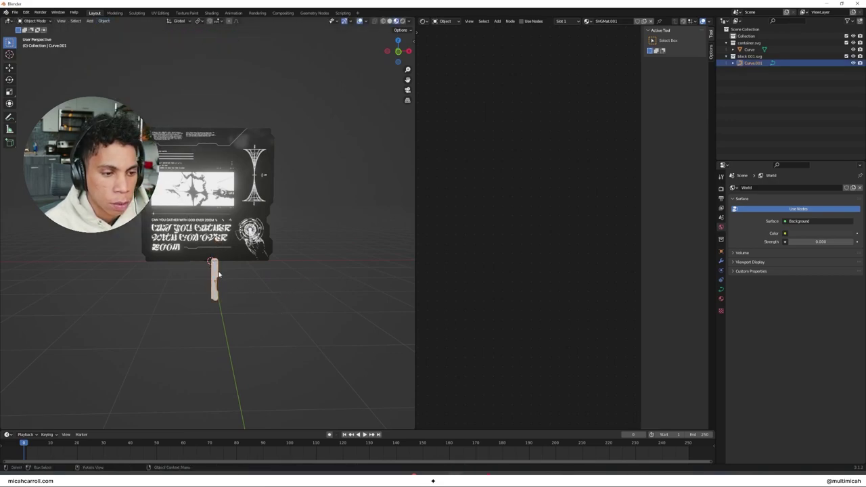
Raise block 001 along Z, enlarge it to nearly the container's height, and shift it along X to the container's left edge.
key(g)
key(z)
click(220, 169)
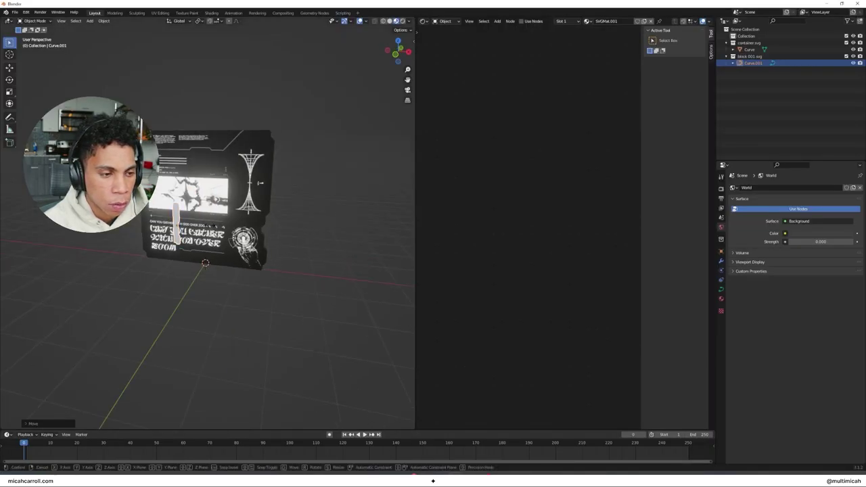
key(s)
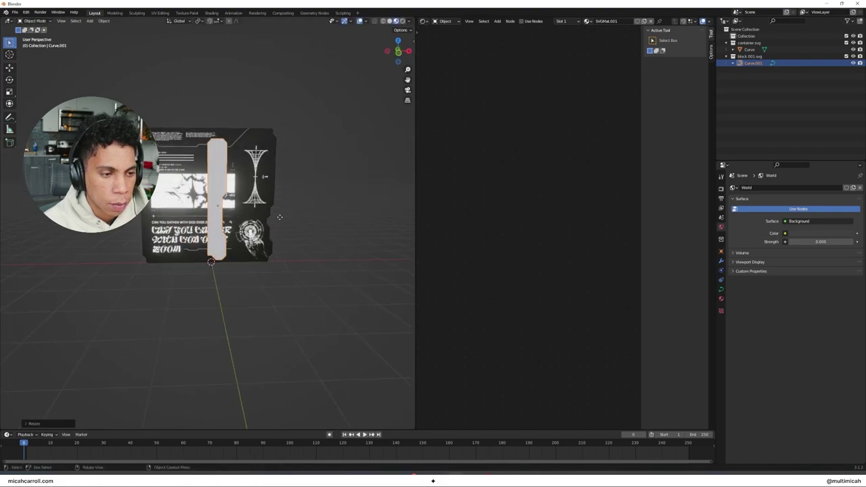
key(g)
key(x)
click(197, 214)
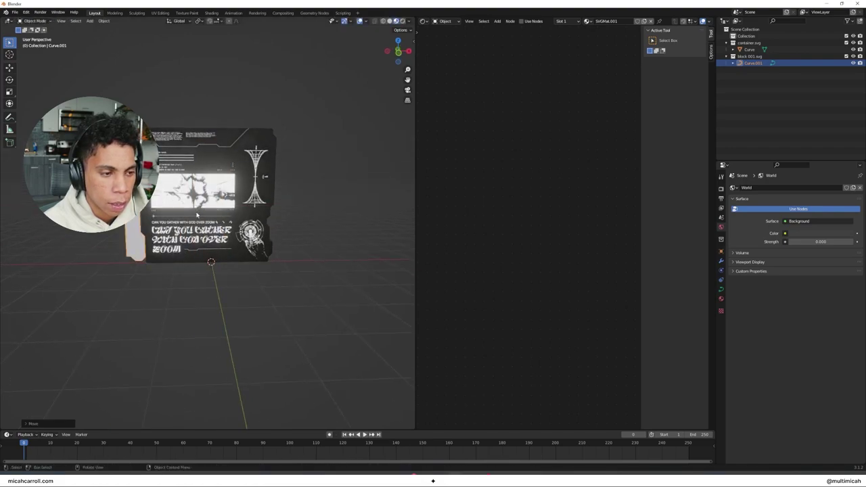
Bring block 001 back along Y close to the container's front and adjust it along X to overlap the left edge.
mouse_move(171, 215)
middle_down()
mouse_move(218, 220)
mouse_move(173, 220)
middle_up()
key(g)
key(y)
click(215, 222)
key(g)
mouse_move(225, 237)
middle_down()
mouse_move(245, 238)
mouse_move(217, 239)
middle_up()
key(y)
click(248, 248)
key(g)
key(x)
click(225, 236)
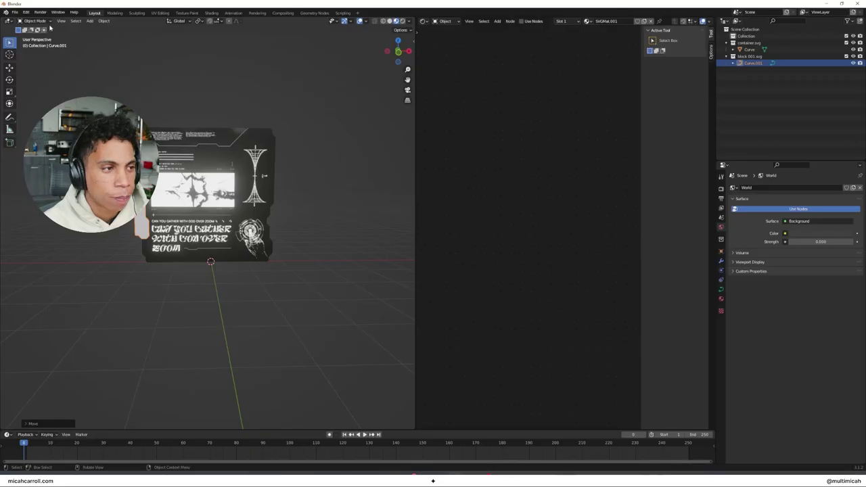
Import block 002.svg from the svg_tutorials folder.
click(14, 13)
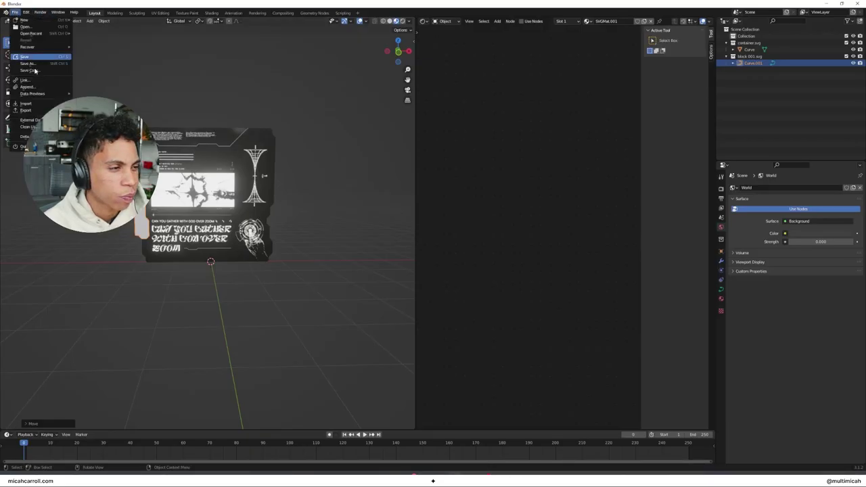
click(116, 130)
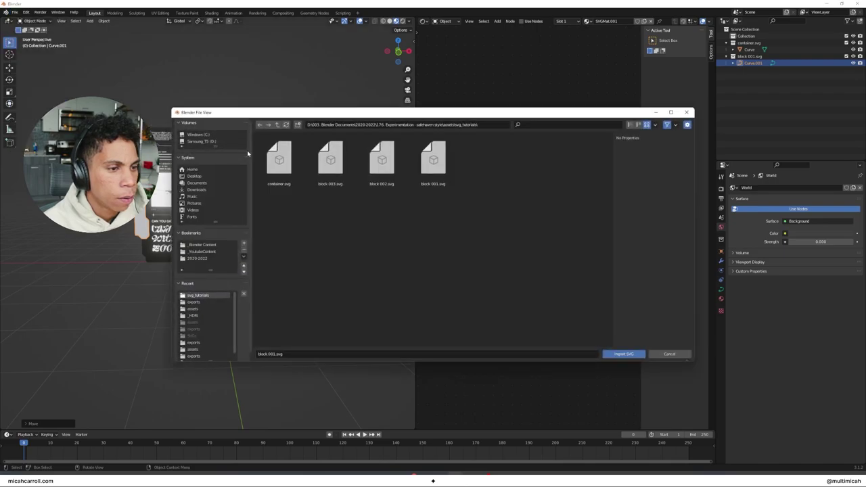
click(380, 172)
click(619, 354)
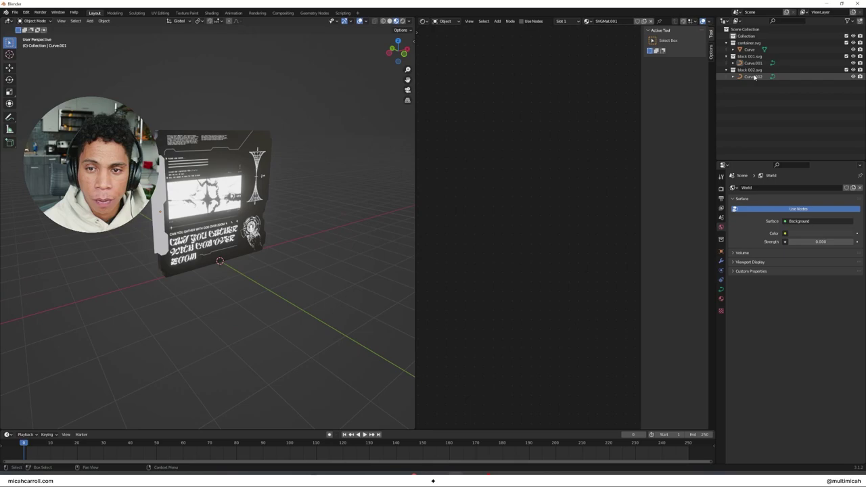
Move the imported block 002 curve along Y, out in front of the container.
click(754, 76)
middle_drag(215, 293, 242, 294)
key(g)
key(y)
click(297, 288)
middle_drag(296, 287, 277, 275)
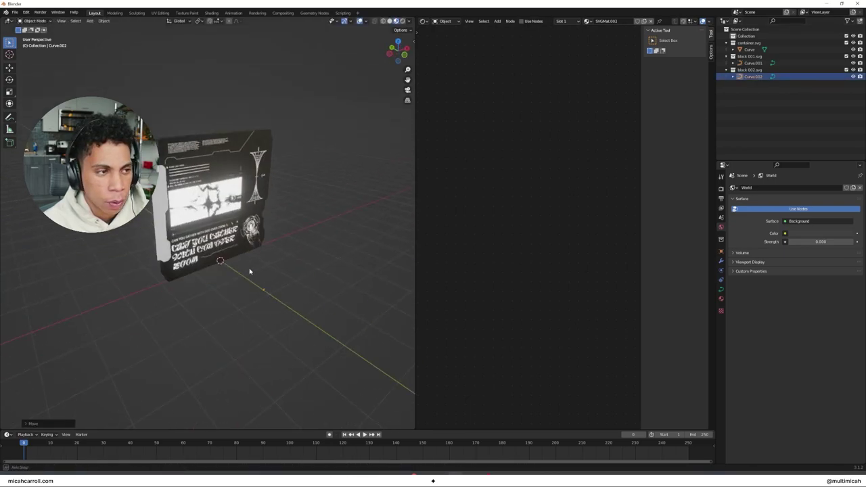
Enlarge the block 002 curve and centre its geometry on its origin.
key(s)
click(180, 283)
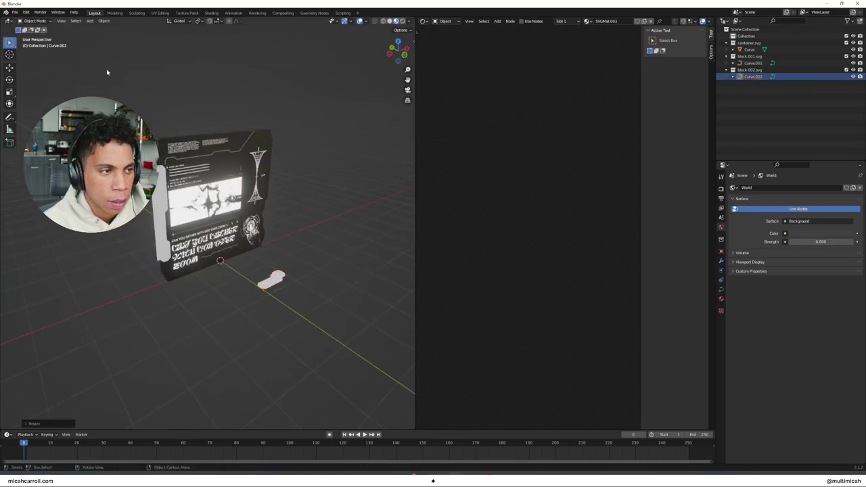
click(103, 21)
mouse_move(115, 35)
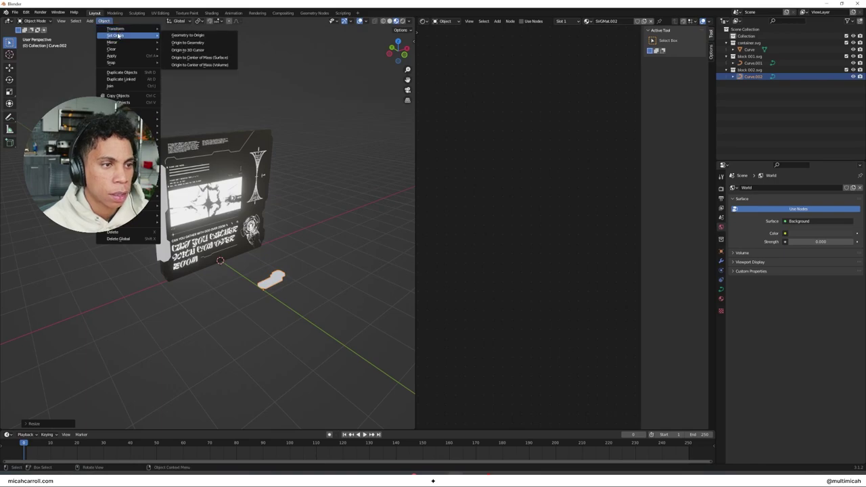
click(185, 43)
click(331, 376)
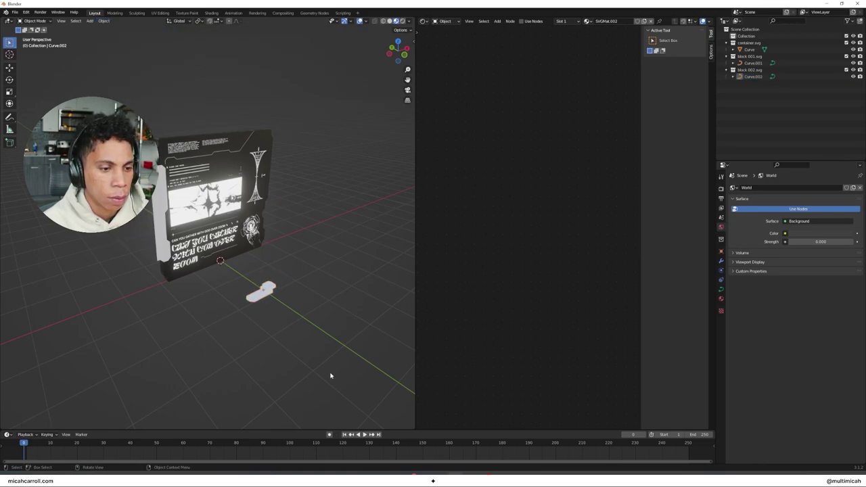
Rotate block 002 by 90° about X so it stands upright and enlarge it further.
click(276, 293)
middle_drag(276, 294, 258, 285)
text(rx90)
key(Return)
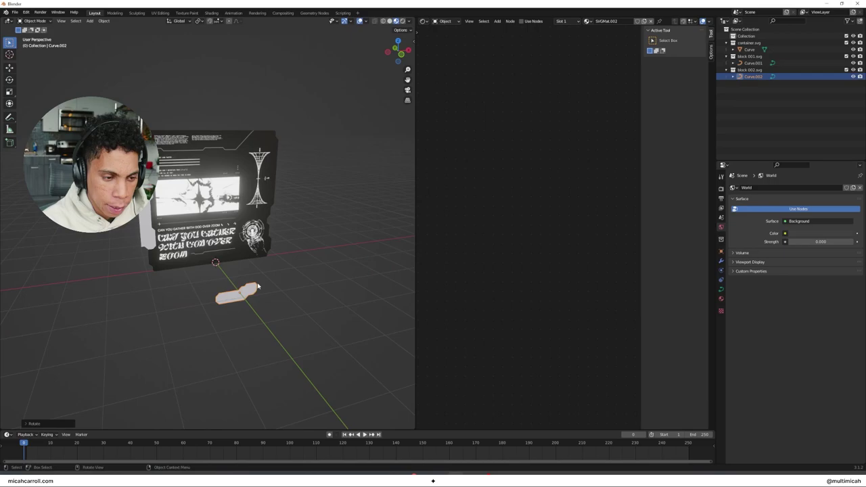
key(s)
click(272, 285)
Check the Figma layout, then position block 002 along X, Y and Z at the container's lower right corner.
key(alt+Tab)
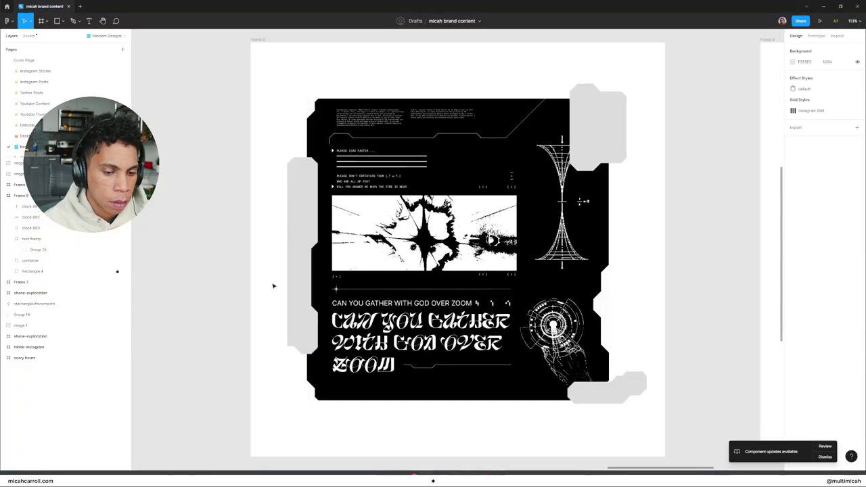
key(alt+Tab)
key(g)
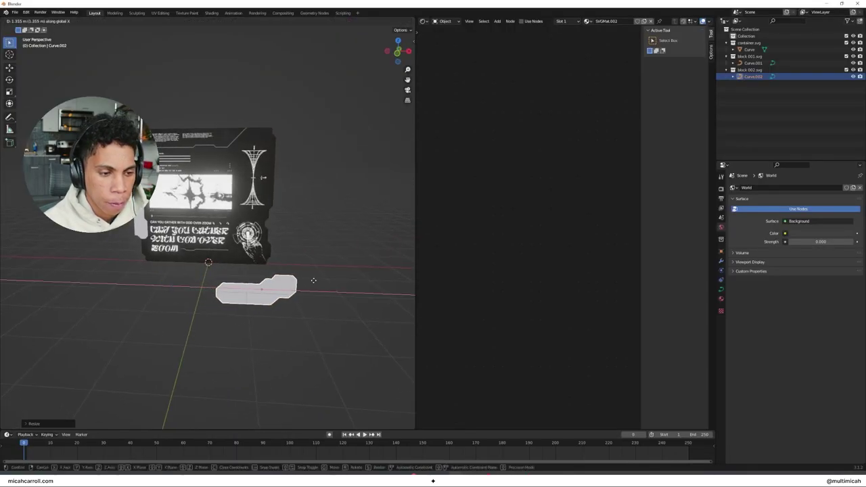
key(y)
click(315, 257)
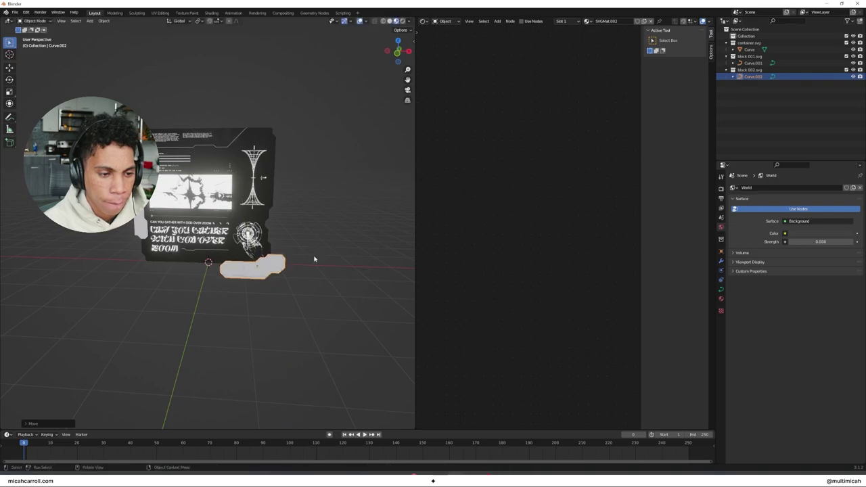
middle_drag(315, 257, 299, 269)
key(g)
key(z)
click(317, 244)
click(321, 259)
click(285, 254)
Shrink block 002 and shift it along X so it overlaps the container's lower right corner.
key(s)
click(277, 254)
key(g)
key(x)
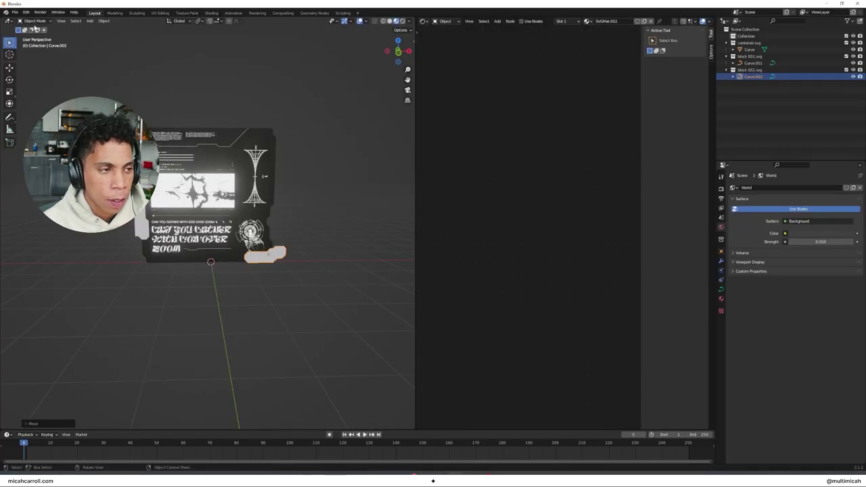
Import block 003.svg from the svg_tutorials folder.
click(15, 12)
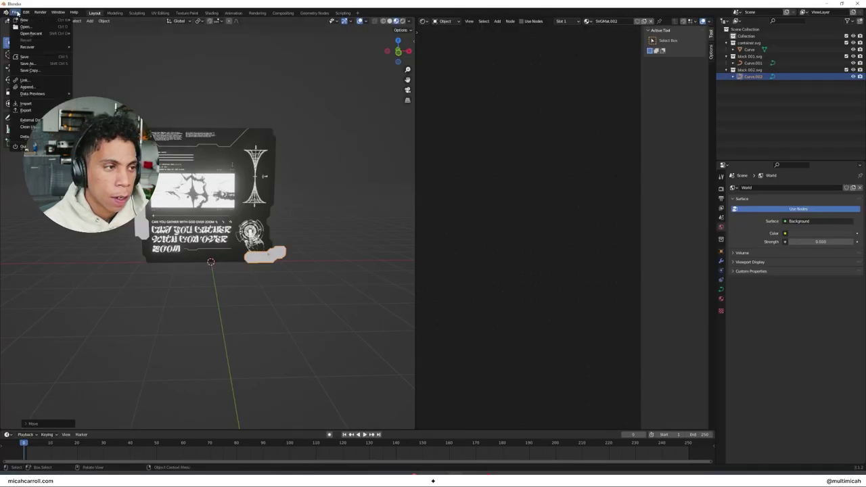
mouse_move(59, 104)
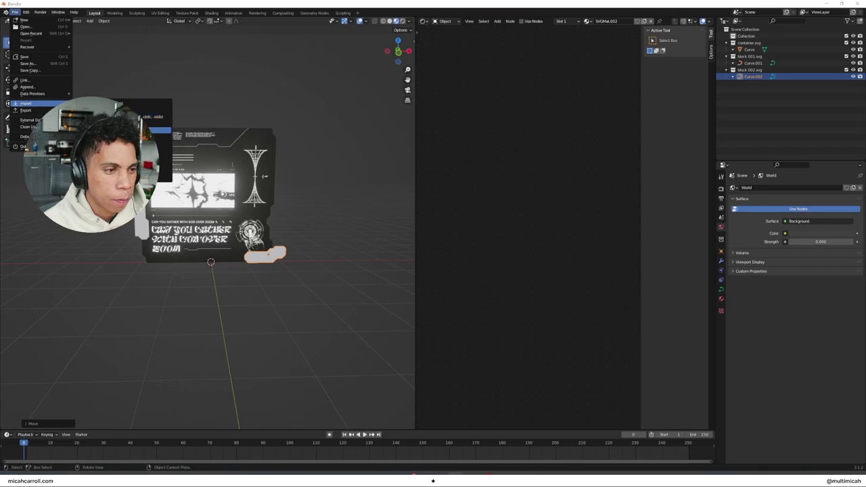
click(141, 130)
click(433, 164)
click(331, 164)
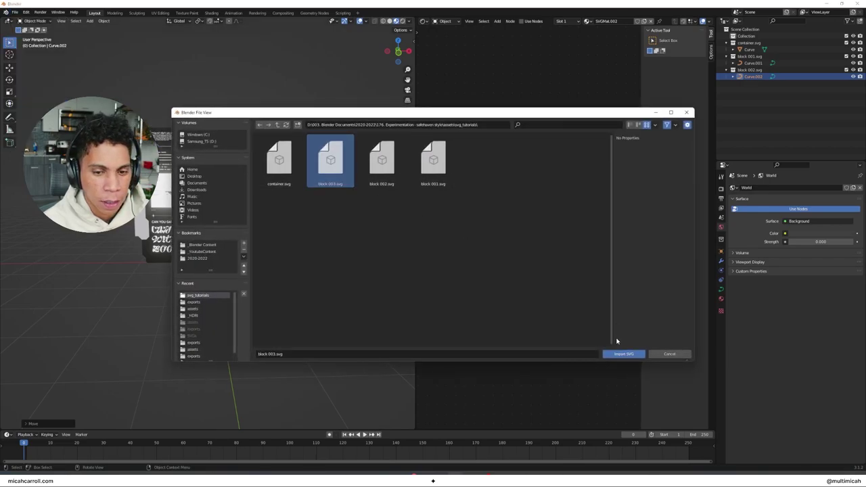
click(620, 354)
Move the imported block 003 curve along Y, out in front of the container.
middle_drag(250, 301, 311, 313)
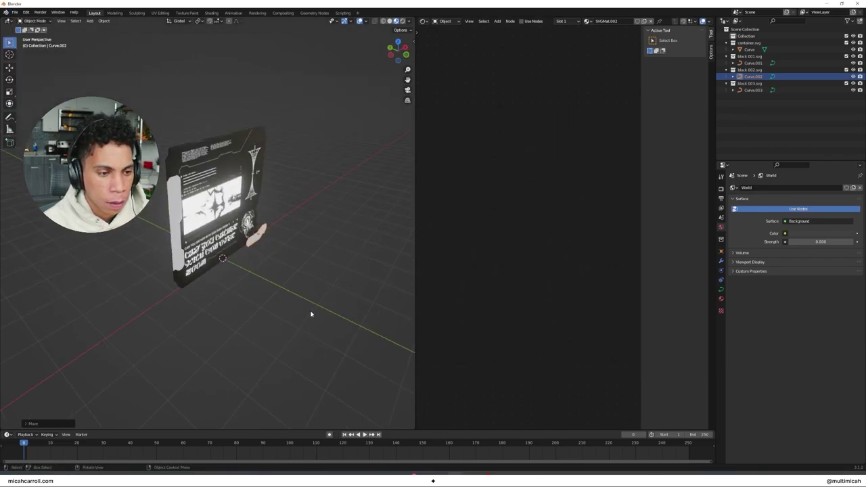
click(312, 313)
key(g)
key(y)
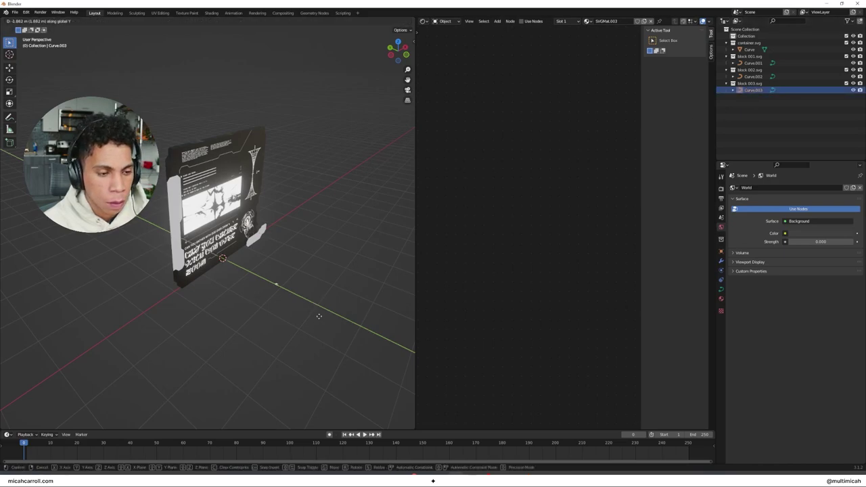
click(321, 318)
middle_drag(322, 318, 293, 317)
key(s)
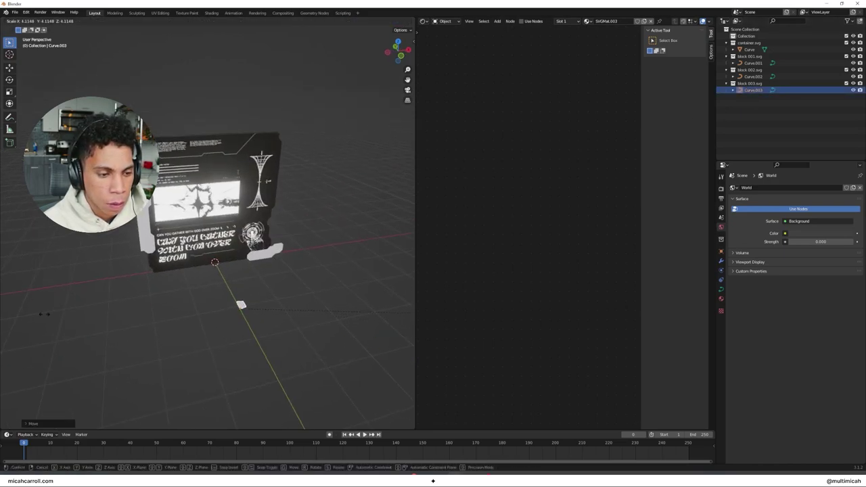
click(147, 316)
key(ctrl+z)
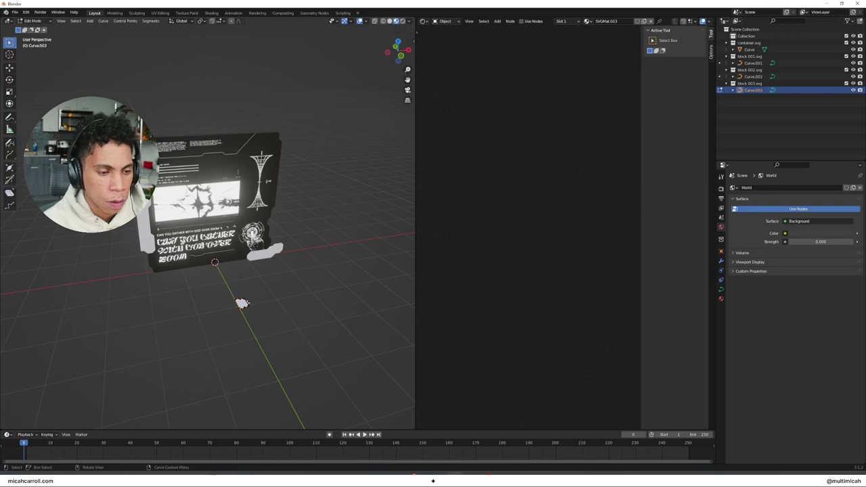
Set block 003's origin to its geometry, then enlarge the curve around that origin.
click(106, 22)
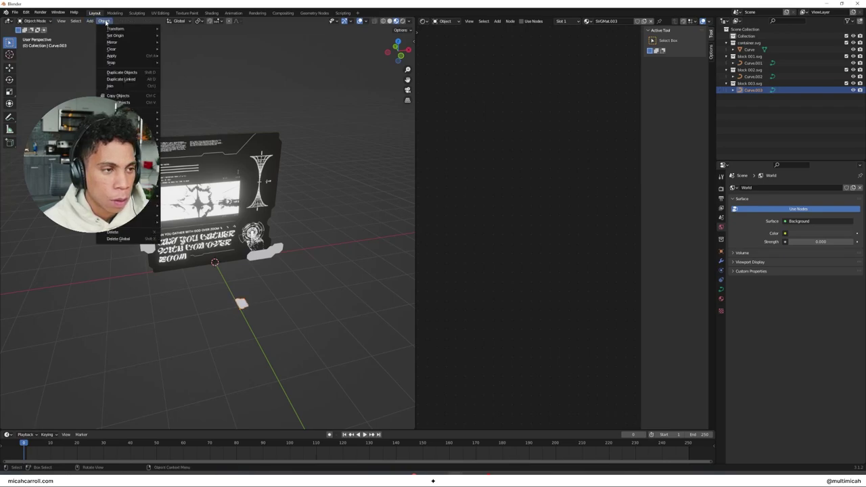
mouse_move(116, 36)
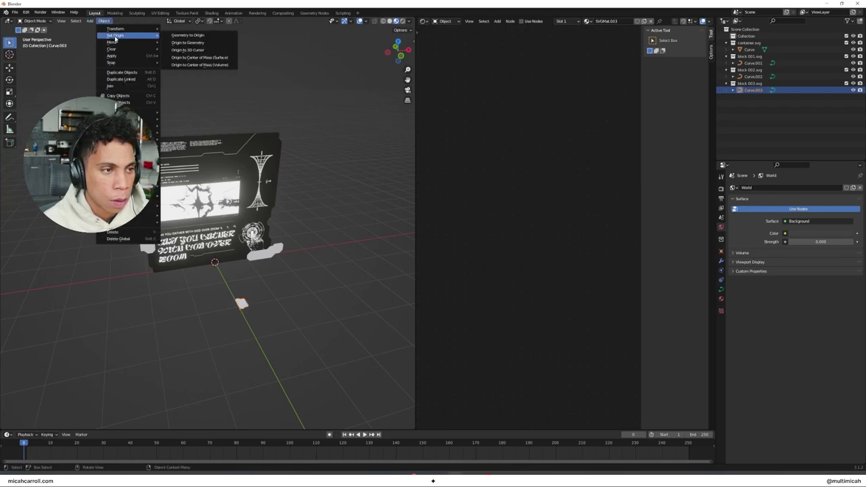
click(193, 43)
key(s)
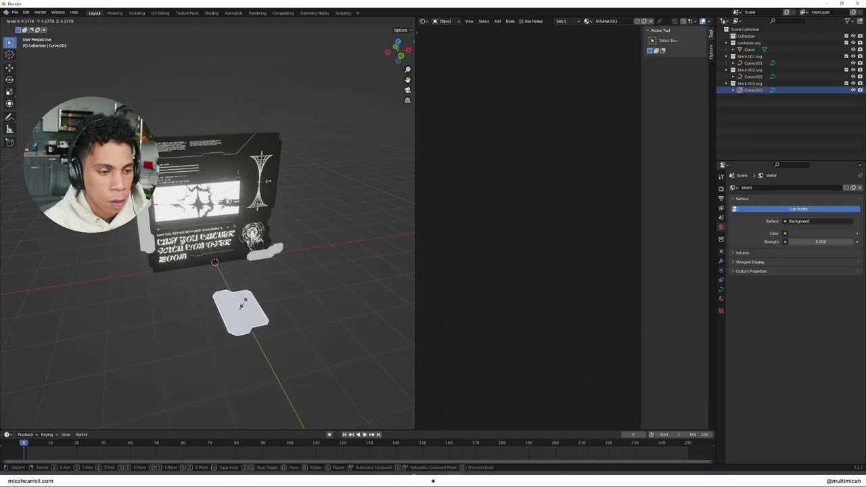
right_click(245, 304)
key(s)
click(265, 304)
Rotate block 003 by 90 degrees around X so it stands upright, then shrink it.
text(rx)
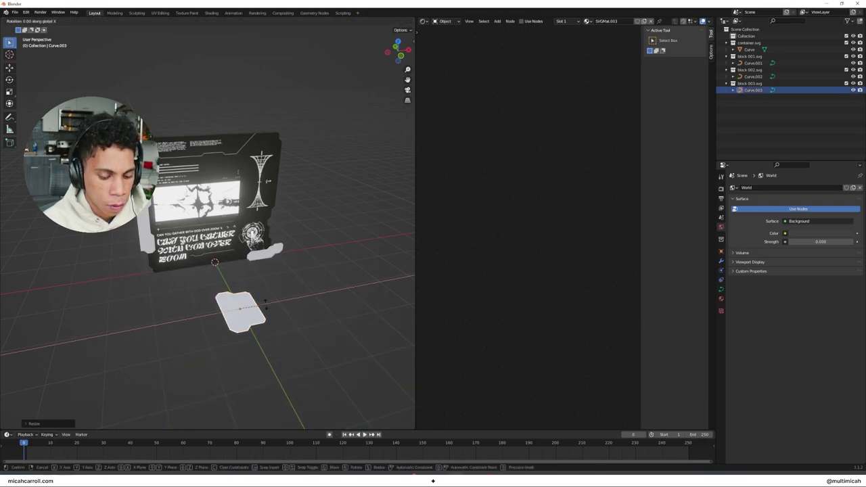
text(90)
key(Return)
middle_drag(262, 308, 225, 274)
key(s)
click(237, 277)
Raise block 003 along Z and move it back along Y to the container's upper right corner.
key(g)
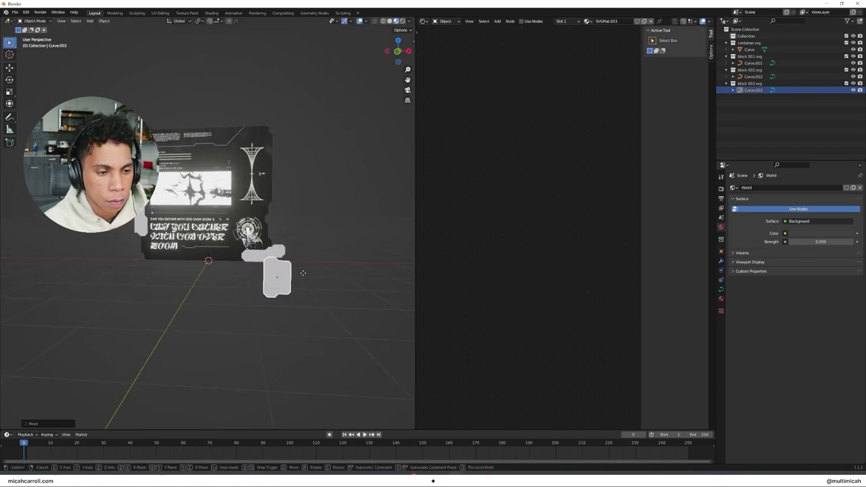
key(z)
click(298, 179)
key(g)
middle_drag(299, 178, 339, 168)
key(y)
click(288, 156)
key(g)
key(z)
click(278, 143)
key(g)
key(y)
click(282, 135)
Fine-tune block 003 along X and Y so it overlaps the container's upper right edge.
key(g)
key(x)
click(310, 151)
key(g)
key(x)
click(266, 155)
key(g)
key(y)
click(233, 165)
Set the geometry extrude of the block 001 and block 002 curves to 0.002 m.
click(206, 163)
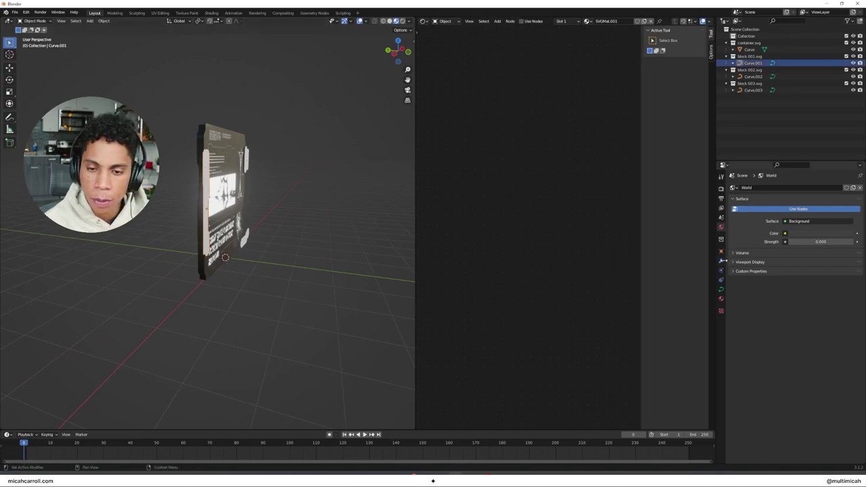
click(721, 291)
drag(817, 316, 820, 316)
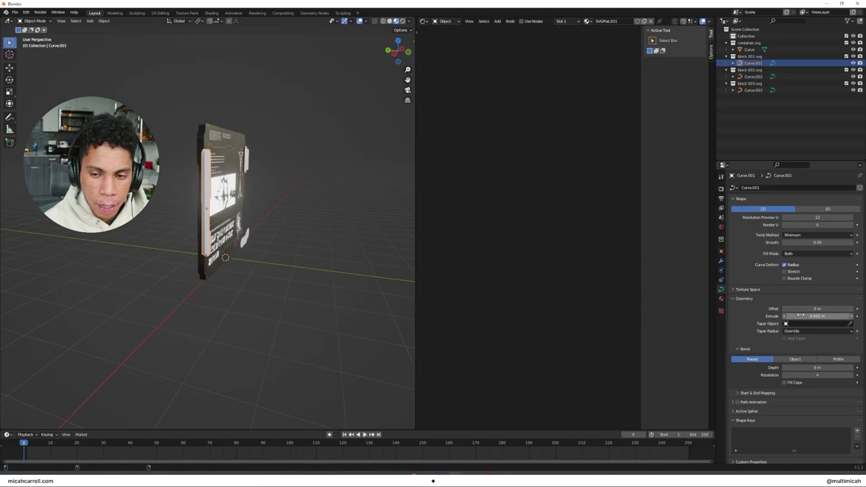
middle_drag(333, 253, 271, 253)
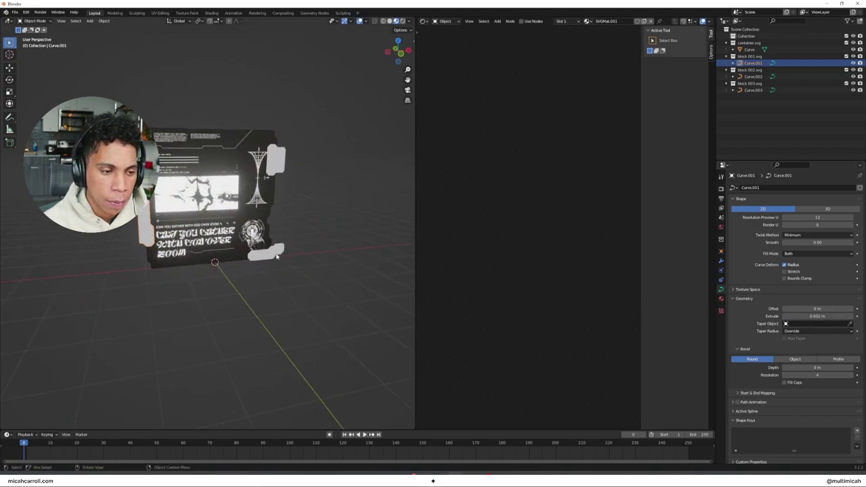
click(267, 253)
drag(818, 317, 818, 316)
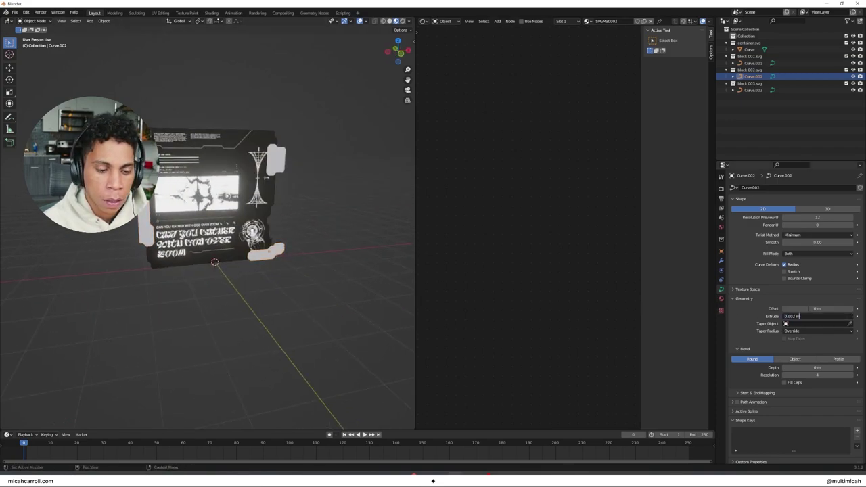
key(Return)
Set the geometry extrude of the block 003 curve to 0.002 m.
click(276, 161)
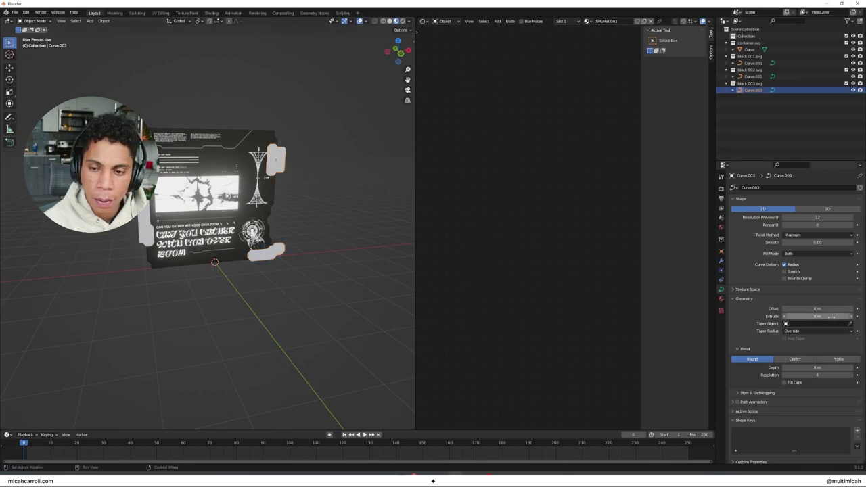
click(832, 317)
text(0.002 m)
key(Return)
click(305, 308)
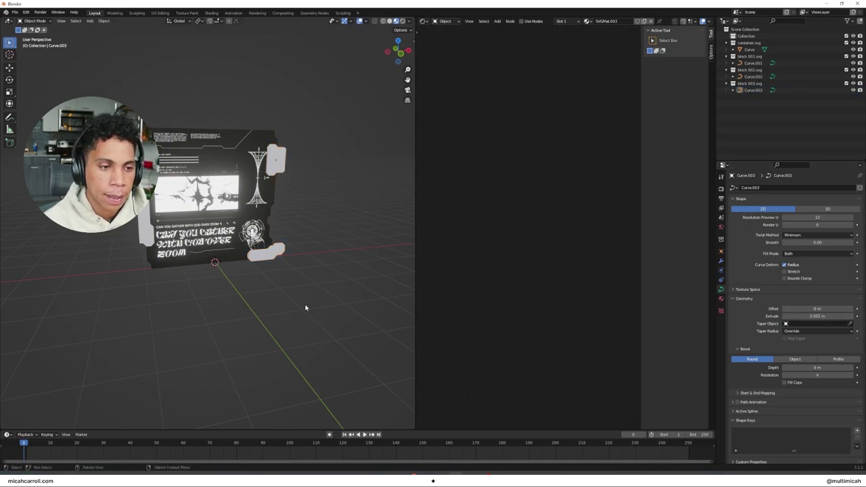
Unlink the imported SVG materials from blocks 003, 002 and 001.
click(276, 249)
click(753, 63)
click(320, 160)
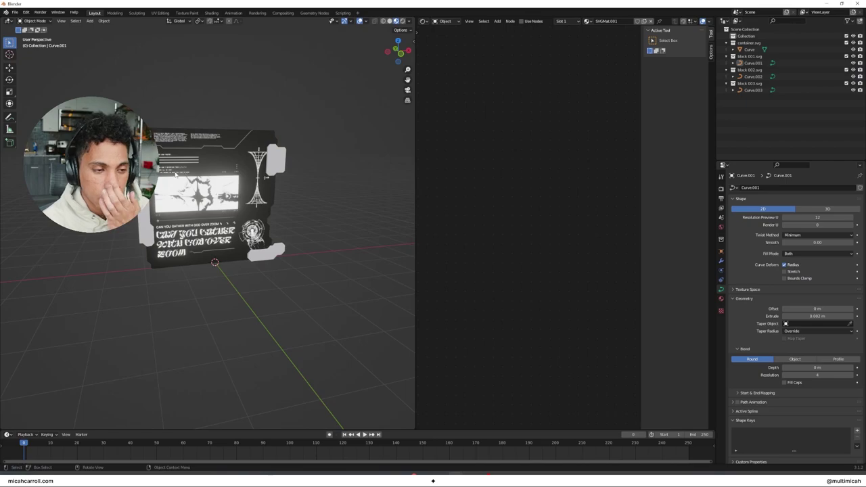
click(279, 155)
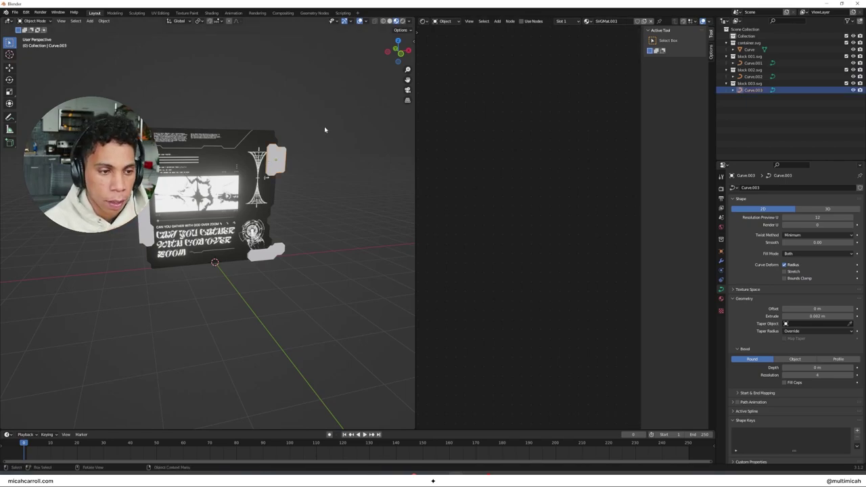
click(653, 21)
click(280, 258)
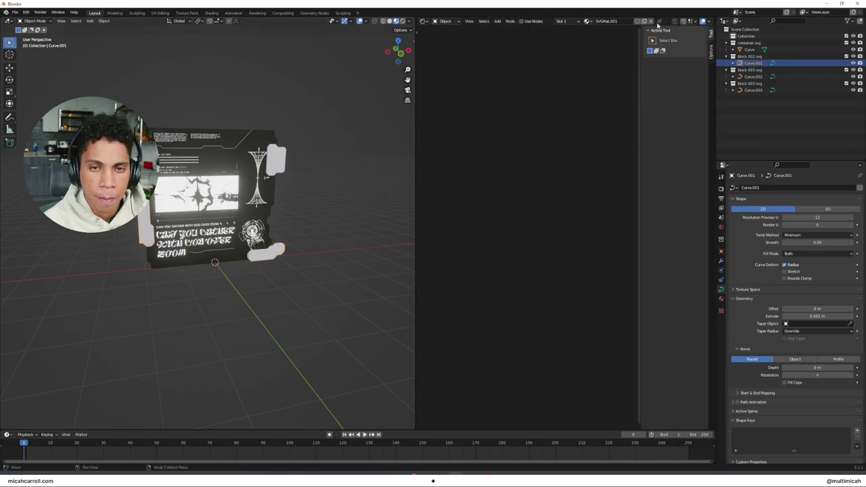
click(654, 22)
Create a new material on block 001 and name it extruding-faces.
click(145, 232)
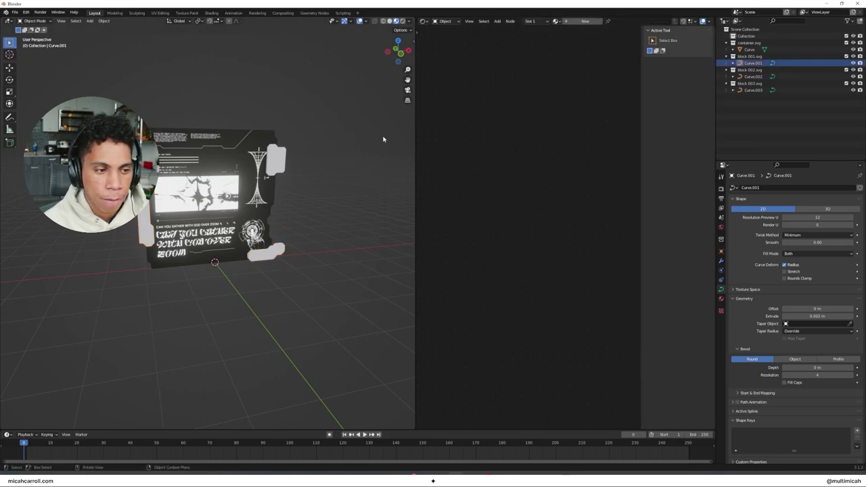
click(586, 21)
click(606, 21)
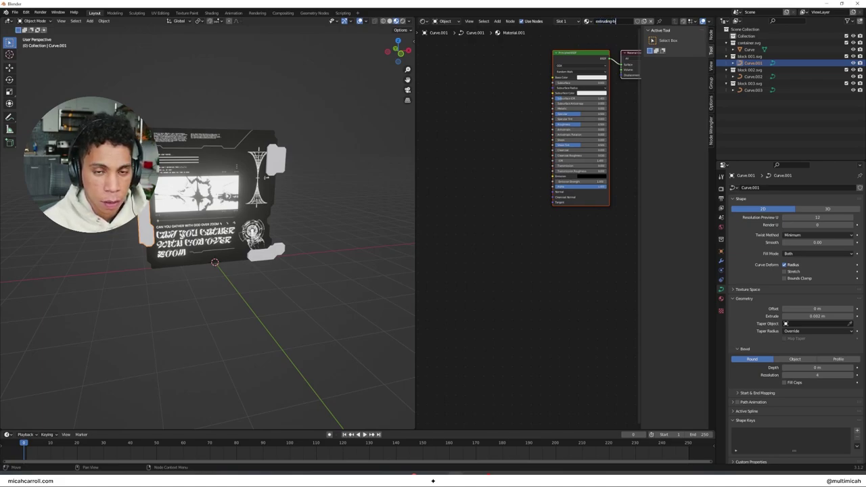
click(541, 143)
Raise the extruding-faces material's Metallic value slightly, lower its Roughness, and check the blocks up close.
middle_drag(318, 264, 281, 264)
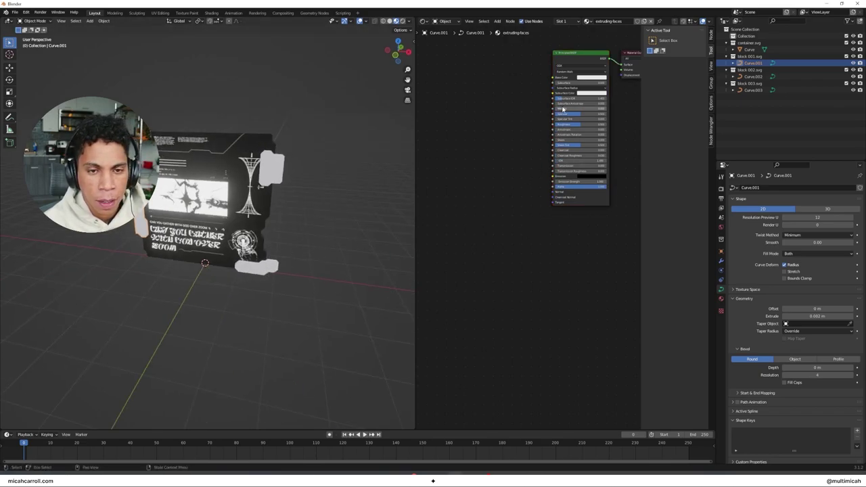
drag(561, 108, 564, 109)
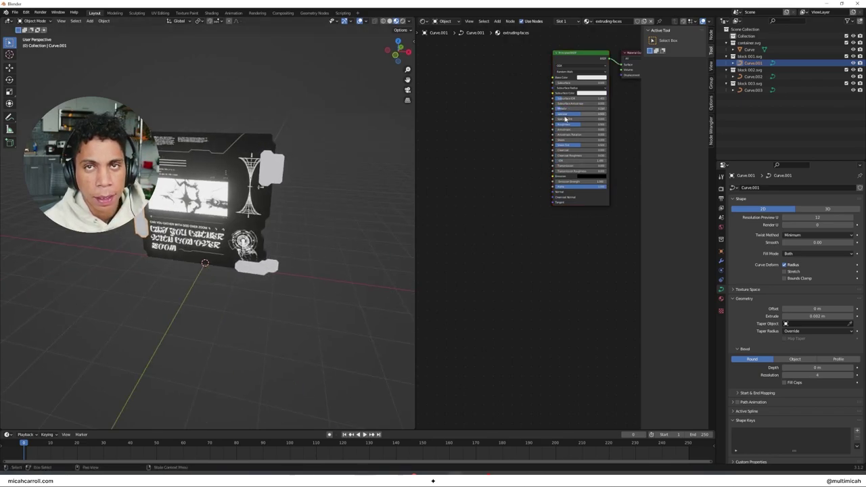
middle_drag(213, 254, 264, 251)
scroll(264, 250, up, 4)
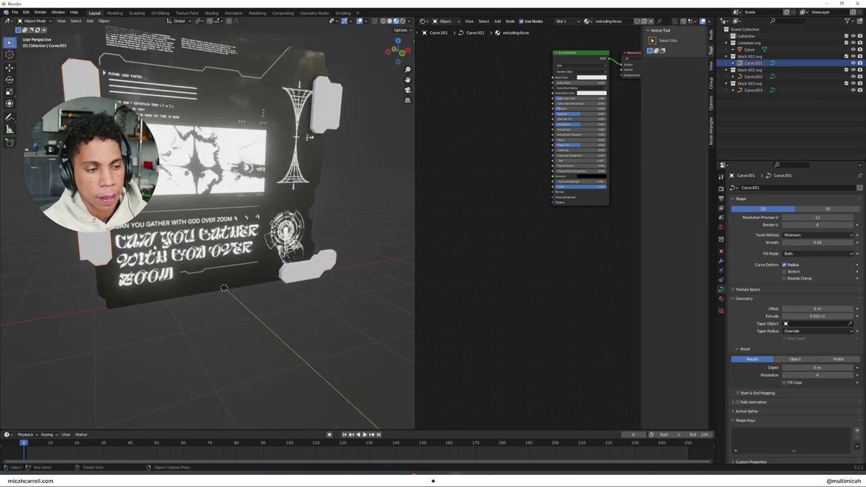
scroll(303, 230, down, 1)
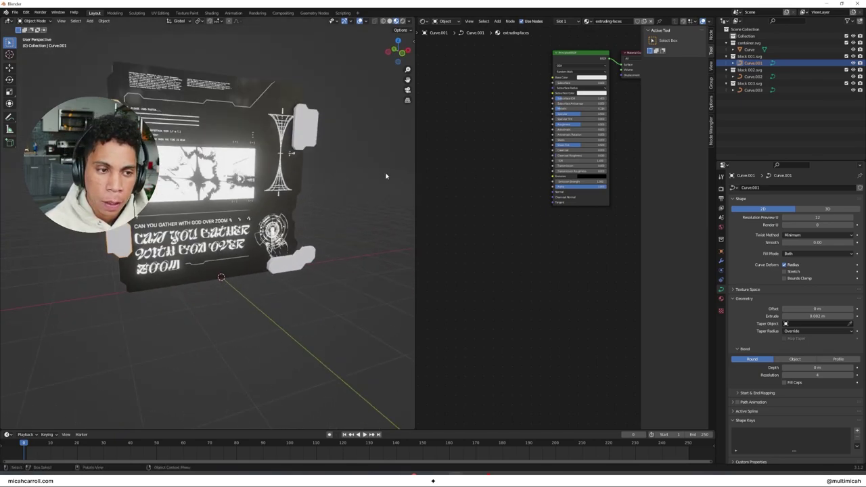
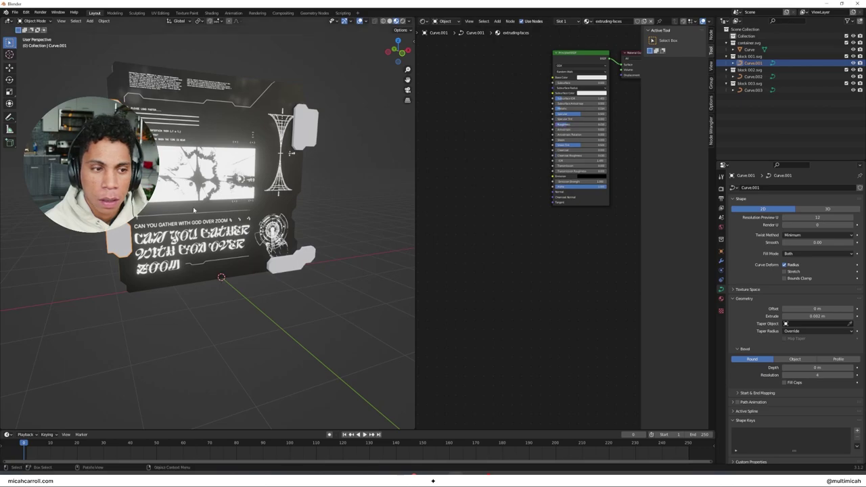
Switch the 3D viewport to Rendered shading.
key(z)
click(266, 209)
key(z)
click(268, 169)
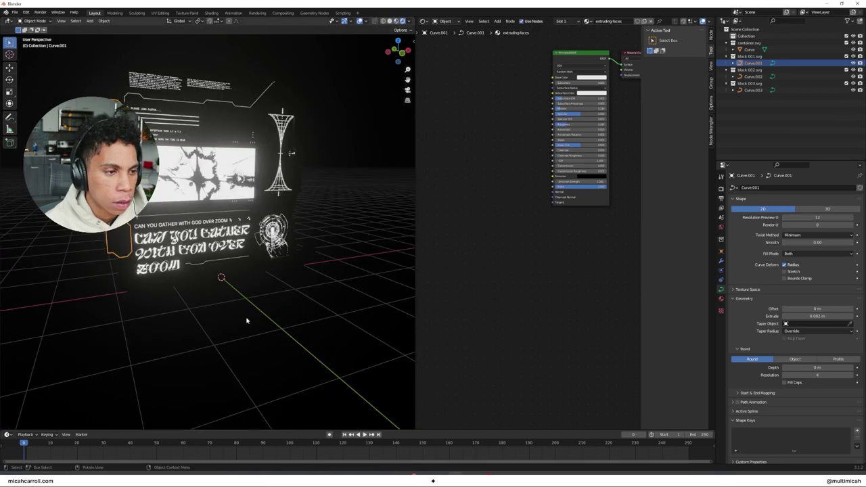
click(251, 320)
Give block 001's extruding-faces material a bright hot pink emission colour and raise its emission strength.
click(125, 207)
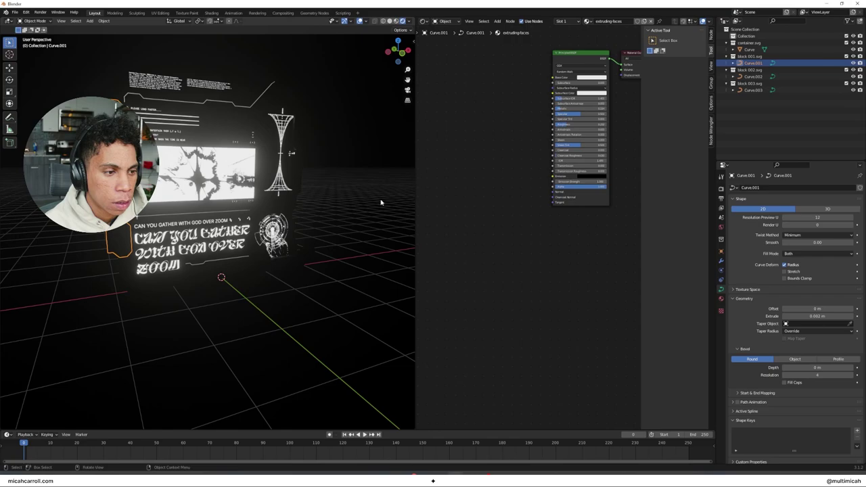
click(591, 177)
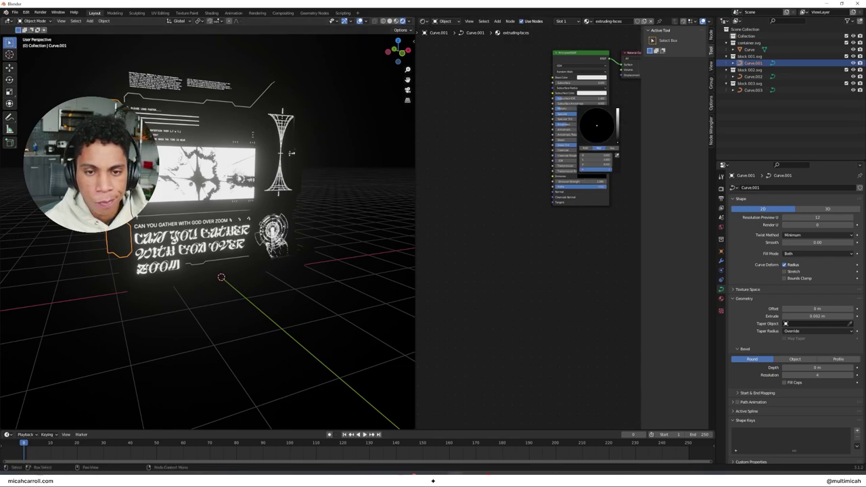
drag(618, 141, 618, 109)
mouse_move(599, 126)
mouse_down()
mouse_move(598, 140)
mouse_move(588, 121)
mouse_move(604, 141)
mouse_up()
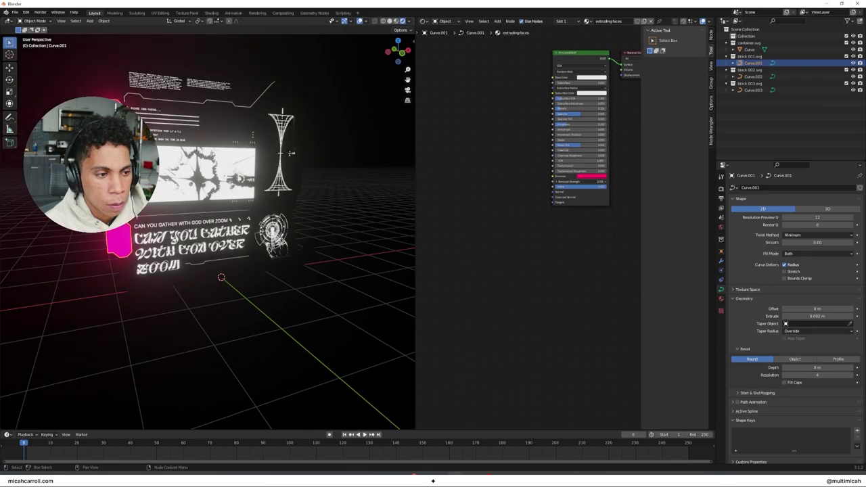
Assign the existing extruding-faces material to block 003 and block 002.
middle_drag(354, 249, 333, 249)
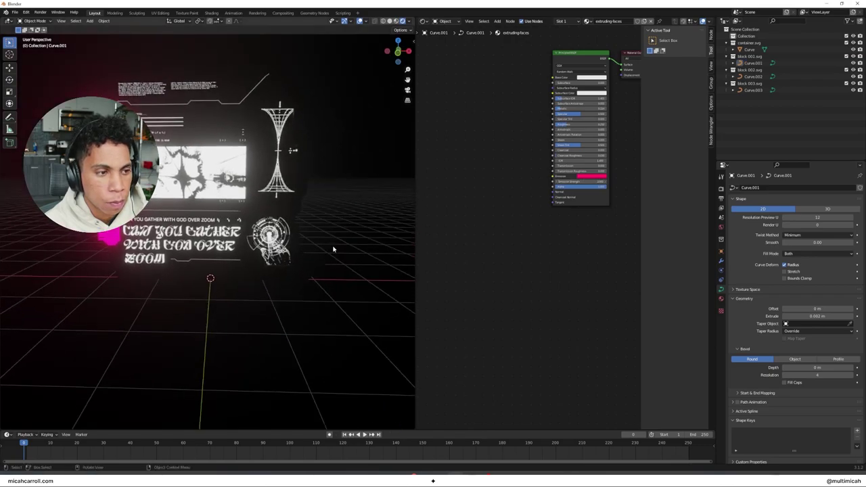
click(308, 127)
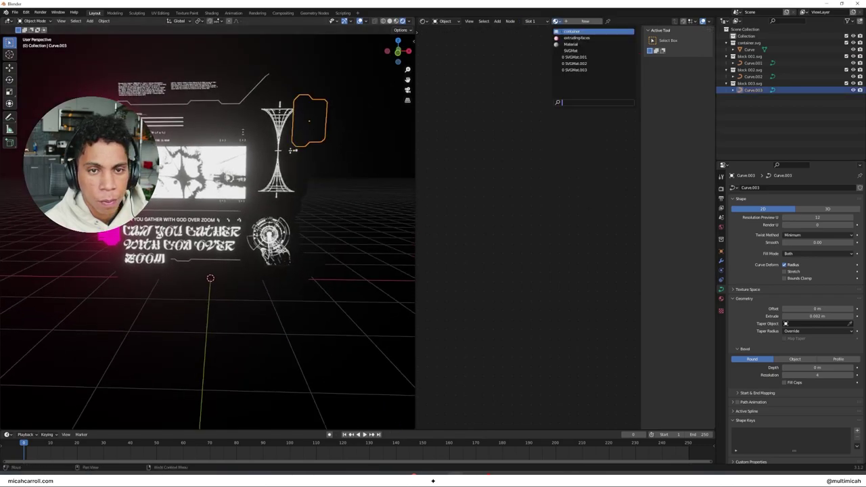
click(577, 38)
click(286, 278)
click(287, 278)
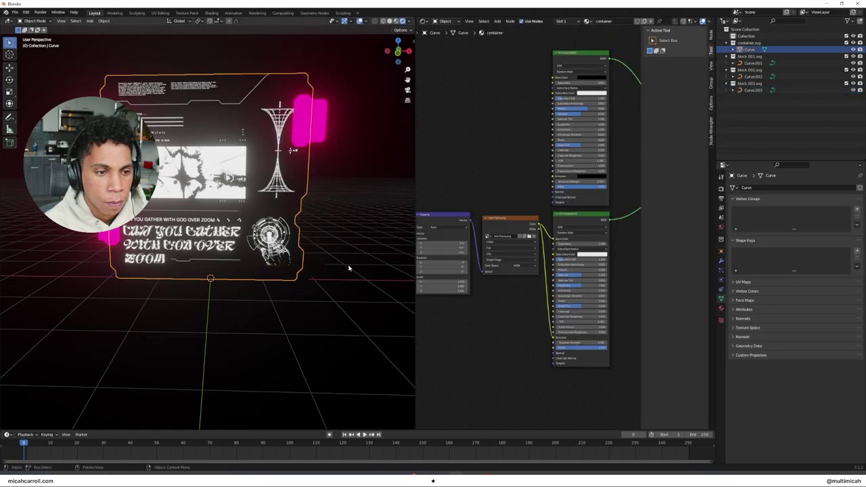
click(309, 275)
click(558, 22)
click(575, 38)
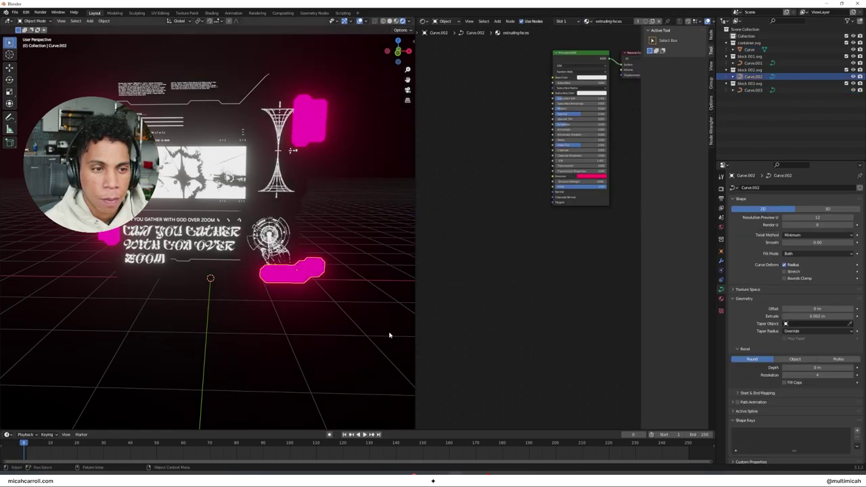
click(377, 346)
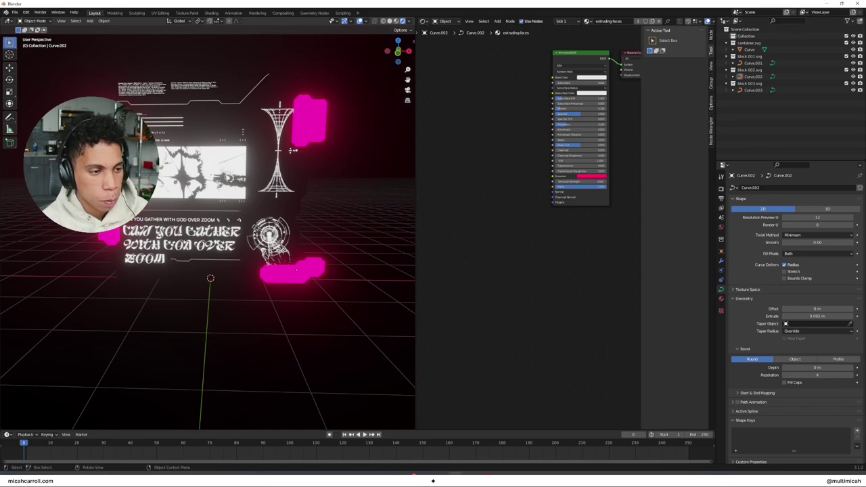
Change the extruding-faces emission colour to white and check the glowing blocks from several angles.
click(110, 237)
click(588, 177)
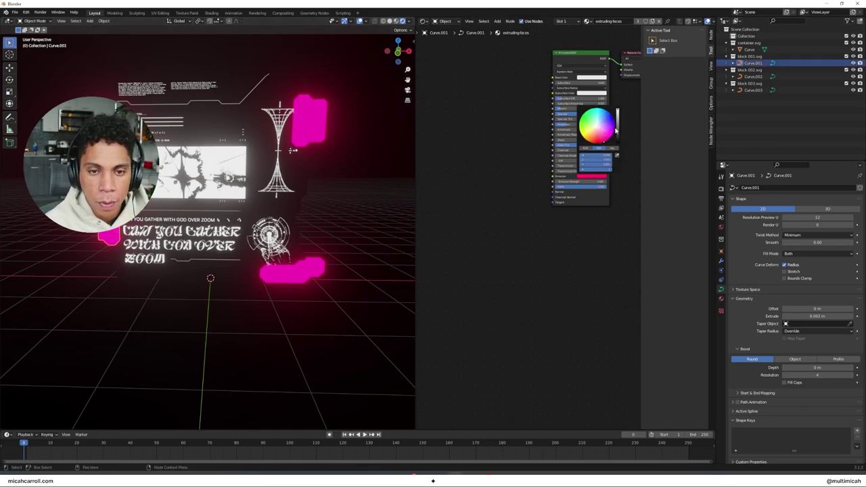
click(595, 127)
click(296, 298)
middle_drag(296, 298, 299, 280)
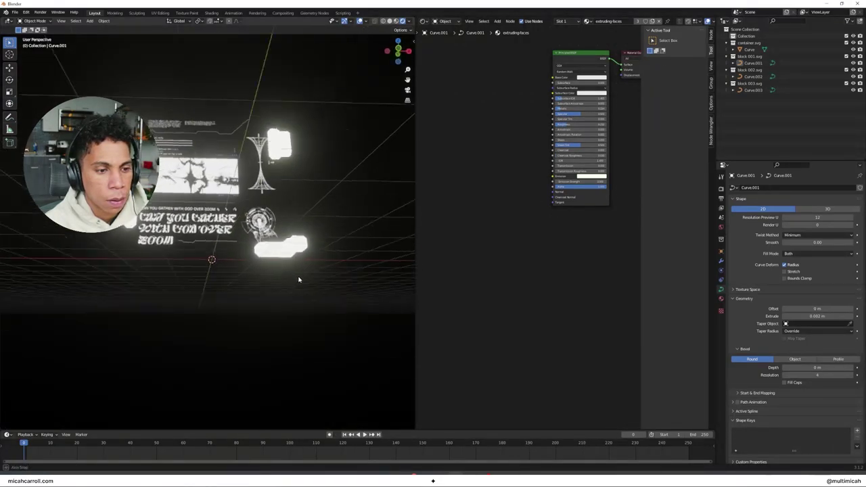
middle_drag(298, 280, 296, 257)
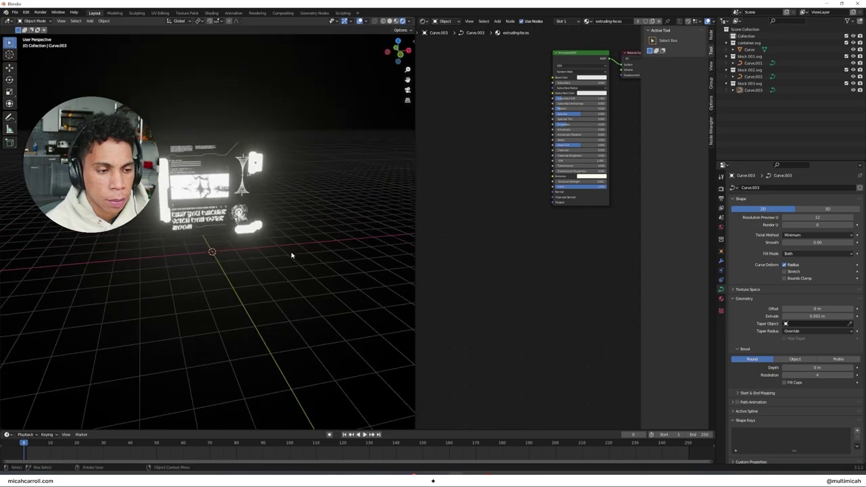
Add a camera to the scene and raise it along the Z axis to the height of the container.
key(grave)
click(321, 228)
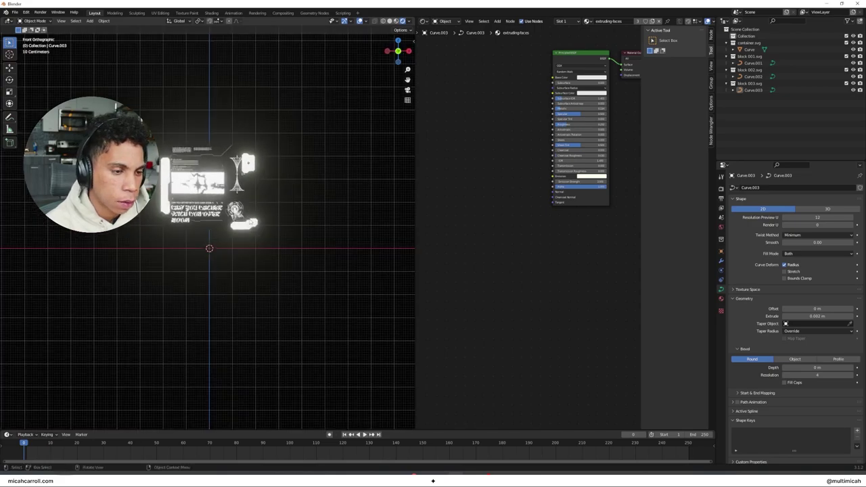
key(shift+a)
click(284, 321)
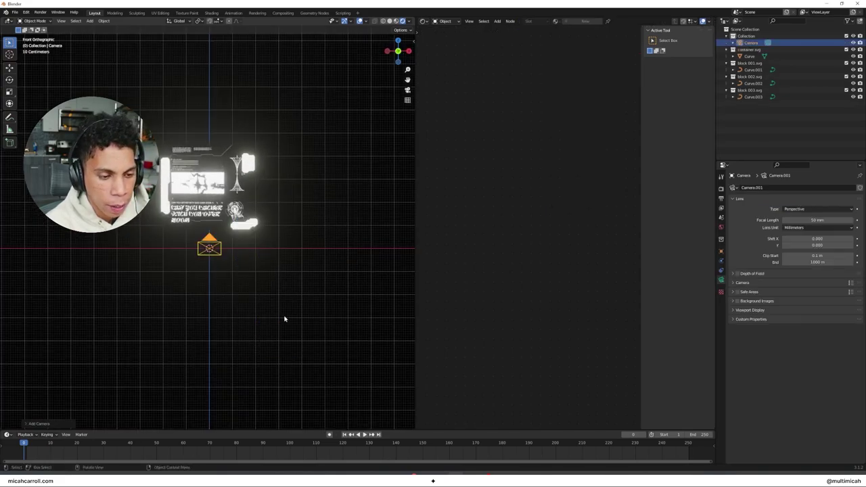
middle_drag(284, 320, 242, 338)
key(g)
key(z)
click(244, 284)
middle_drag(244, 284, 302, 294)
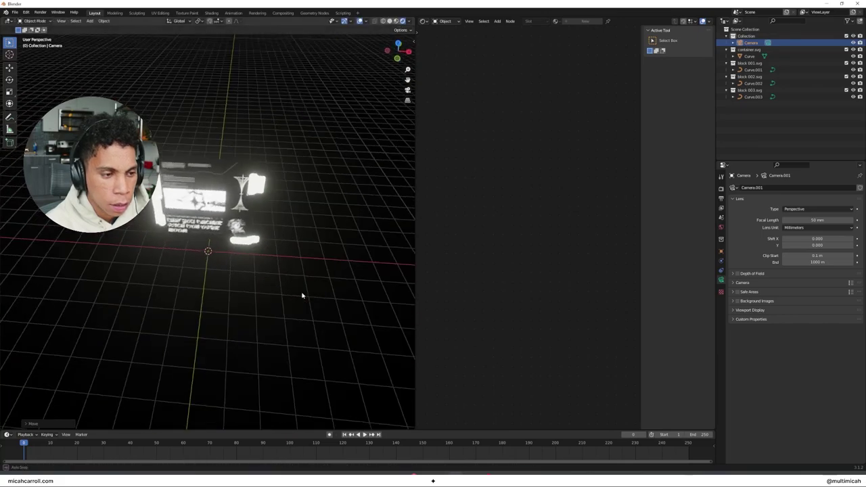
Look through the camera and pull it back along the Y axis until the container and all blocks fit in the frame.
key(g)
key(y)
click(291, 413)
key(grave)
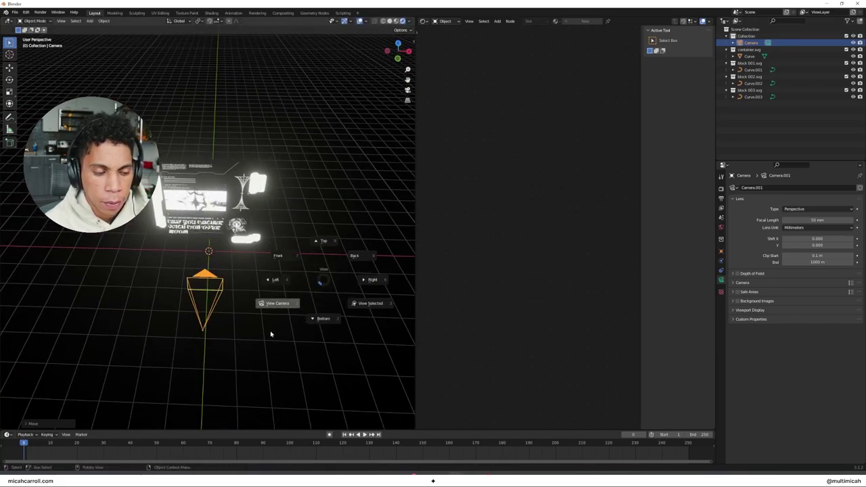
click(251, 344)
key(g)
key(y)
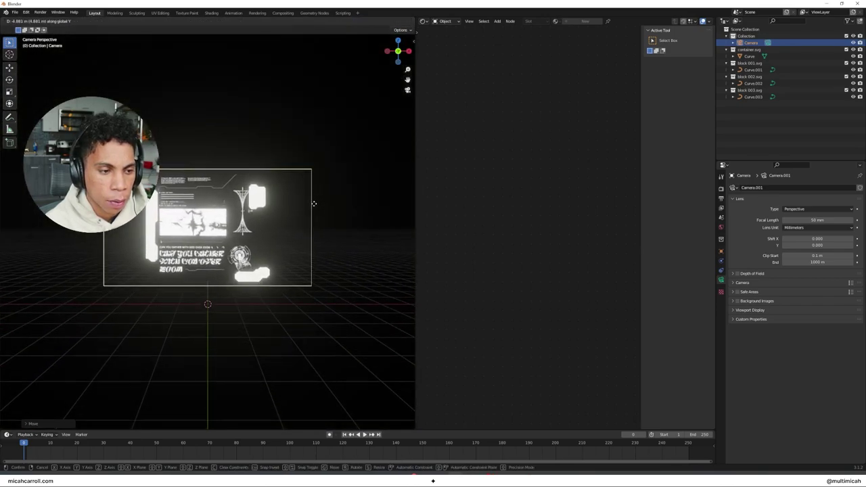
click(318, 200)
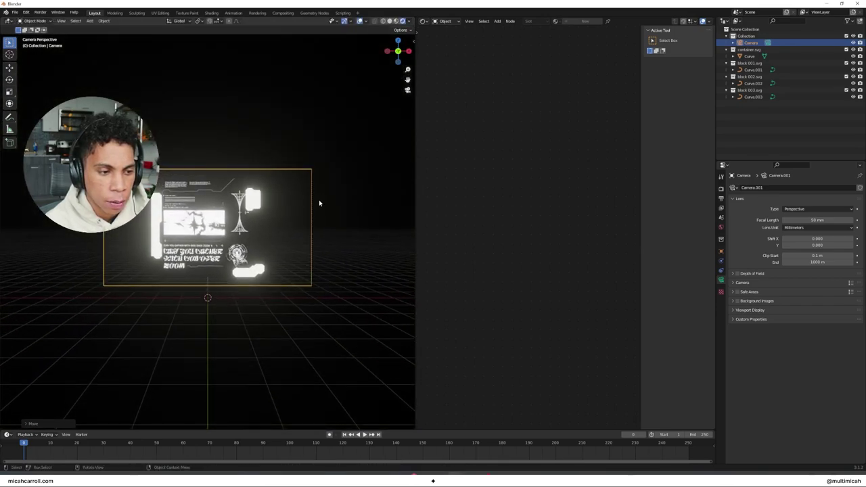
click(257, 201)
click(259, 273)
click(147, 235)
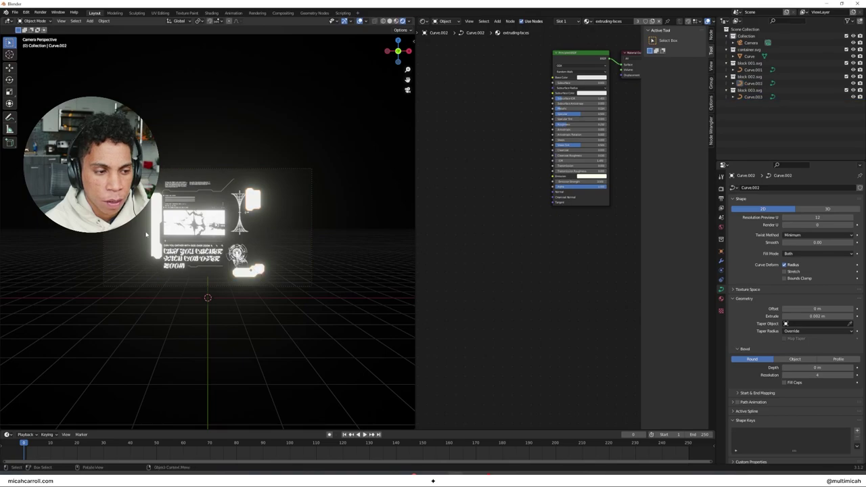
scroll(237, 263, up, 4)
scroll(237, 263, down, 1)
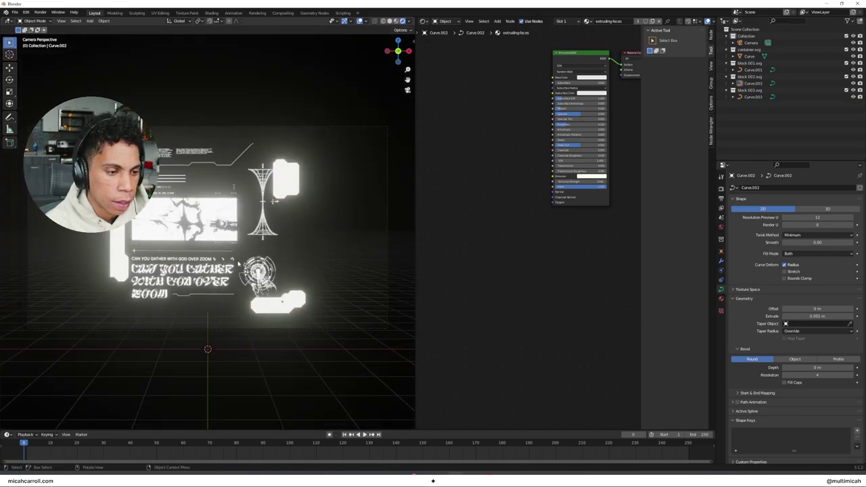
click(119, 262)
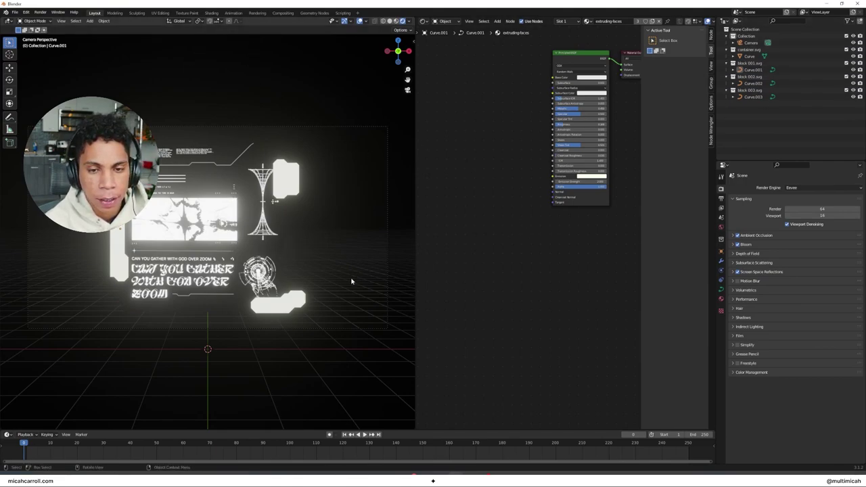
drag(332, 141, 69, 333)
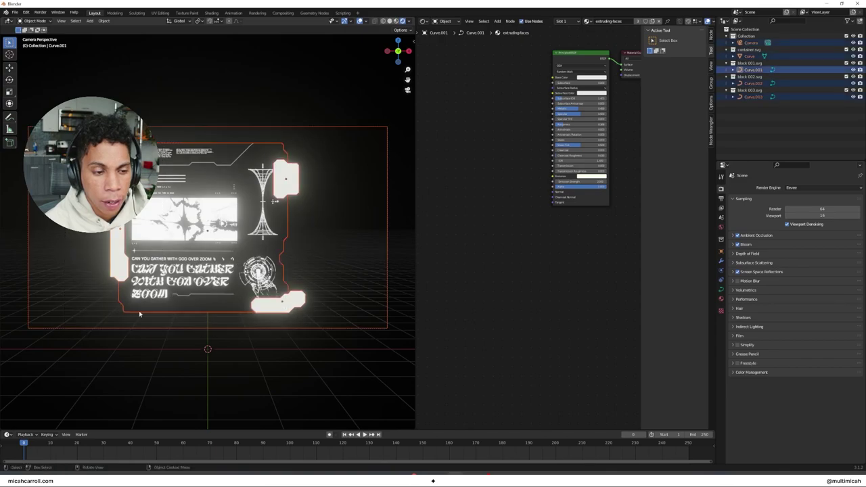
Parent the curves of block 001, block 002 and block 003 to the container's curve object.
click(753, 56)
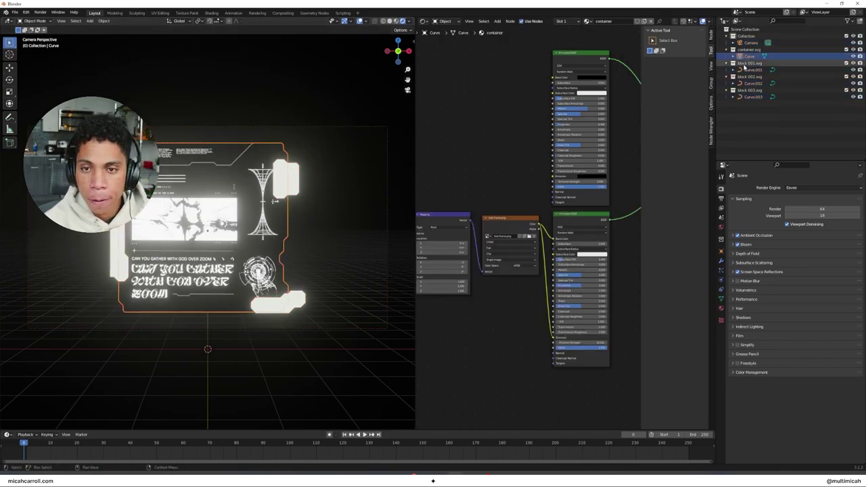
click(750, 98)
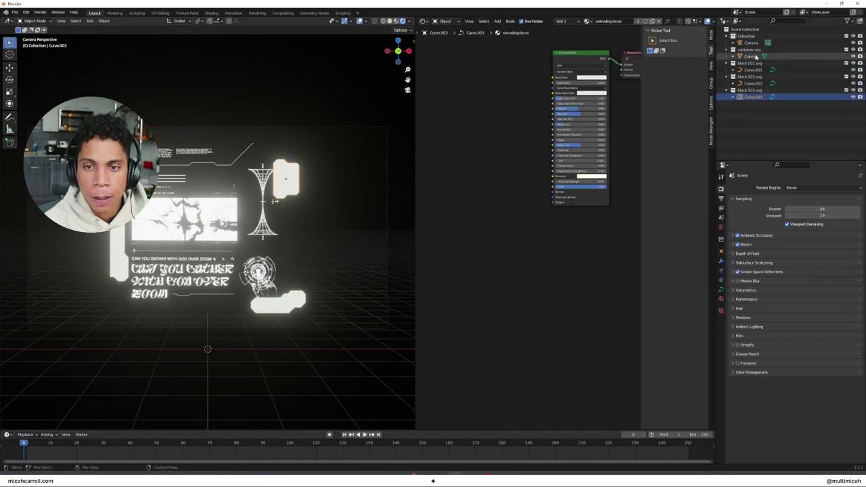
click(757, 57)
click(757, 50)
click(751, 57)
click(753, 71)
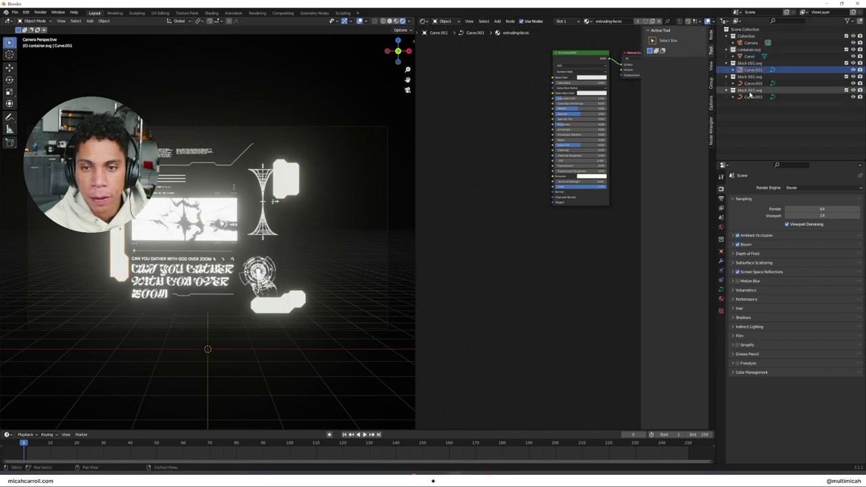
click(754, 98)
ctrl+click(753, 83)
ctrl+click(756, 71)
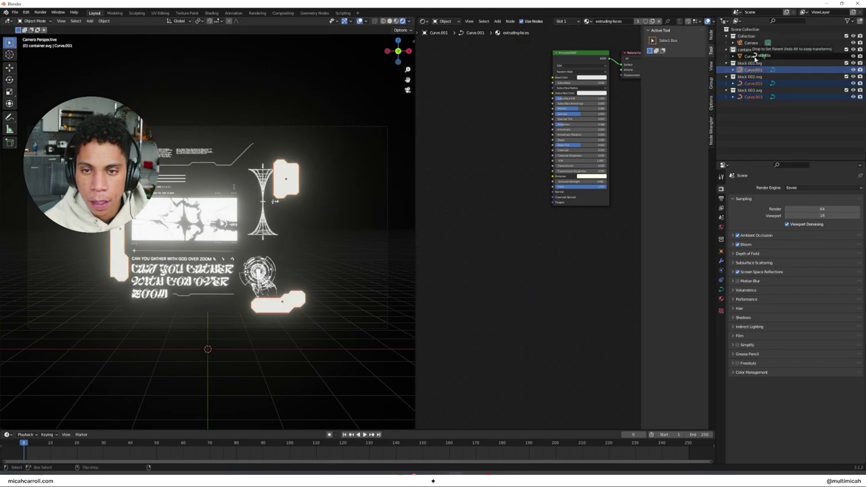
click(746, 57)
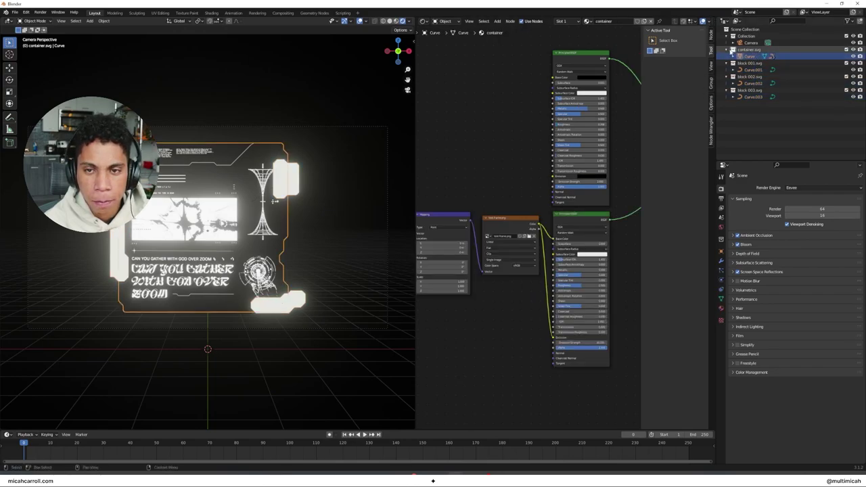
Collapse the container, block 001, block 002 and block 003 collections in the Outliner.
click(742, 50)
click(727, 49)
click(727, 57)
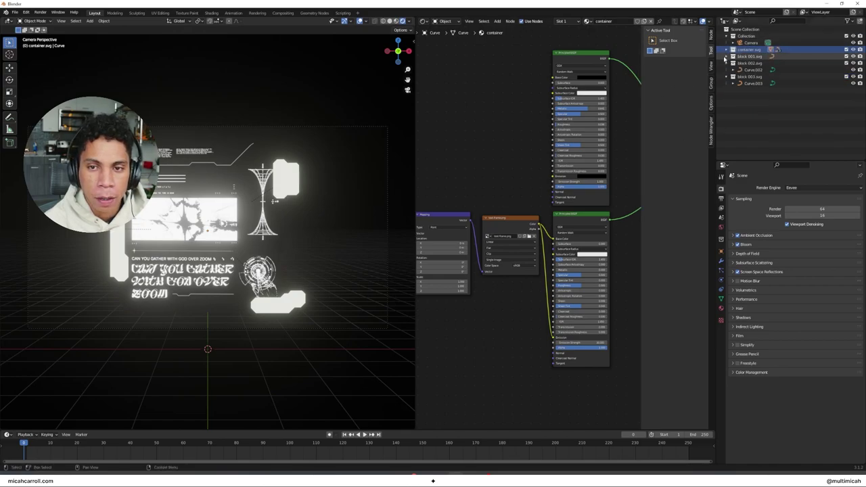
click(727, 64)
click(727, 71)
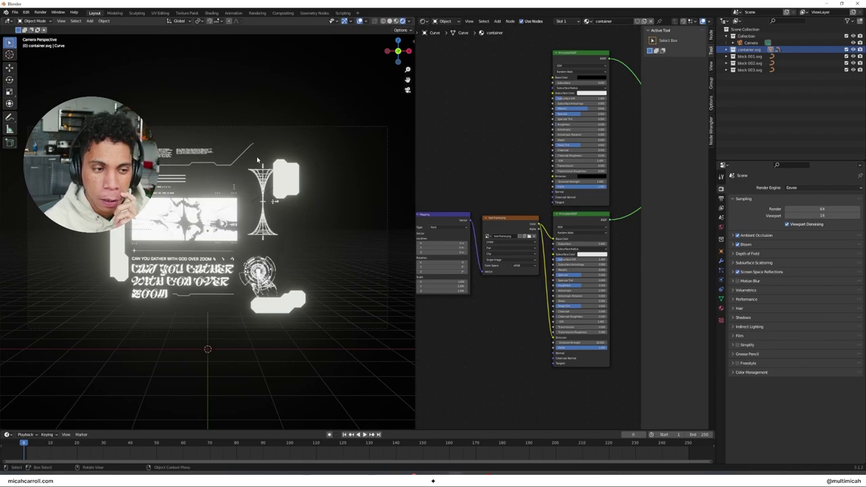
click(258, 160)
key(r)
key(z)
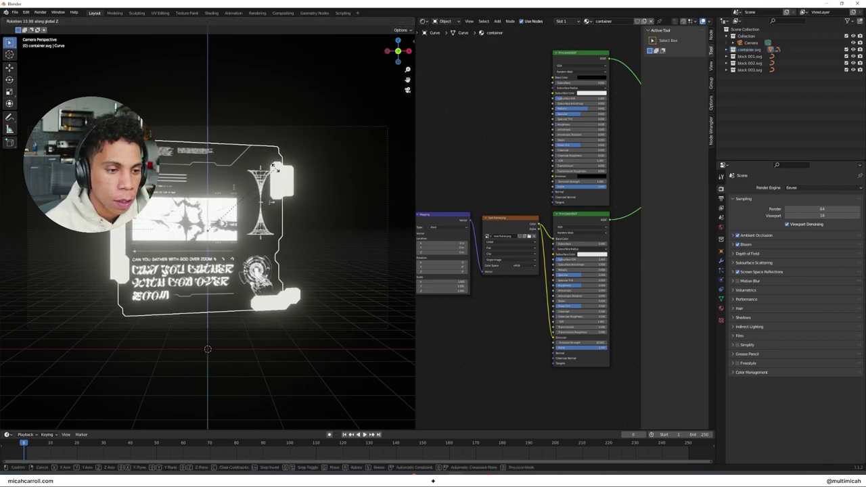
key(Escape)
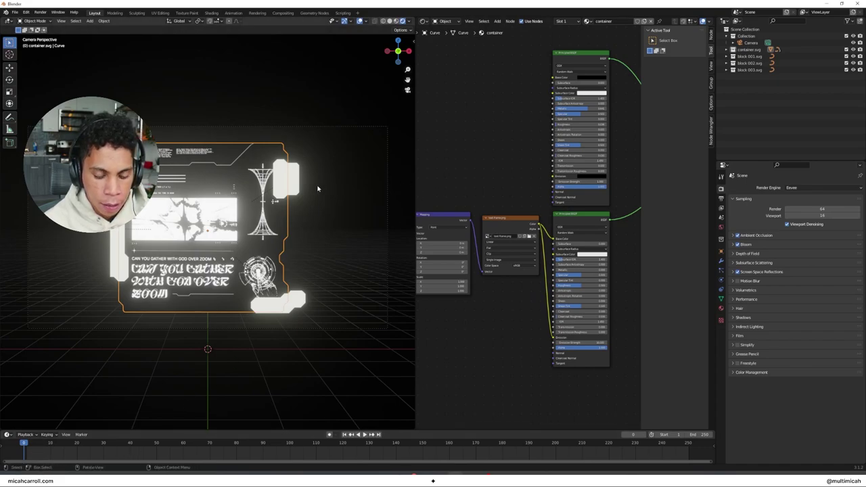
Show the container's transform values and insert a single keyframe on its Z rotation at frame 0.
key(n)
mouse_move(367, 91)
mouse_down()
mouse_move(380, 91)
mouse_move(372, 84)
mouse_move(370, 97)
mouse_move(378, 97)
mouse_up()
key(ctrl+z)
key(ctrl+z)
key(ctrl+z)
right_click(370, 98)
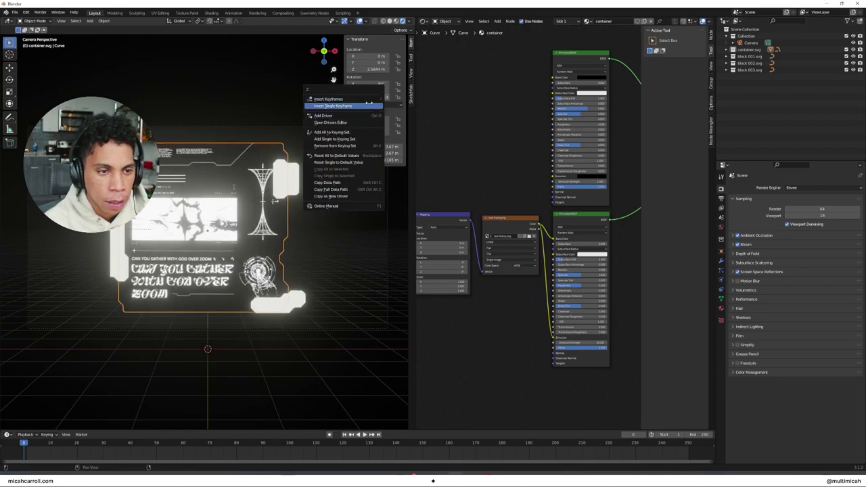
click(369, 105)
Insert a single keyframe on the container's Z rotation at frame 250, keeping it at 0°.
key(shift+Right)
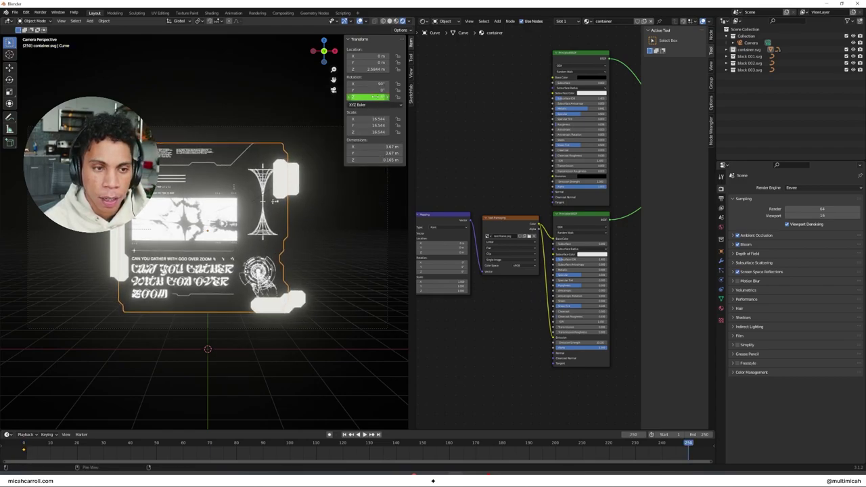
right_click(369, 96)
click(369, 105)
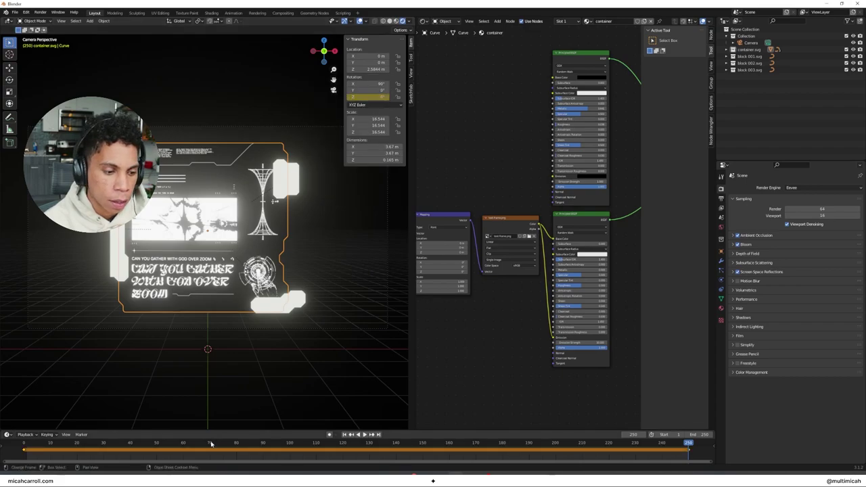
Set the container's Z rotation to 20° at frame 100 and keyframe it.
drag(211, 444, 301, 445)
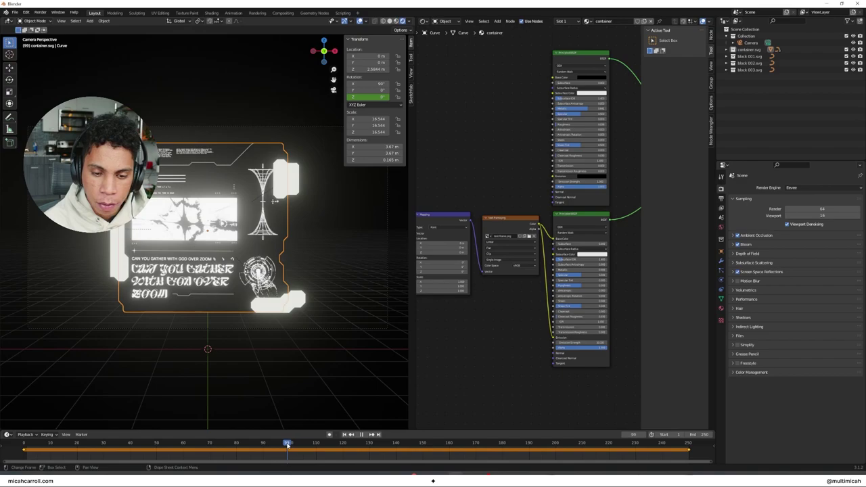
drag(370, 97, 412, 97)
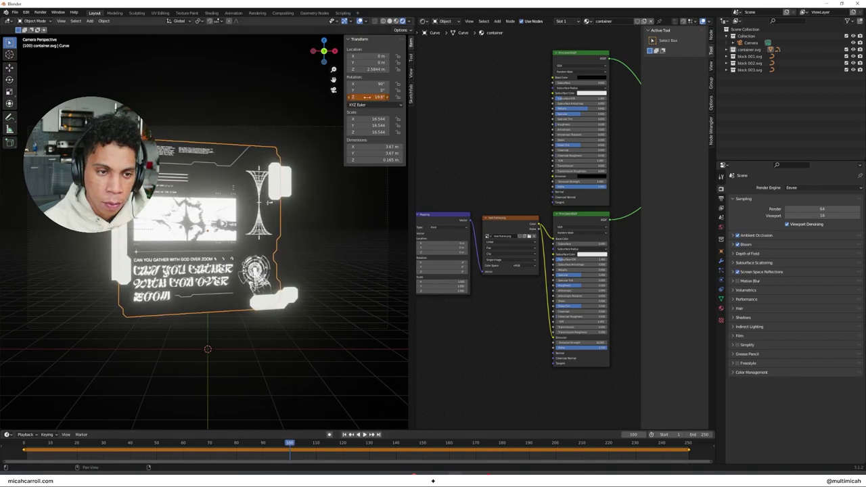
click(368, 97)
text(20)
key(Return)
right_click(366, 97)
click(364, 96)
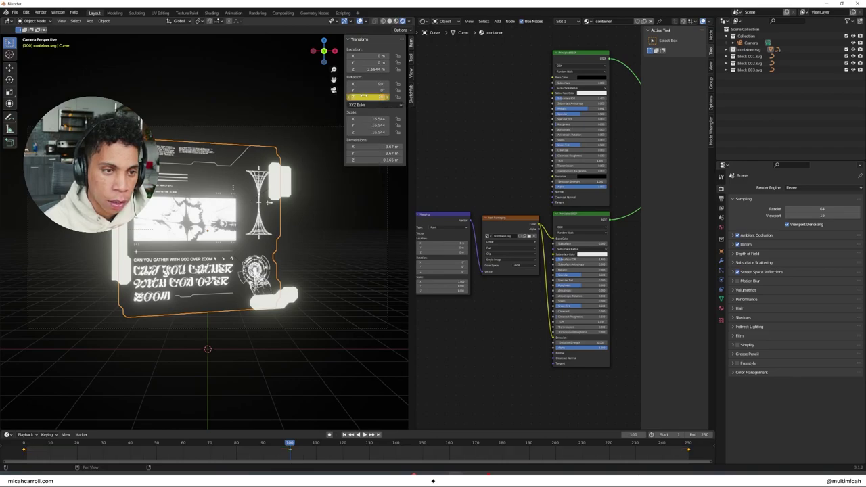
Turn the container the opposite way about Z at frame 170, keyframe that rotation and return to frame 0.
click(555, 445)
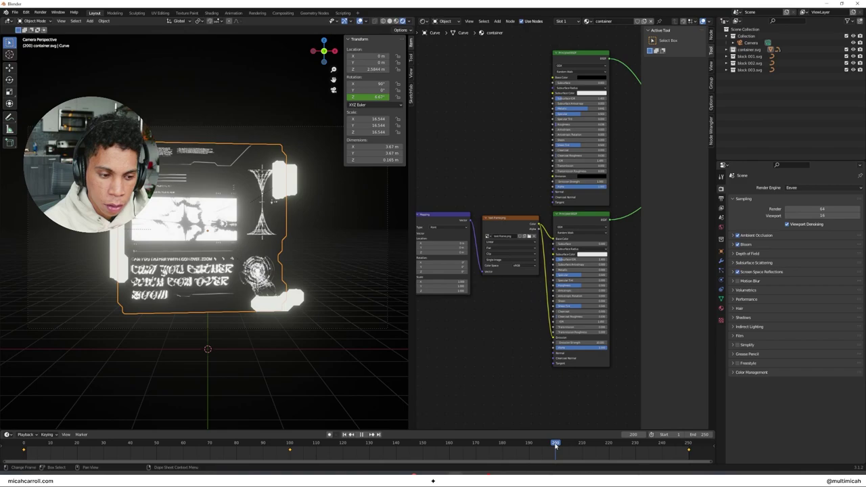
drag(555, 445, 478, 445)
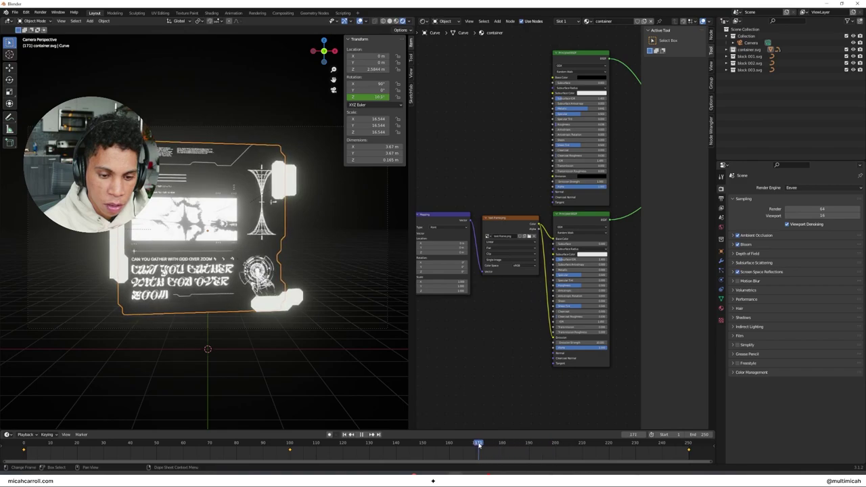
click(377, 98)
key(Return)
right_click(378, 98)
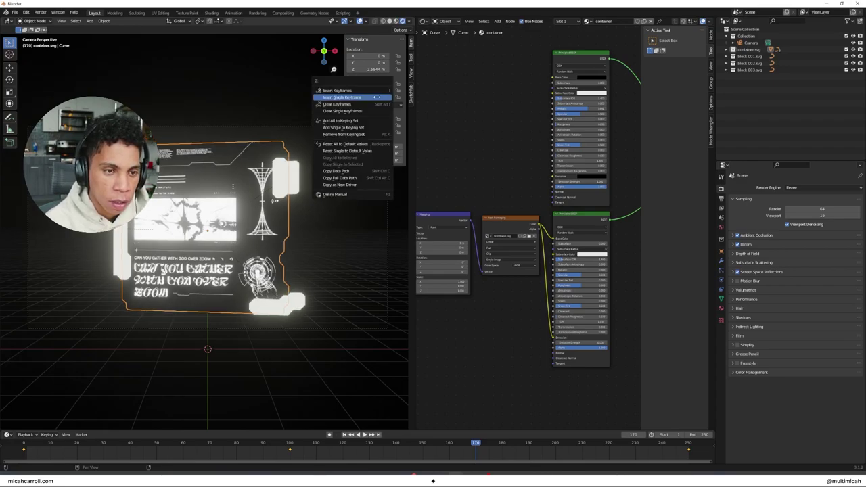
click(377, 97)
mouse_move(20, 449)
mouse_down()
mouse_move(8, 467)
mouse_move(329, 462)
mouse_move(31, 455)
mouse_up()
key(Escape)
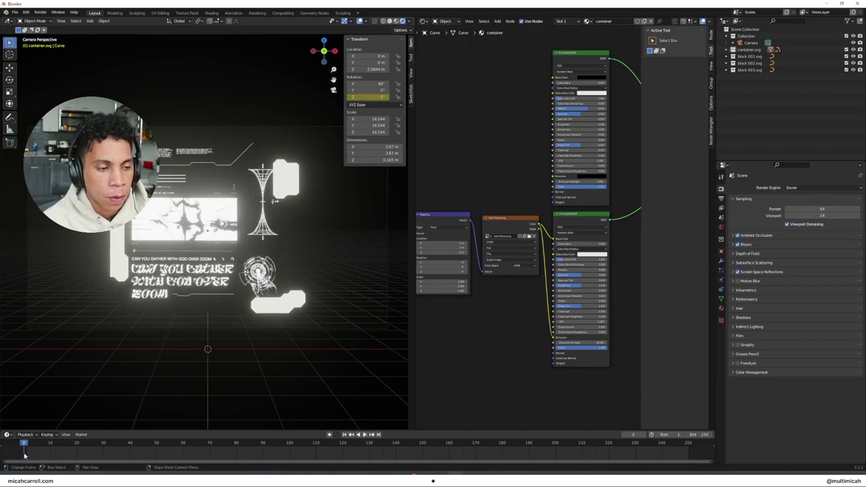
Enable nodes in the Compositing workspace and move the Render Layers node away from the Composite node.
click(283, 13)
click(76, 23)
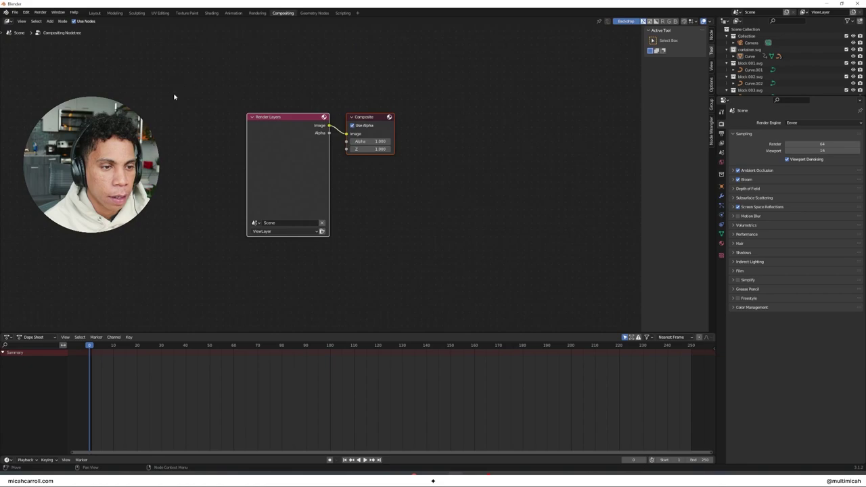
click(175, 95)
drag(297, 124, 148, 123)
click(320, 187)
key(shift+a)
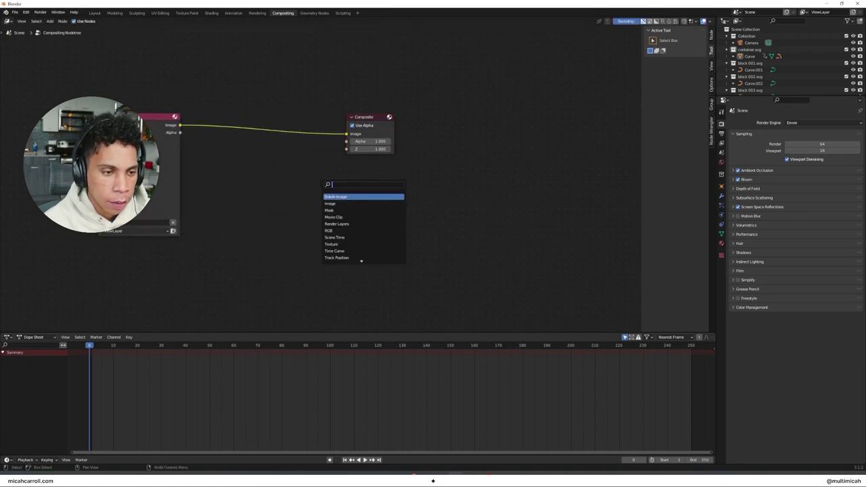
key(Escape)
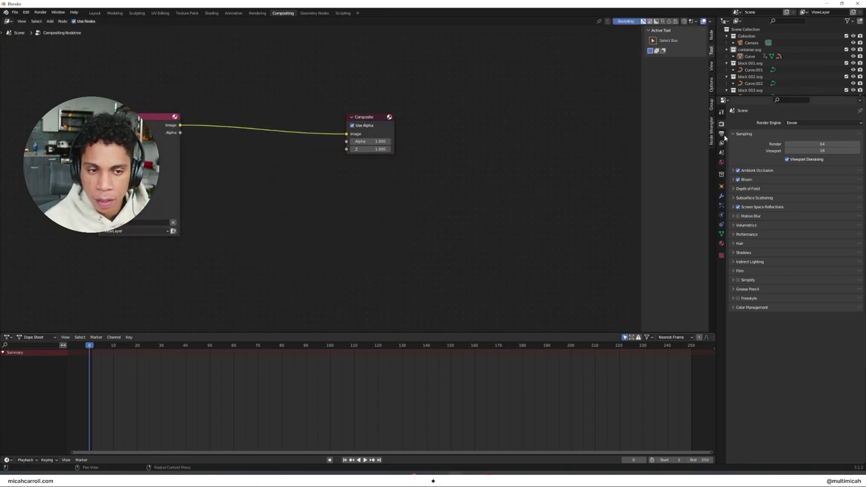
Add a Texture node above the Render Layers node in the compositor.
click(723, 135)
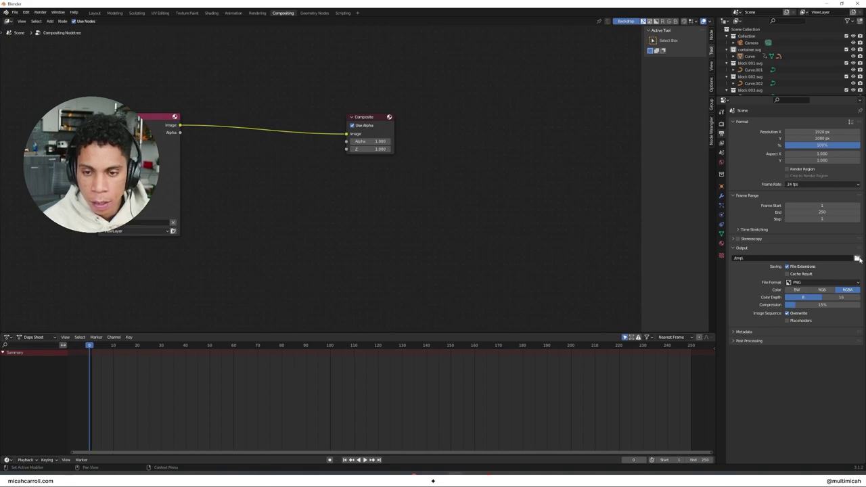
key(shift+a)
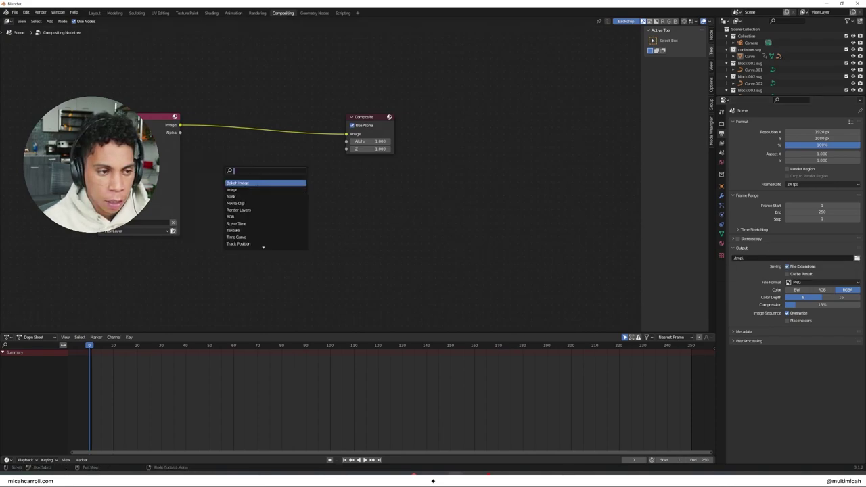
text(textur)
key(Return)
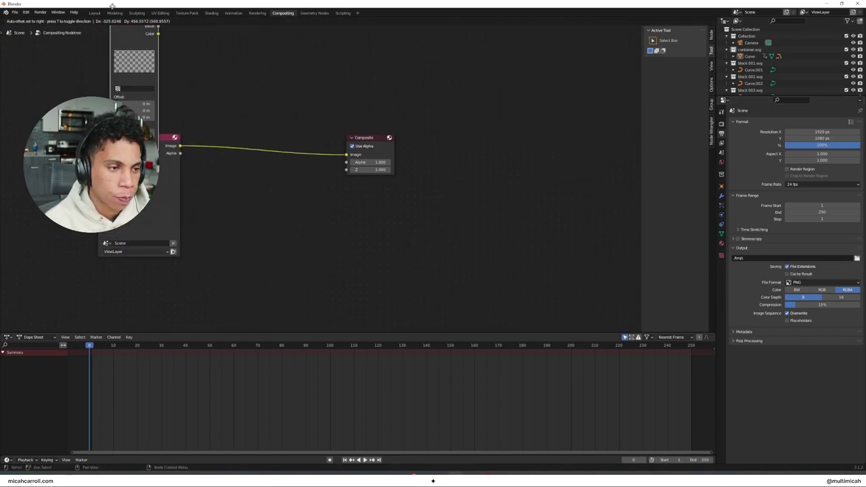
click(131, 60)
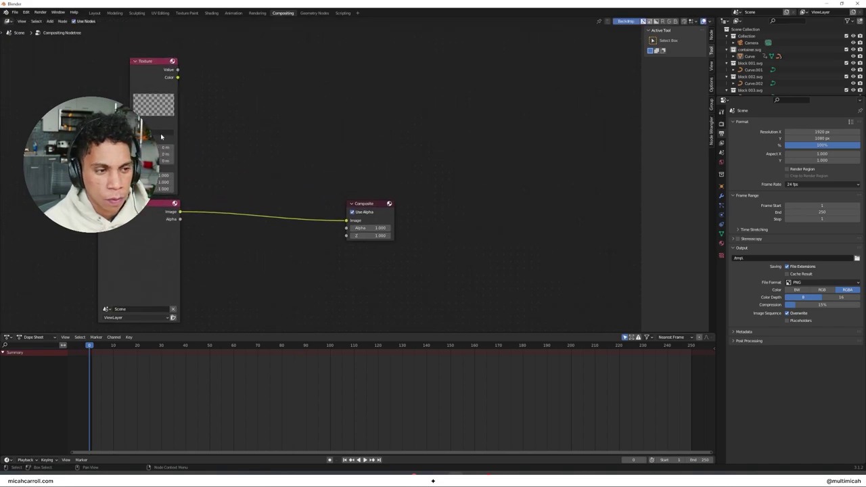
Create a Clouds texture, reduce its size to 0.000 and assign it to the Texture node.
click(722, 257)
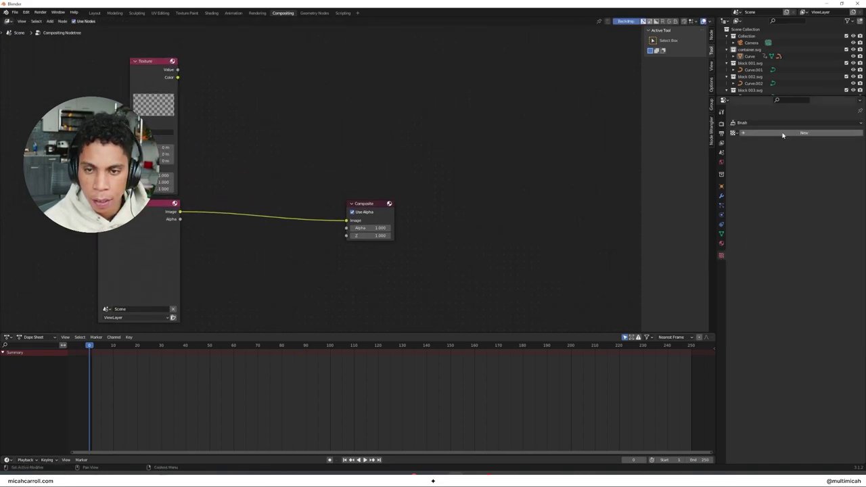
click(783, 131)
click(787, 143)
click(782, 165)
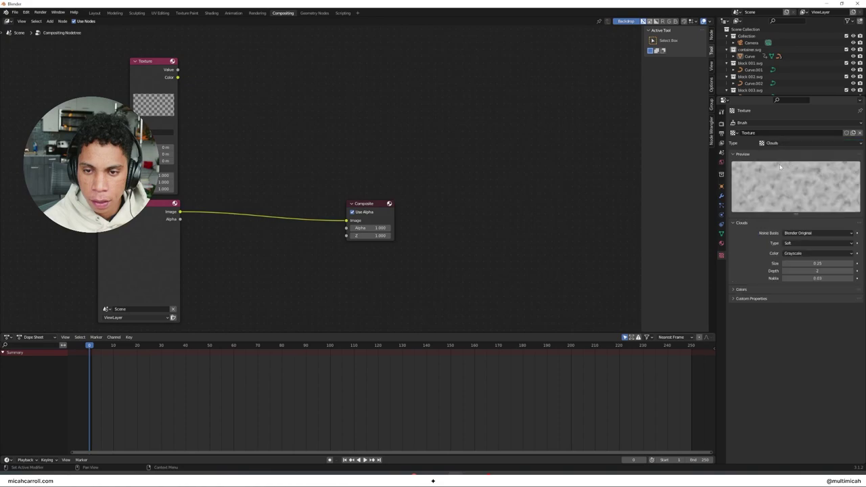
drag(819, 263, 785, 262)
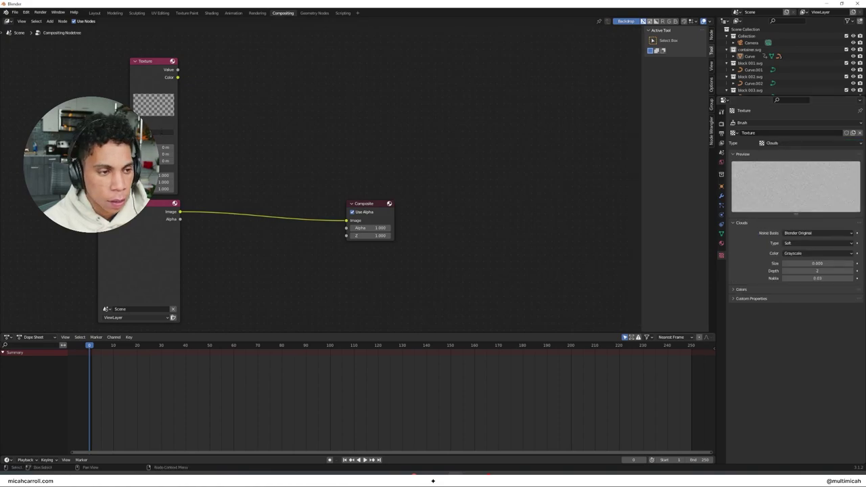
click(138, 132)
Insert a Mix node between Render Layers and Composite, feed the texture color into its second image input and set blending to Overlay.
key(shift+a)
text(s)
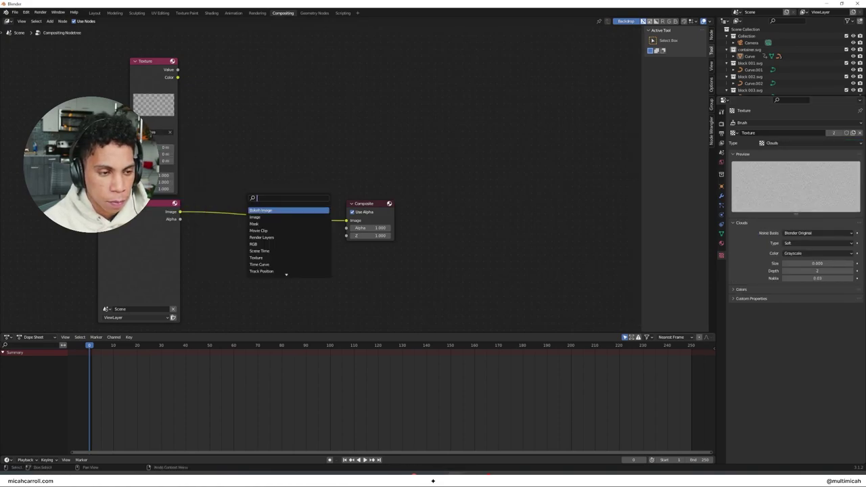
text(mix)
key(Return)
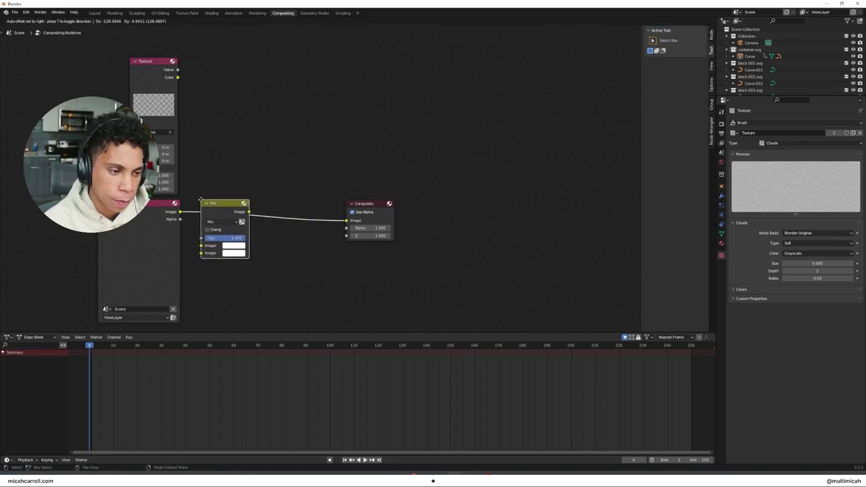
click(199, 200)
drag(178, 78, 207, 254)
click(234, 225)
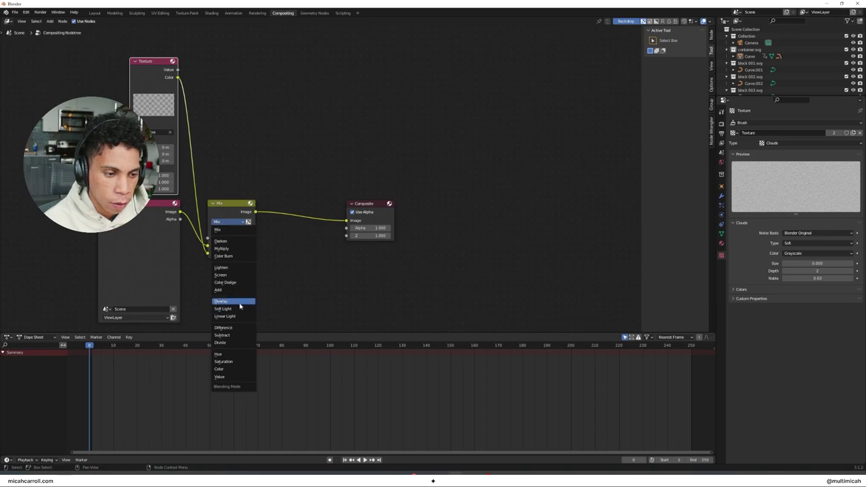
click(227, 303)
Set the render output path to tutorial.mp4 in the exports folder of the 176. Experimentation - safehaven style project.
click(723, 133)
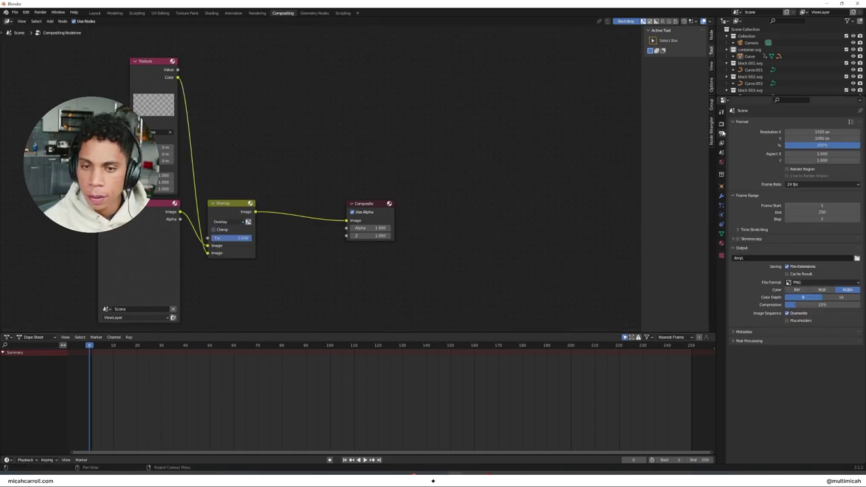
click(858, 259)
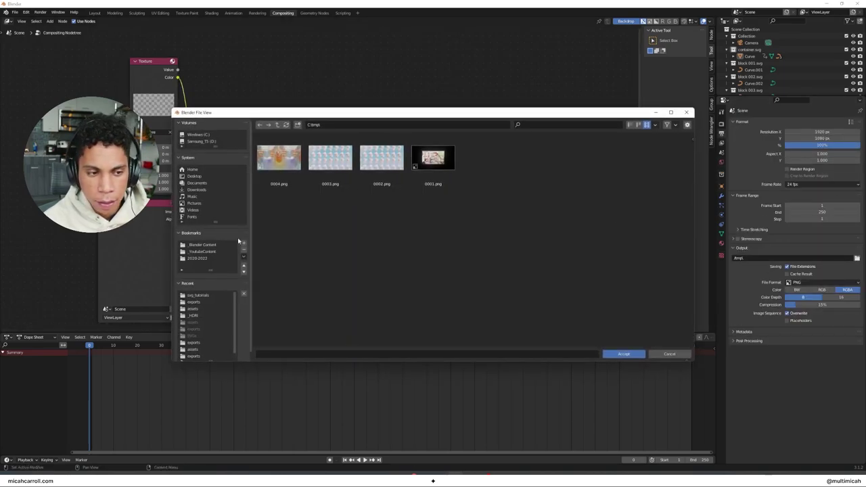
click(208, 259)
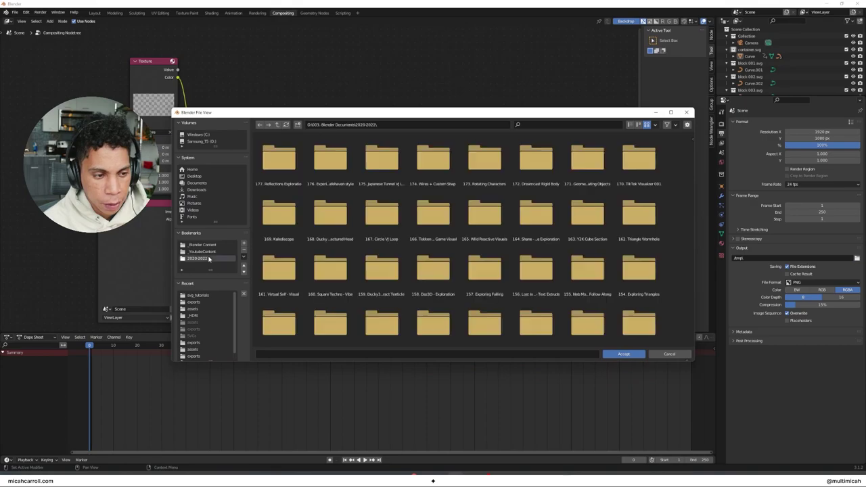
double_click(330, 157)
double_click(277, 164)
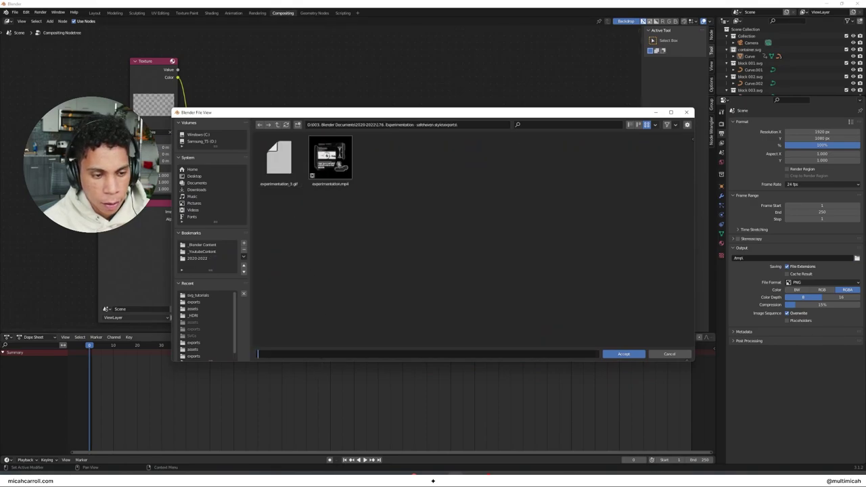
text(tu)
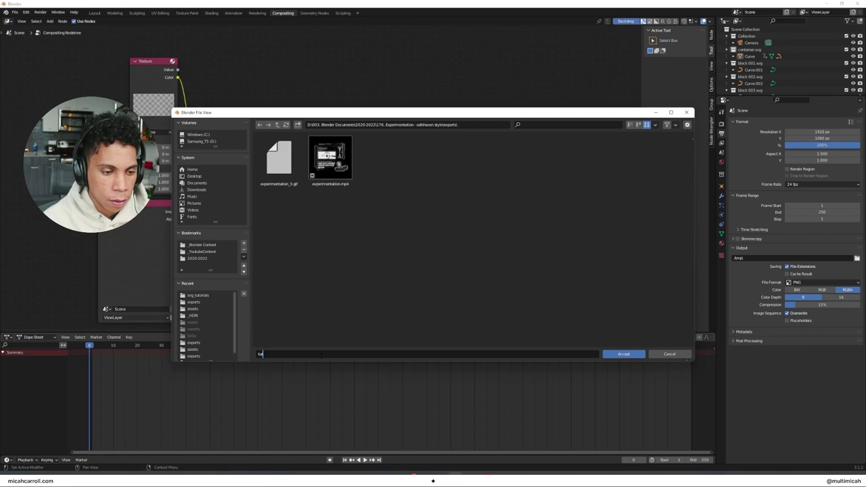
text(torial _)
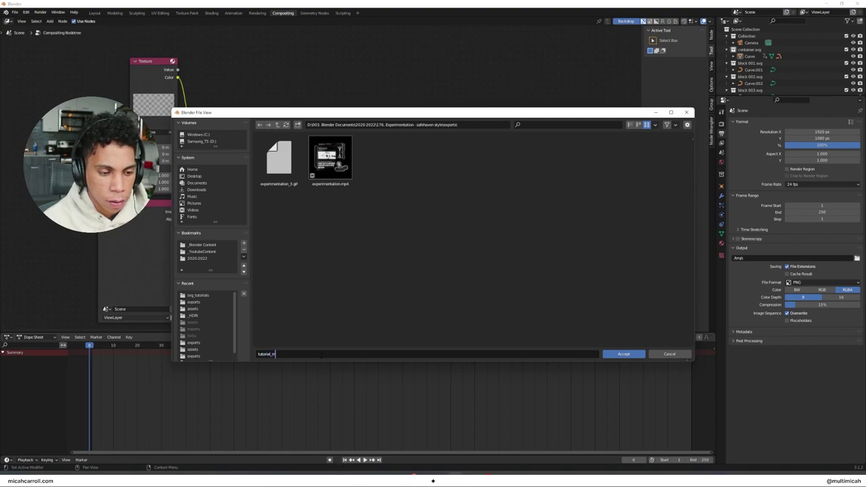
key(BackSpace)
key(BackSpace)
text(orial.mp4)
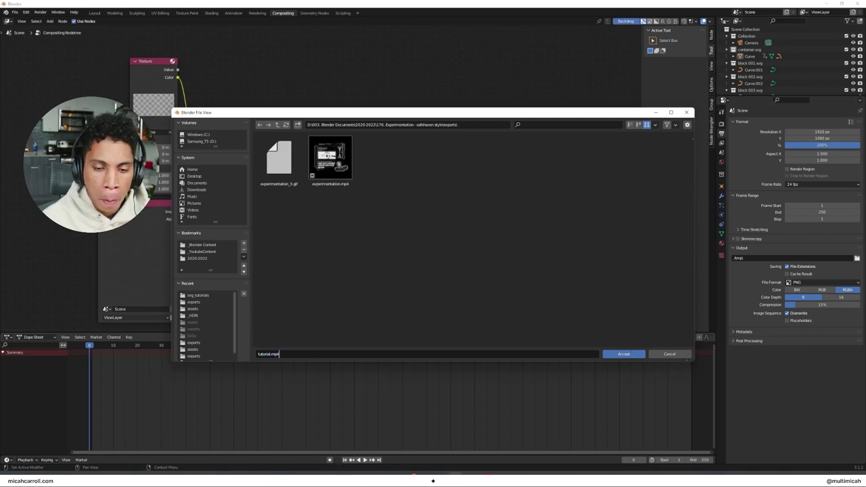
click(623, 355)
Set the output format to FFmpeg Video with an MPEG-4 container and Perceptually Lossless output quality.
click(825, 282)
click(839, 316)
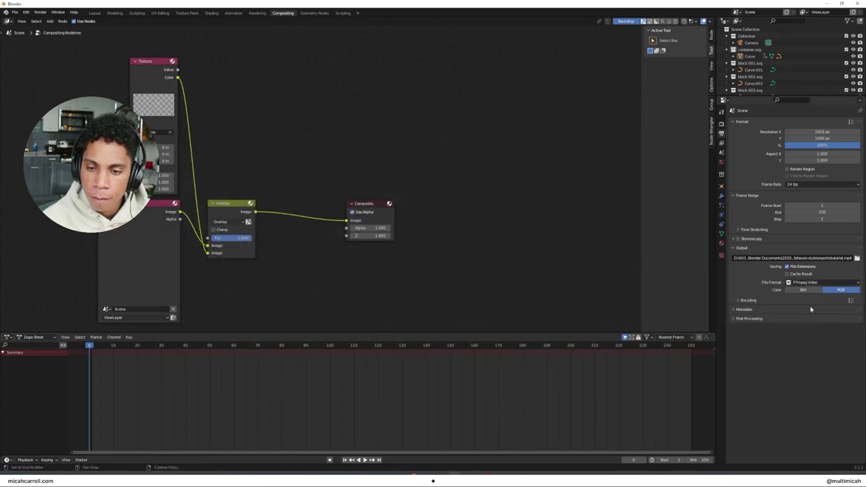
click(777, 300)
click(806, 311)
click(814, 334)
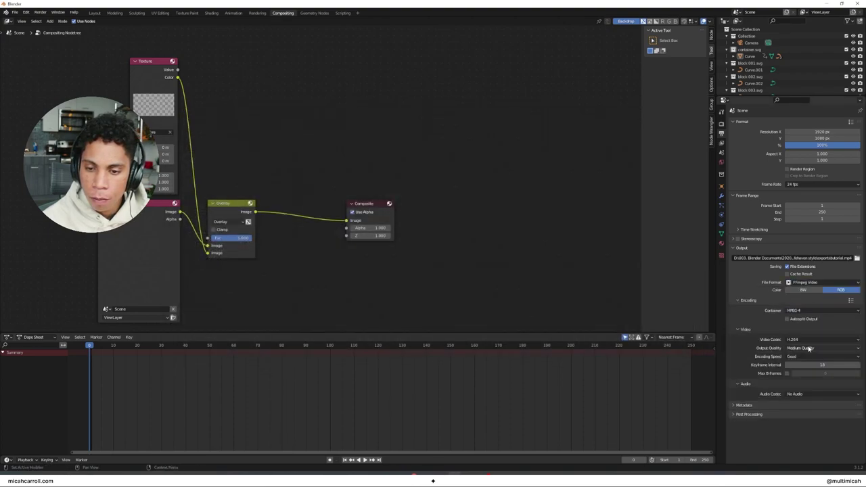
click(810, 348)
click(816, 372)
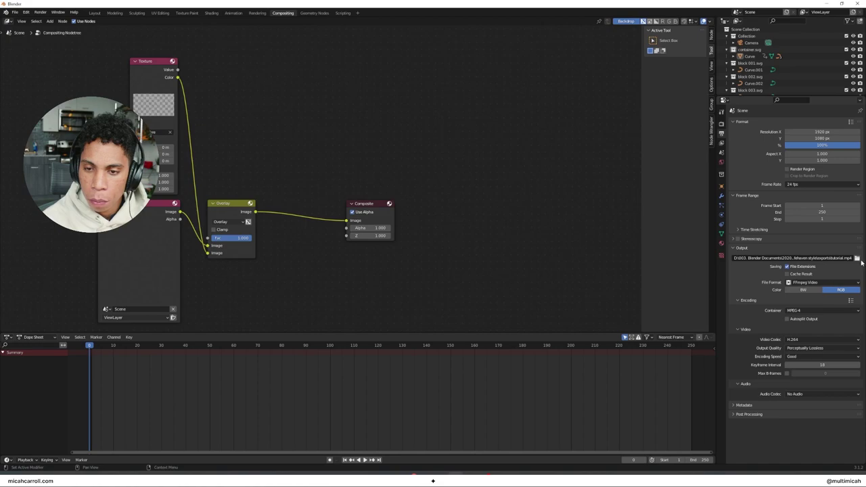
Save the project as safe-haven-tutorial.blend in the assets folder.
key(ctrl+s)
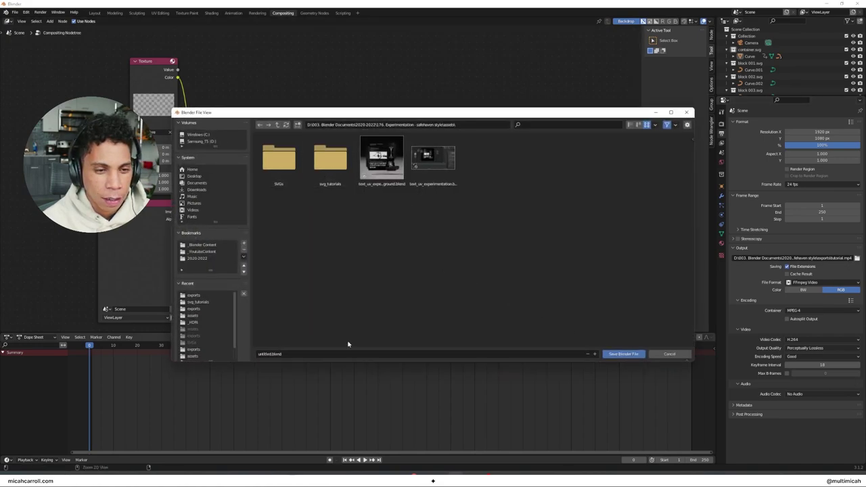
double_click(271, 355)
drag(272, 355, 256, 355)
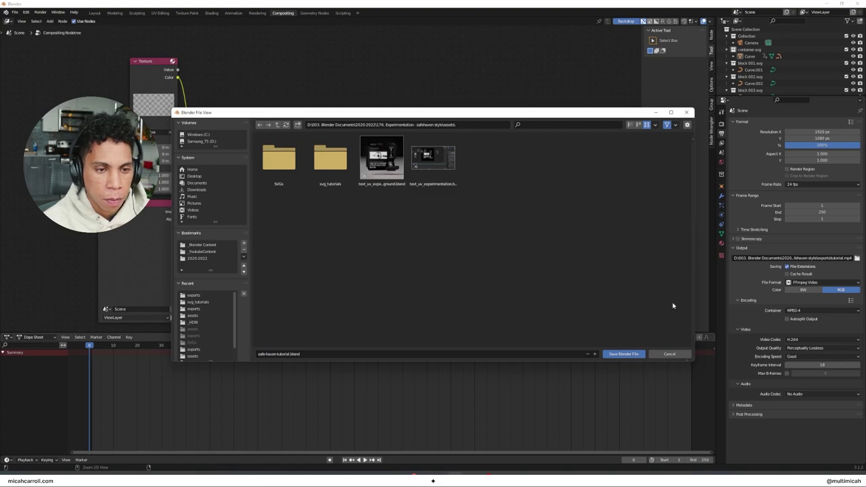
click(624, 354)
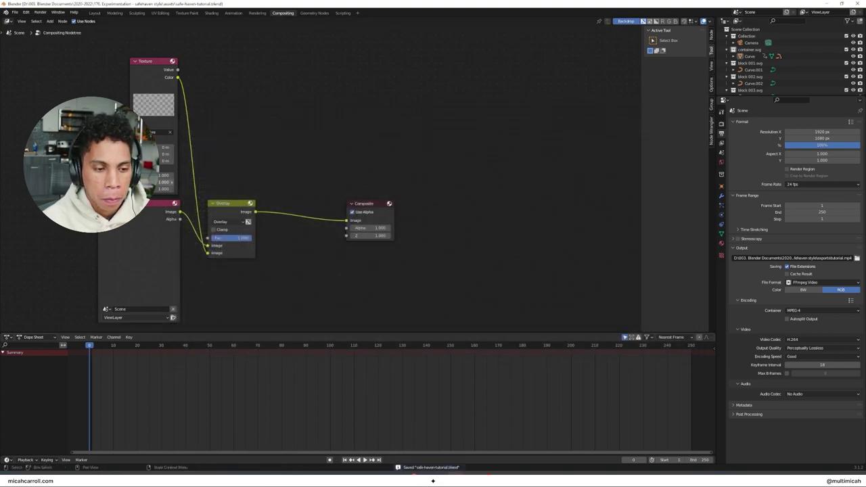
Render the current frame as an image and close the render window.
click(19, 13)
click(42, 14)
click(41, 13)
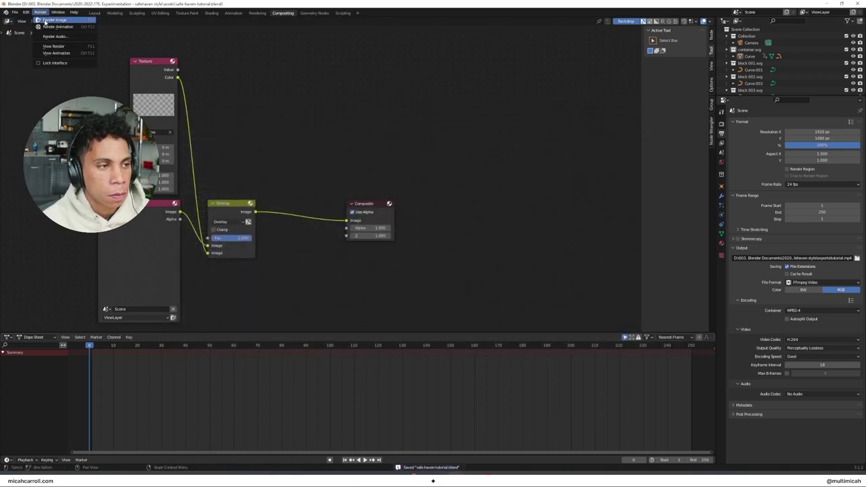
click(46, 27)
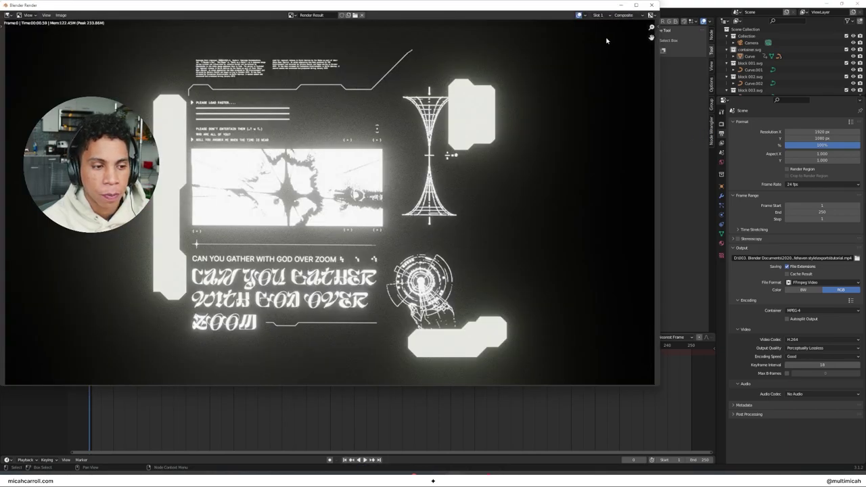
click(653, 6)
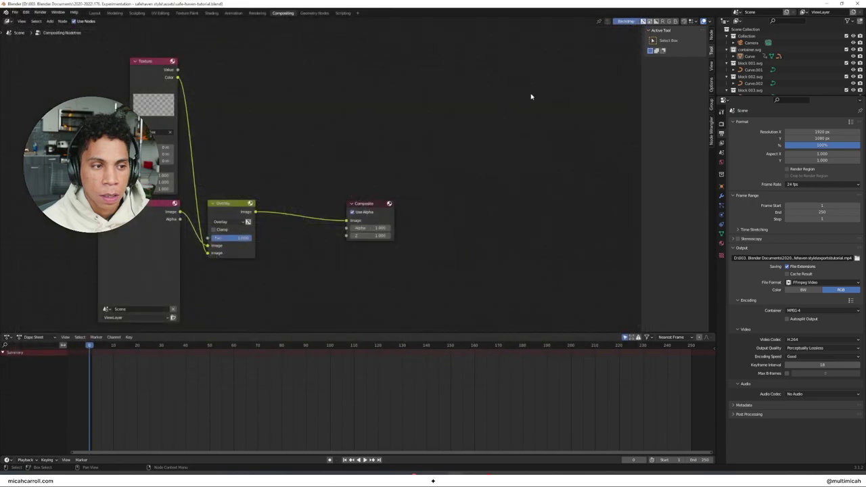
Add a Viewer node below the Composite node.
key(shift+a)
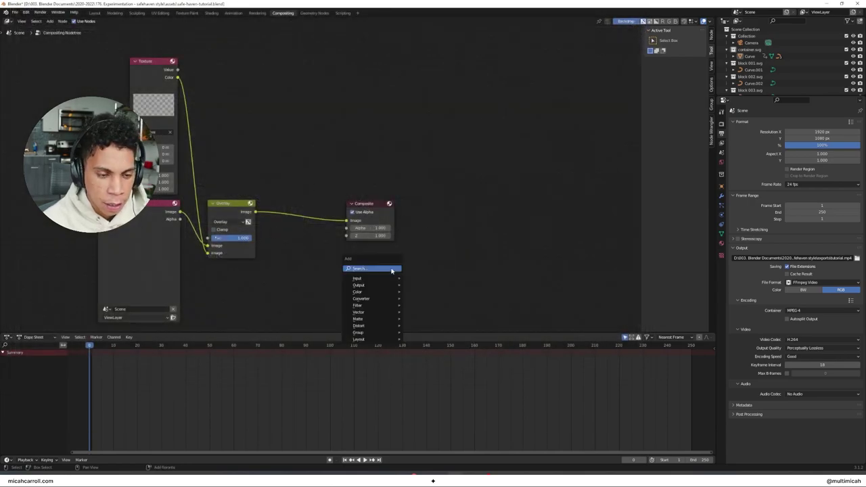
text(viewer)
key(Return)
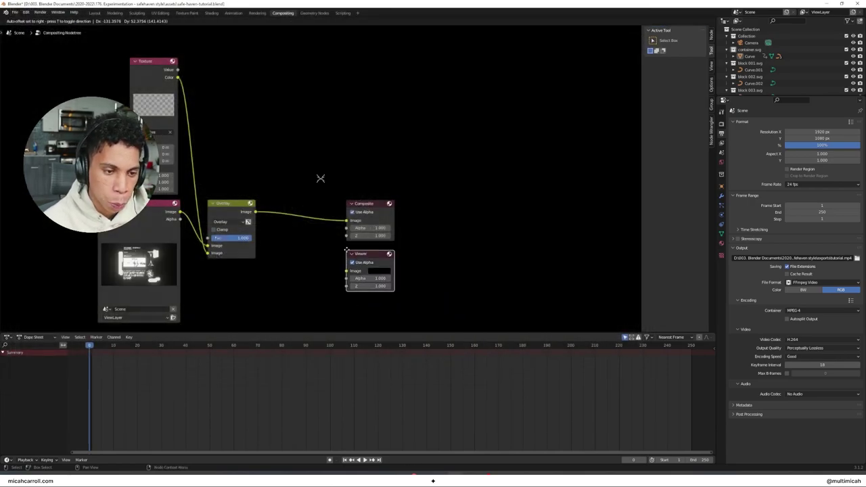
click(348, 252)
Add a Reroute point on the link between Overlay and Composite and connect it to the Viewer's image input.
key(shift+a)
click(348, 252)
text(re)
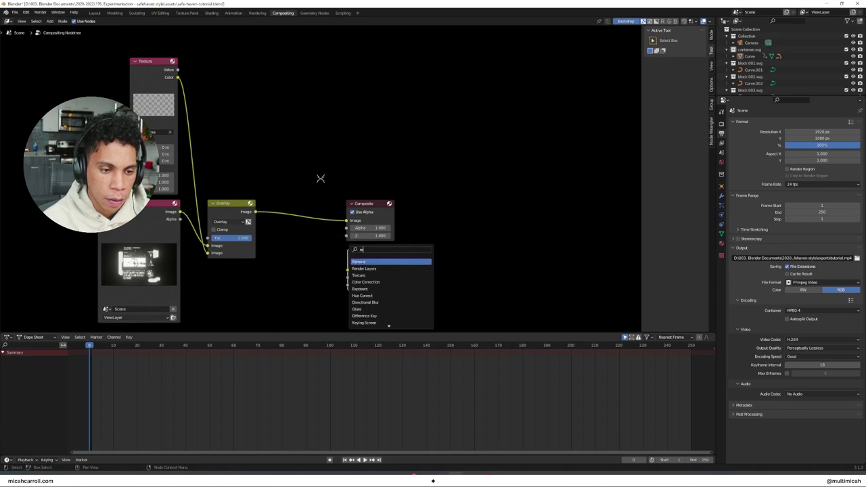
key(Return)
click(325, 230)
drag(313, 219, 348, 270)
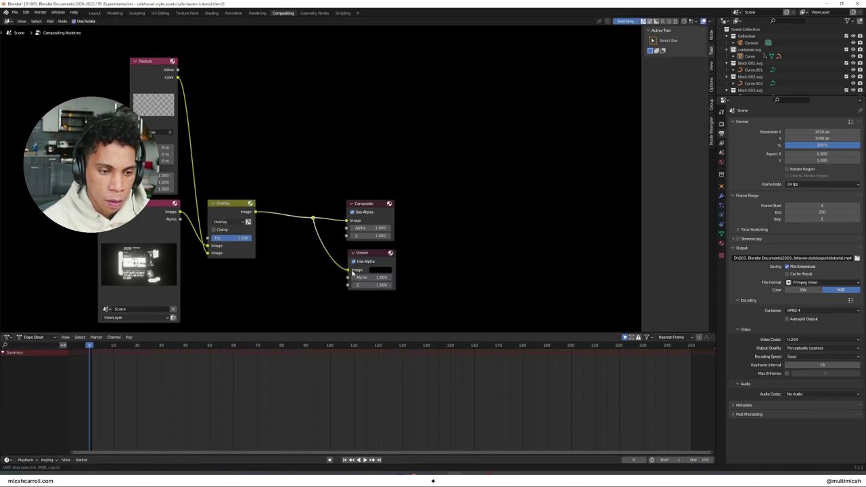
Move the Composite and Viewer nodes farther from the Overlay node and lower the Overlay node's factor.
scroll(470, 300, down, 3)
key(g)
click(585, 271)
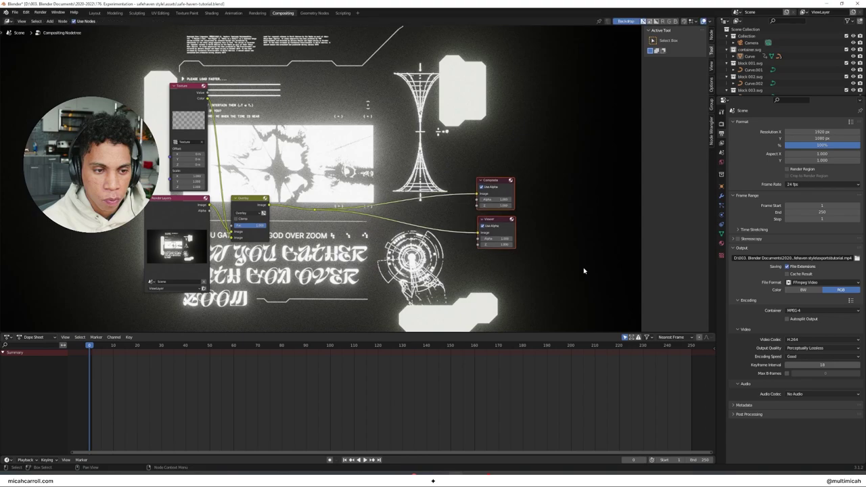
drag(257, 226, 247, 227)
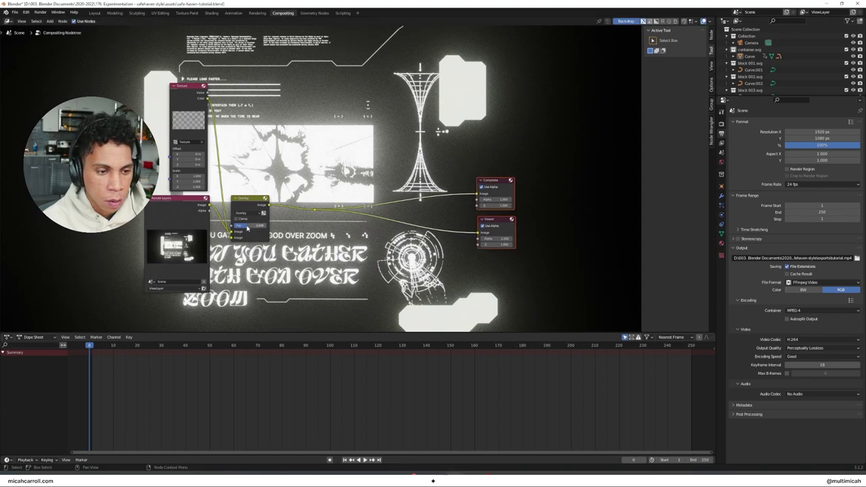
Delete the three glowing block curves around the container in the Layout workspace.
click(95, 13)
click(295, 178)
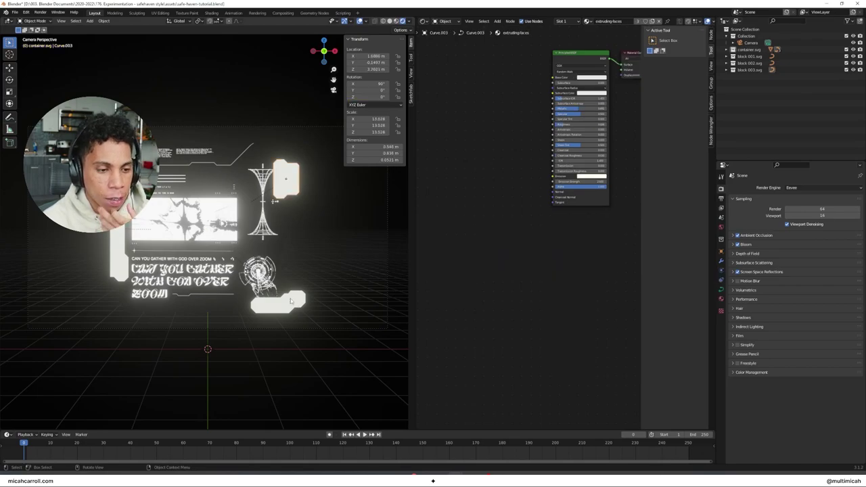
click(292, 300)
shift+click(289, 191)
shift+click(119, 253)
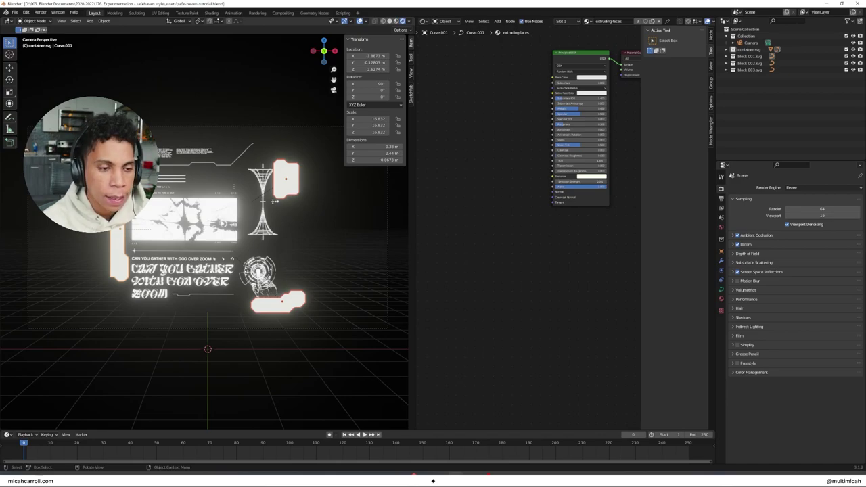
key(Delete)
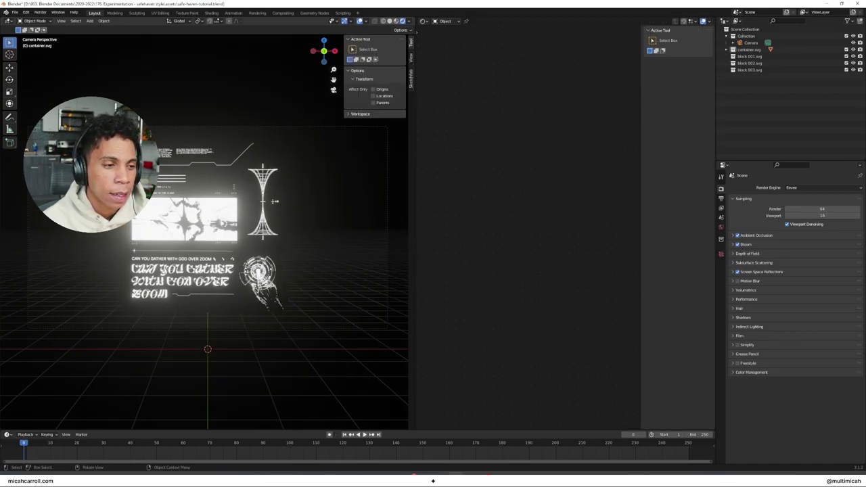
Lower the emission strength of the container material's image-textured Principled BSDF and save the file.
click(258, 166)
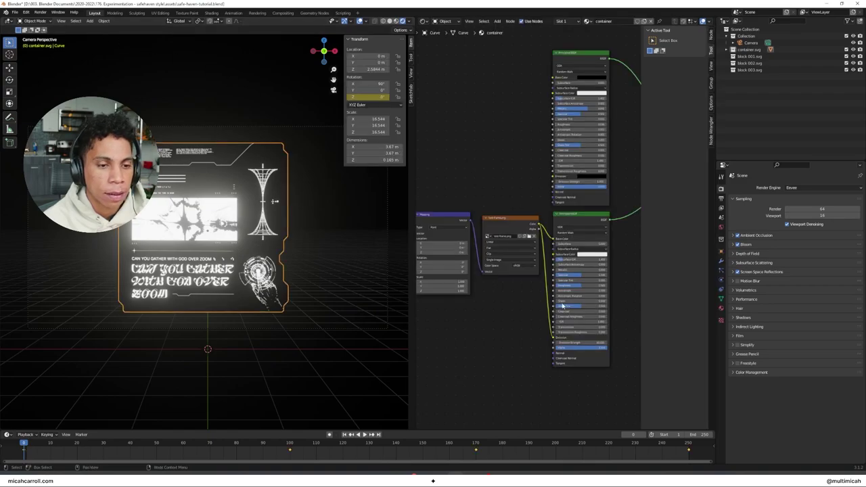
drag(583, 342, 570, 343)
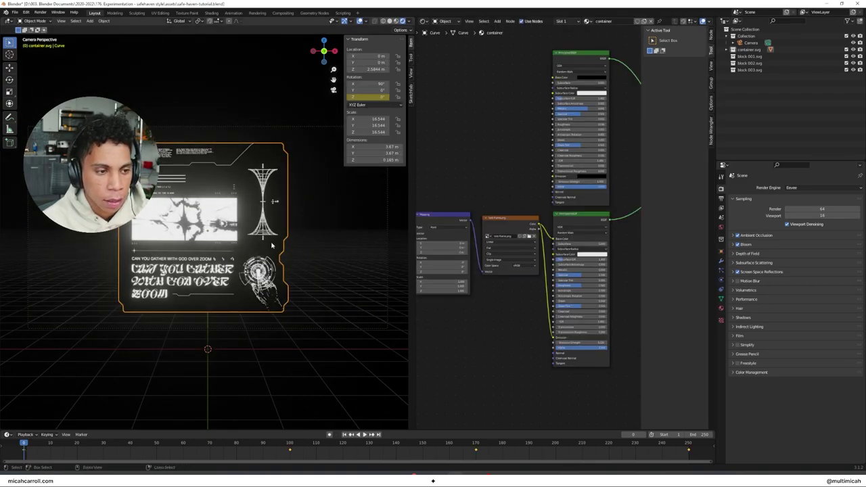
key(ctrl+s)
Render a still image of the current frame from the Compositing workspace and close the render window.
click(291, 13)
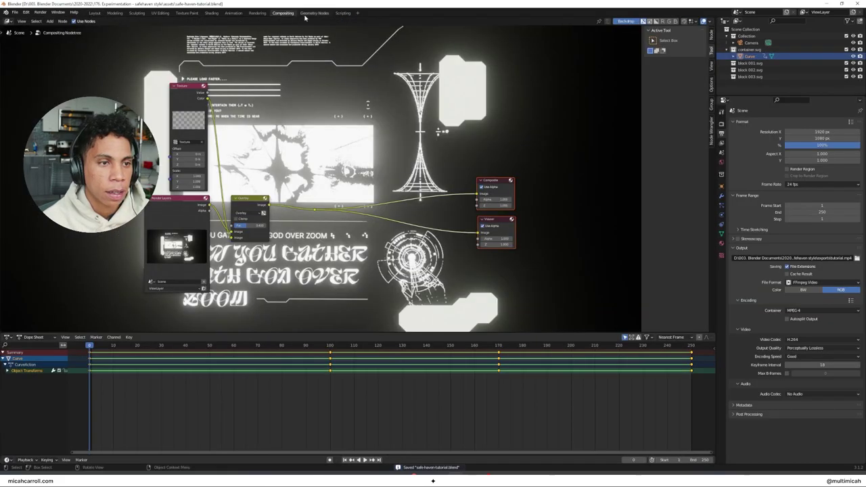
click(40, 13)
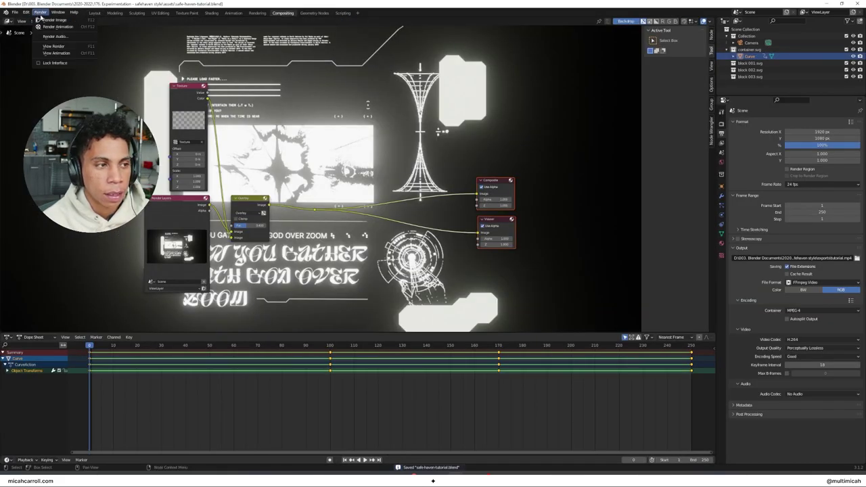
click(51, 18)
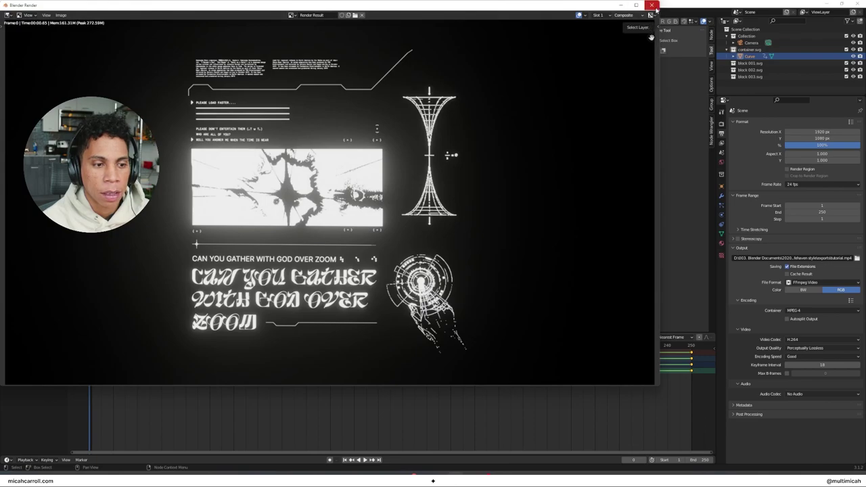
click(657, 7)
Move the Composite and Viewer nodes, together with their Reroute point, farther from the Overlay node to make room.
scroll(222, 223, down, 8)
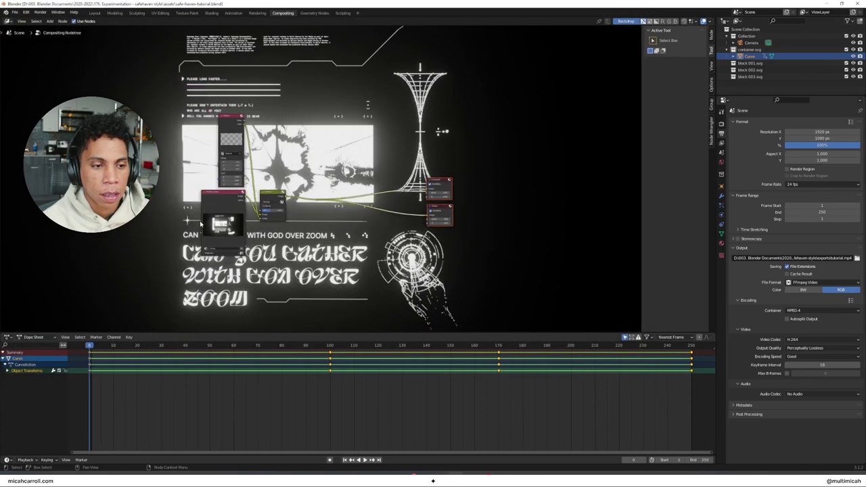
scroll(303, 230, up, 9)
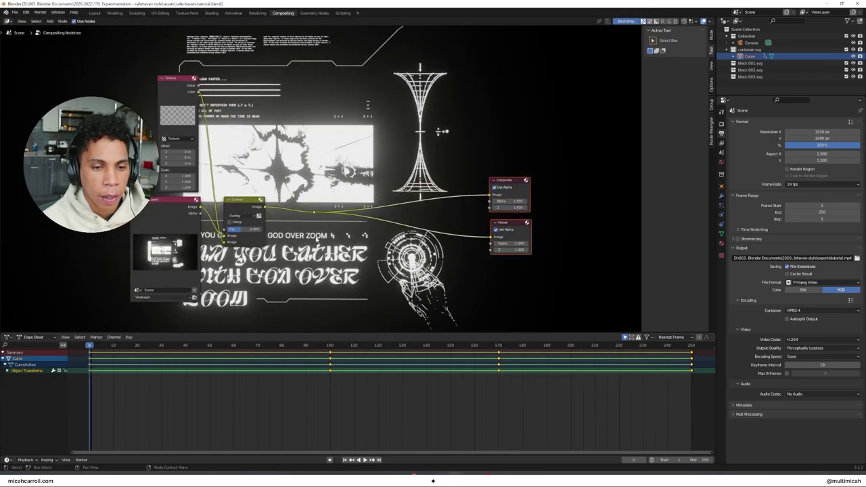
drag(299, 138, 567, 285)
key(g)
click(605, 280)
Insert a Lens Distortion node between the Overlay node and the Reroute point, and set its dispersion to 0.050.
key(shift+a)
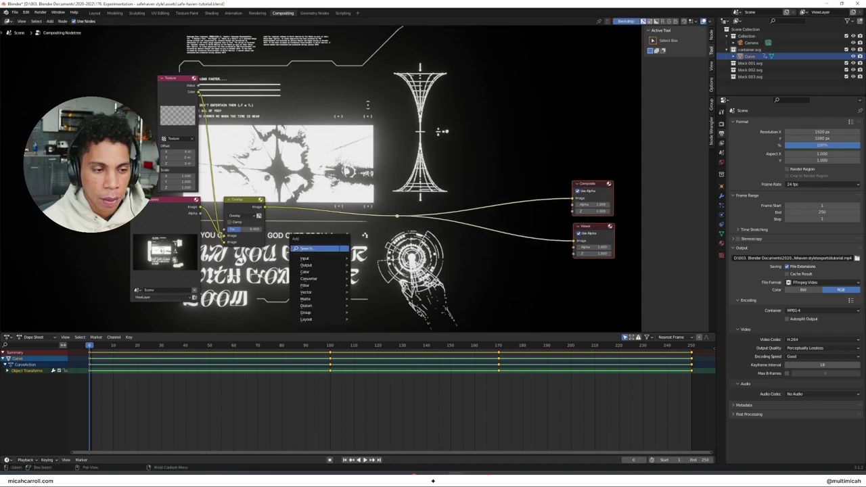
text(len)
key(Return)
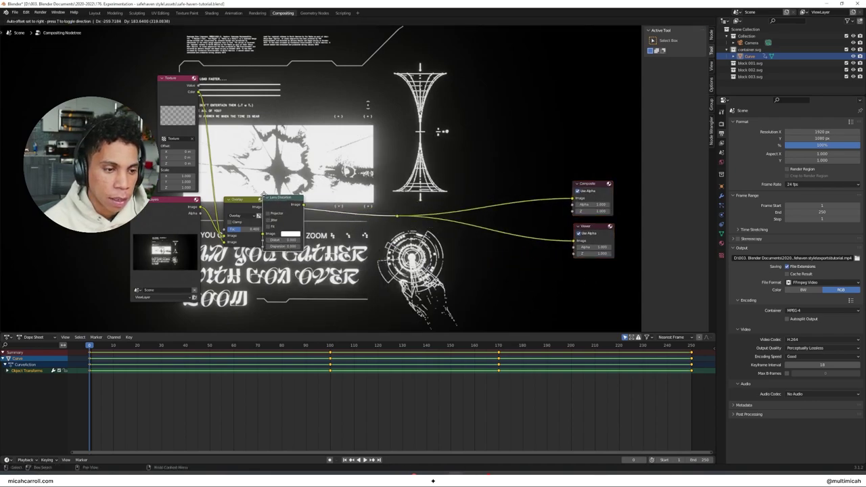
click(263, 194)
drag(308, 246, 320, 247)
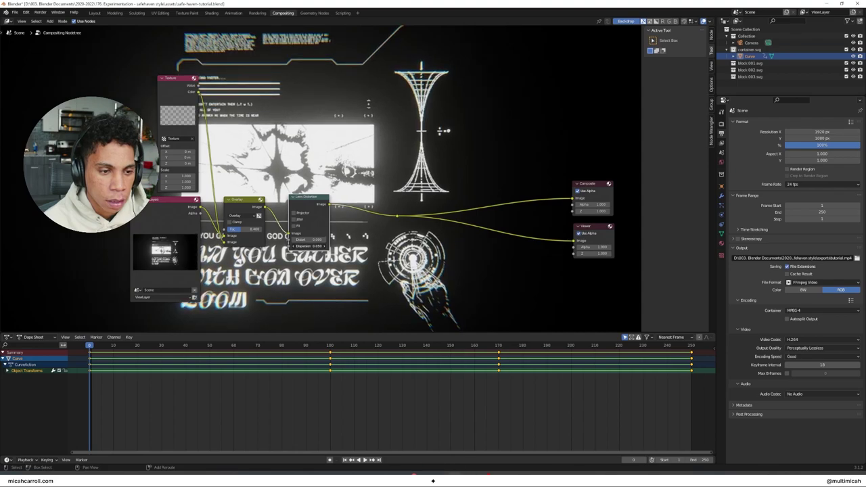
Insert a Mix node on the link between the Lens Distortion node and the Reroute point.
key(shift+a)
click(375, 248)
text(mix)
key(Return)
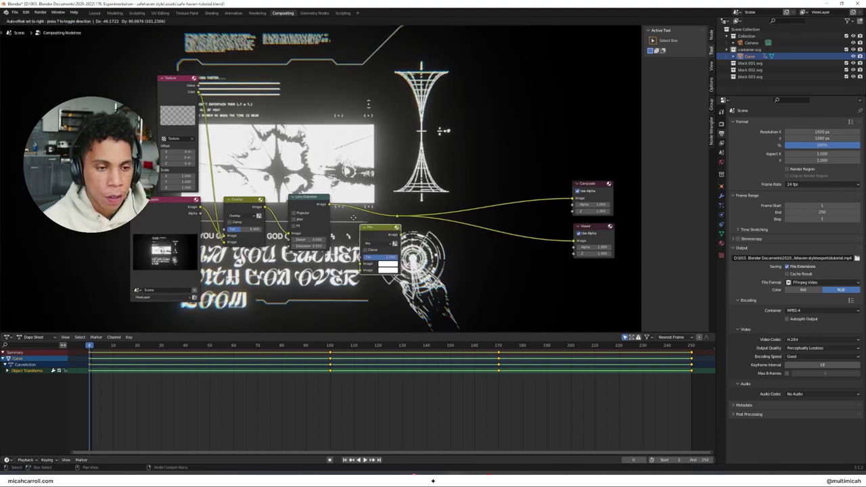
click(353, 195)
Try the Value blending mode on the Mix node and settle on Difference.
click(371, 212)
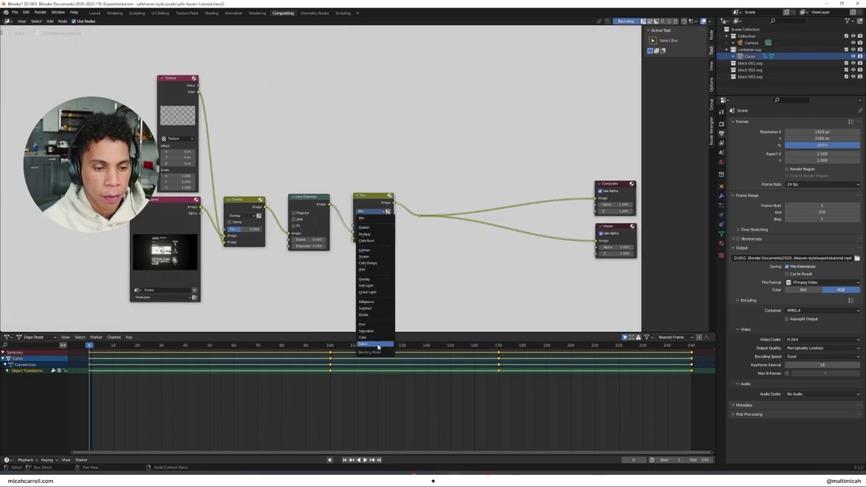
click(366, 344)
click(386, 212)
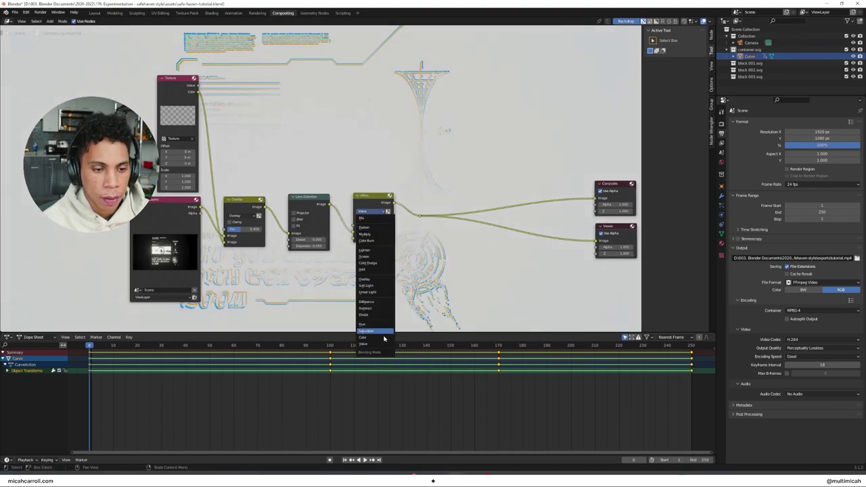
click(381, 306)
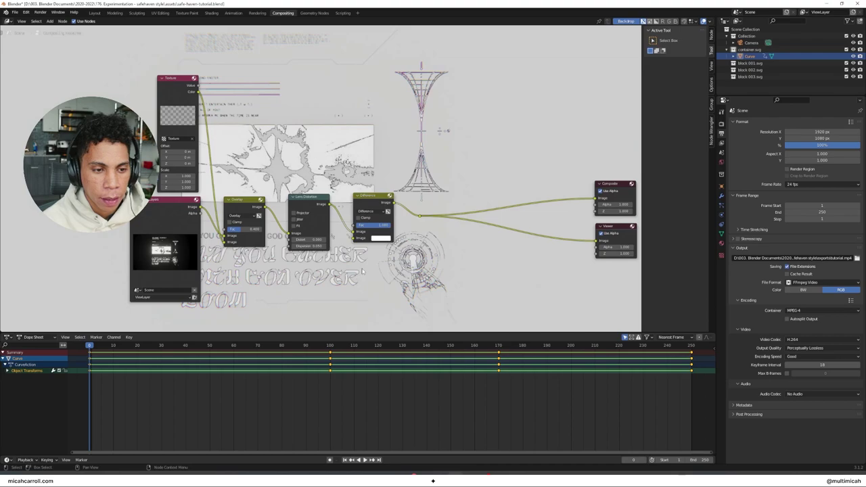
Lower the Difference node's factor to about 0.967 and set its second image colour to black.
scroll(366, 263, down, 2)
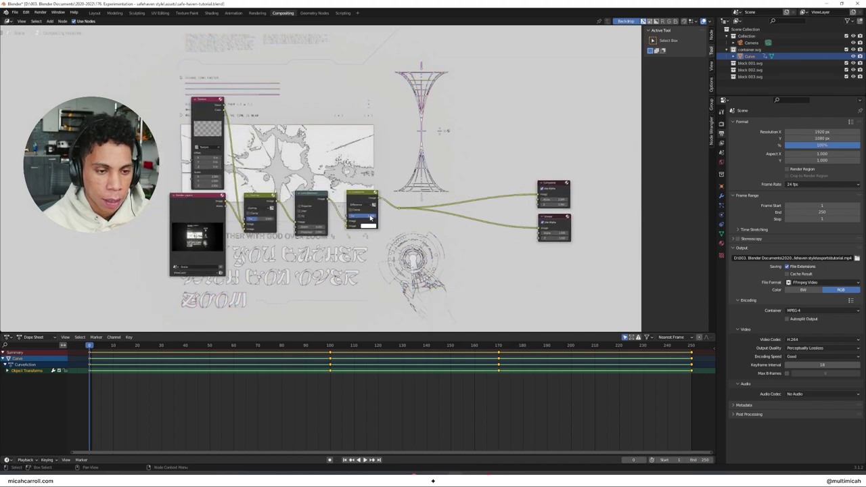
mouse_move(370, 217)
mouse_down()
mouse_move(355, 217)
mouse_move(373, 219)
mouse_up()
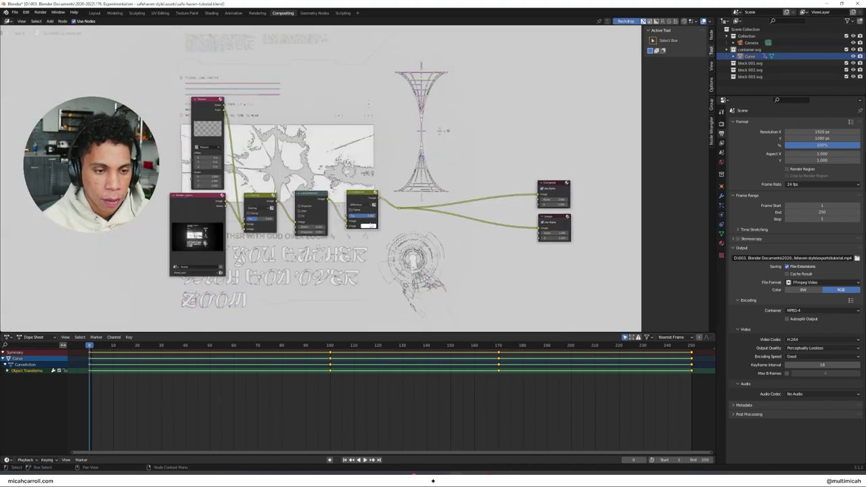
click(370, 225)
drag(402, 180, 401, 192)
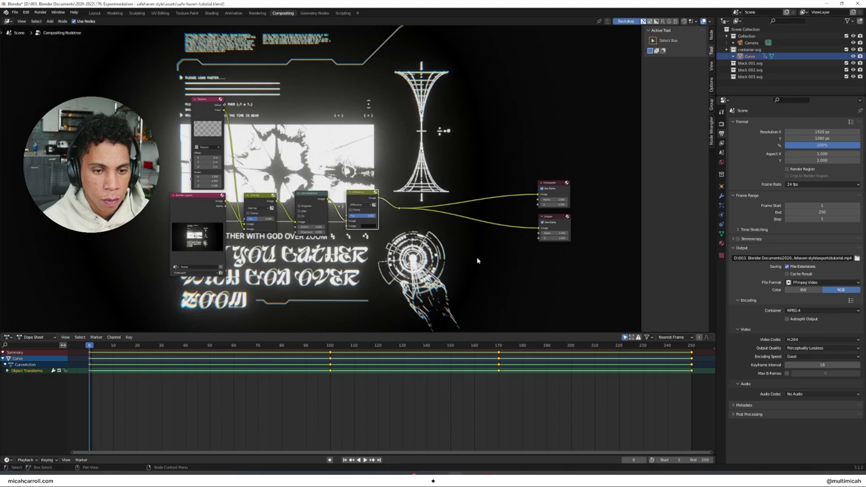
Shrink the compositor's backdrop until the whole poster frame fits in view.
key(v)
key(v)
key(v)
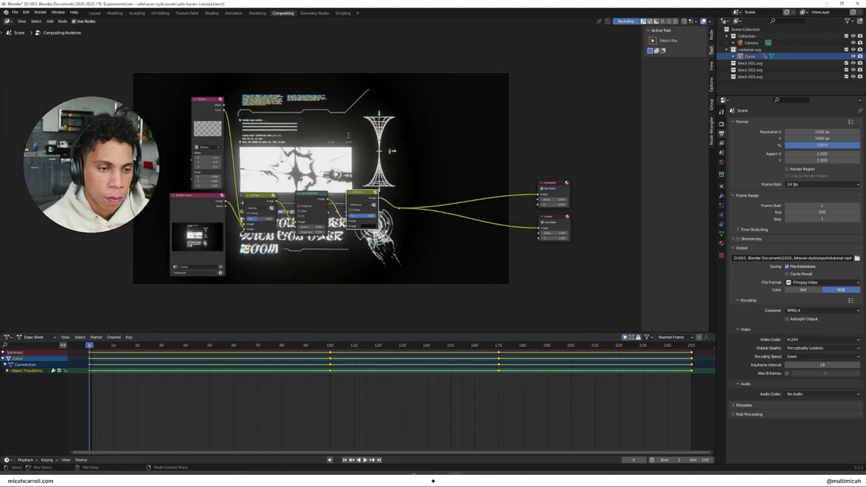
scroll(344, 249, up, 2)
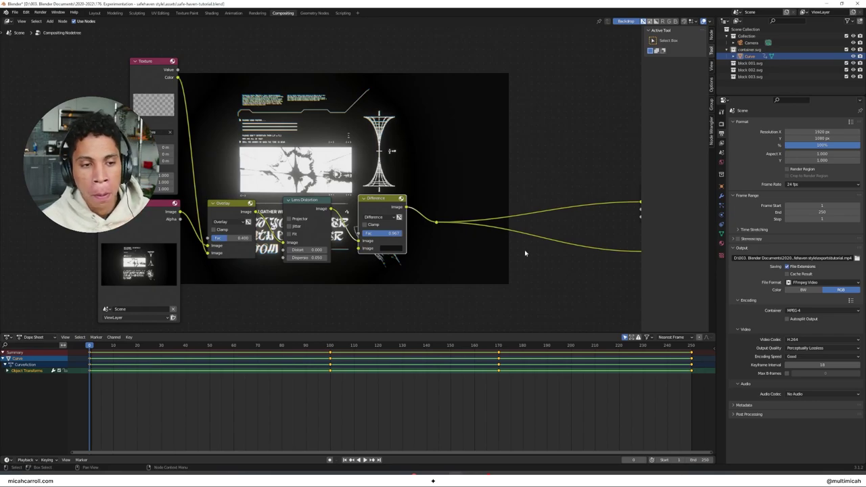
Review the poster in the Layout workspace, return to Compositing, and save the file.
click(96, 14)
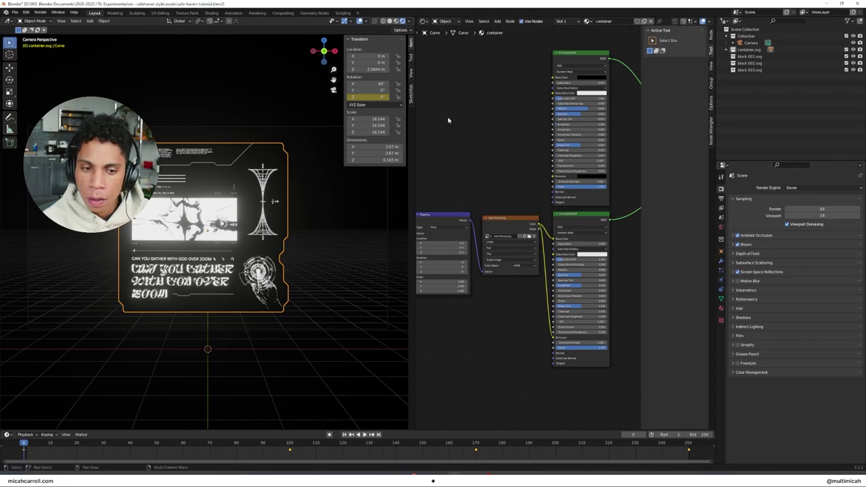
click(283, 13)
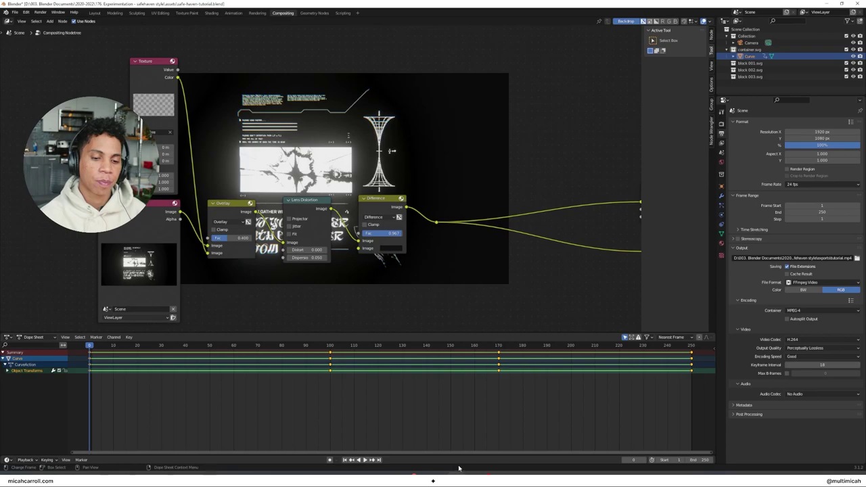
key(ctrl+s)
middle_drag(474, 193, 315, 189)
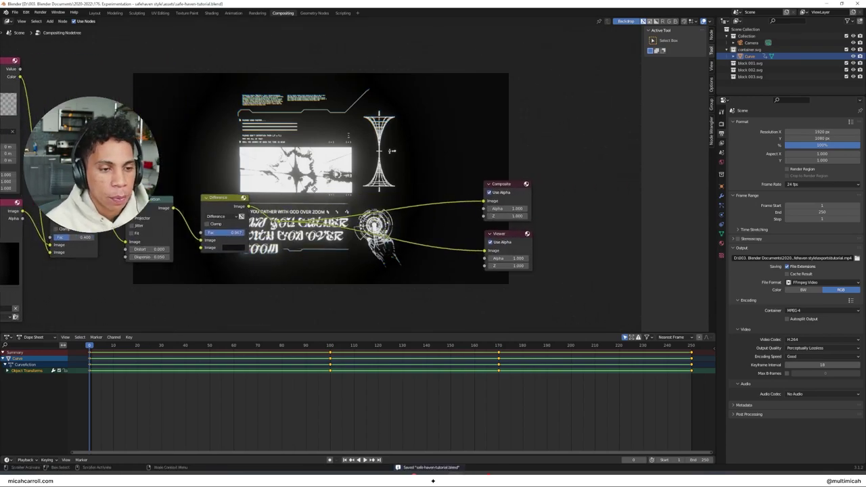
click(44, 12)
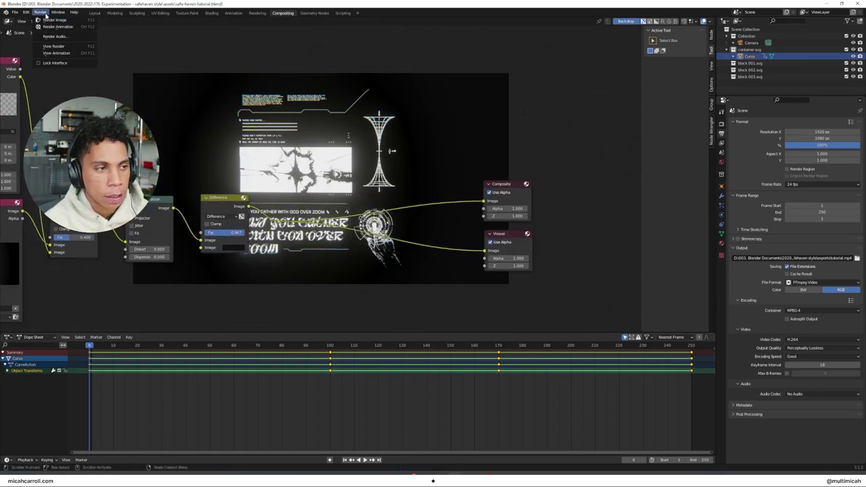
click(191, 77)
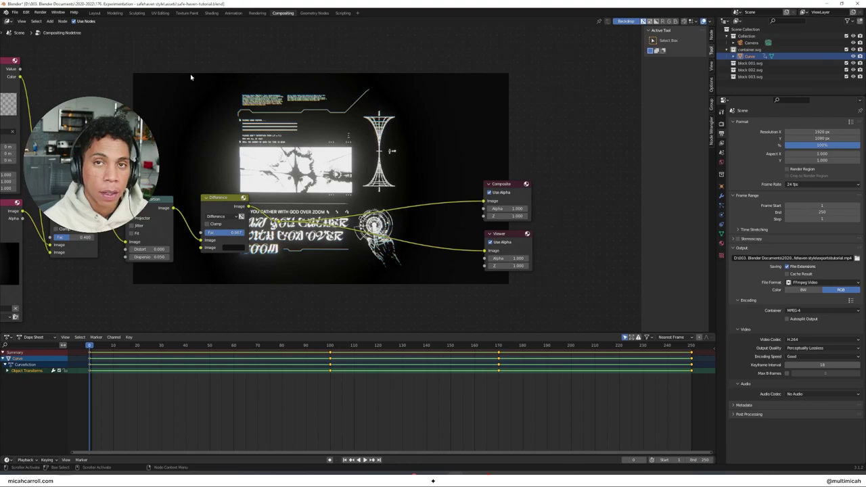